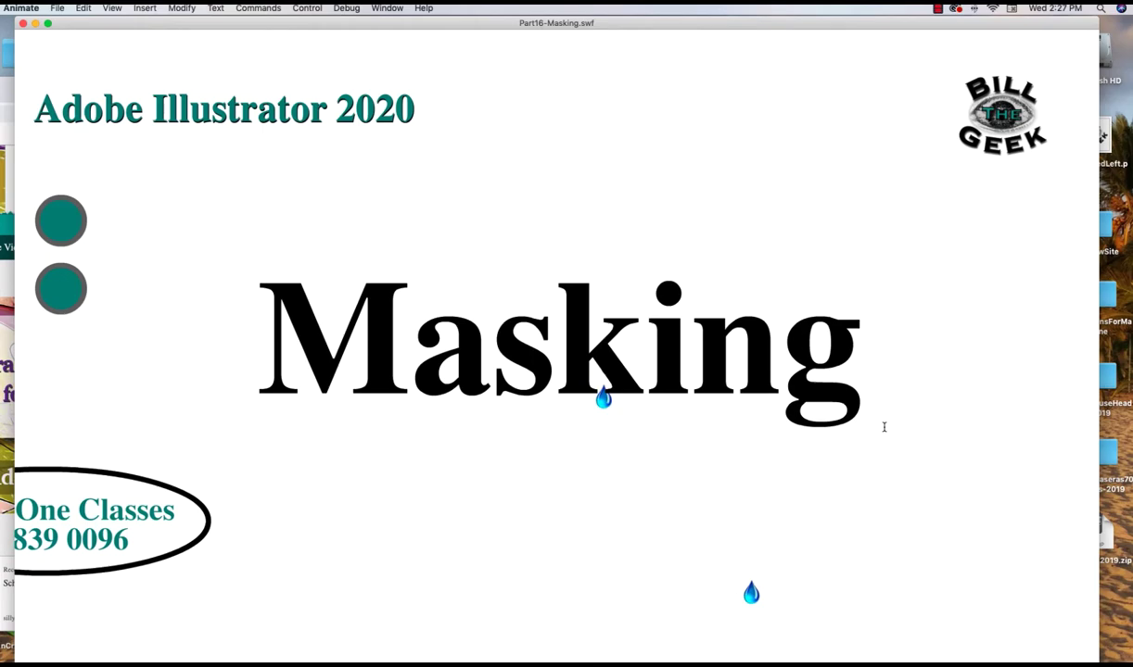
Minimise the Masking SWF preview and the Animate document to reveal the desktop and Dock.
left_click(35, 24)
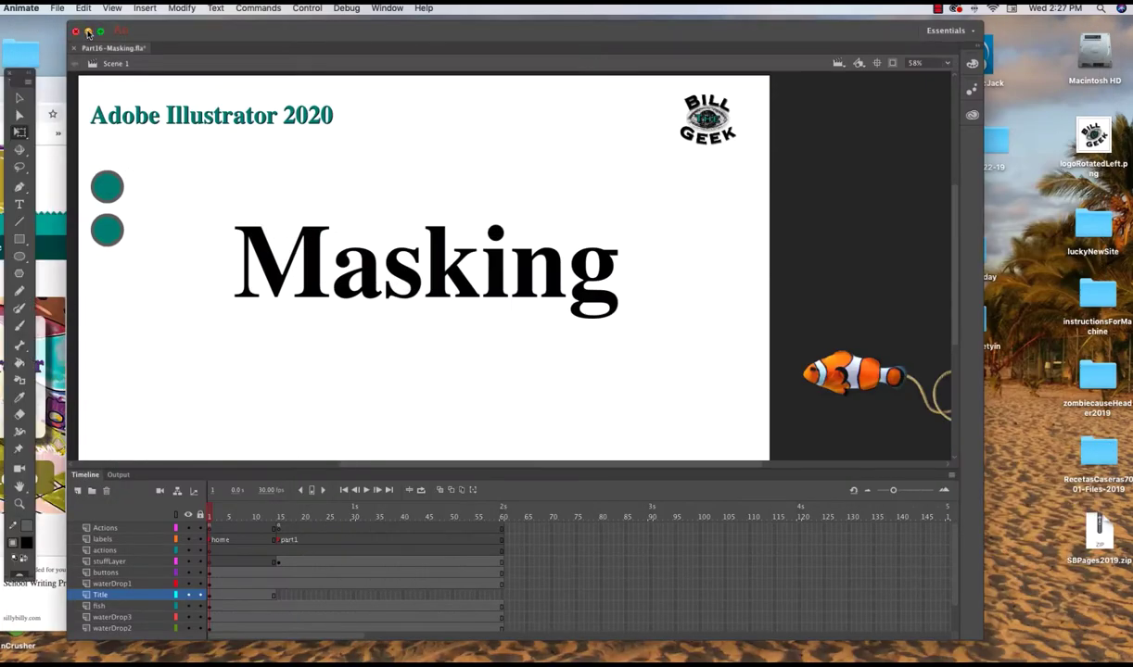
left_click(88, 31)
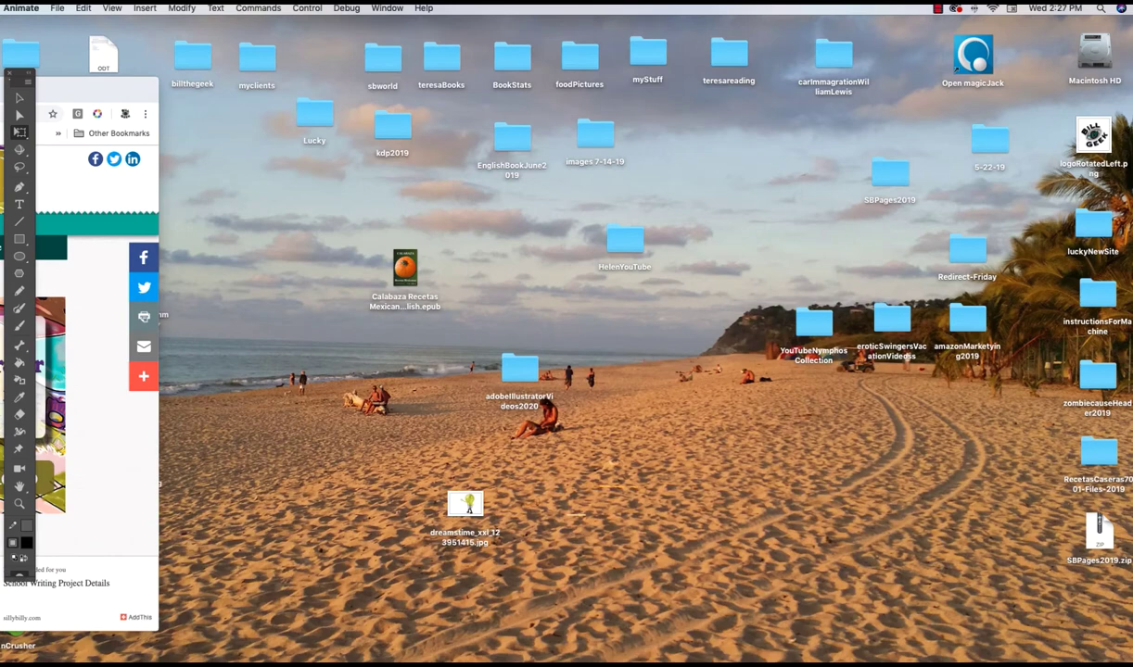
mouse_move(505, 655)
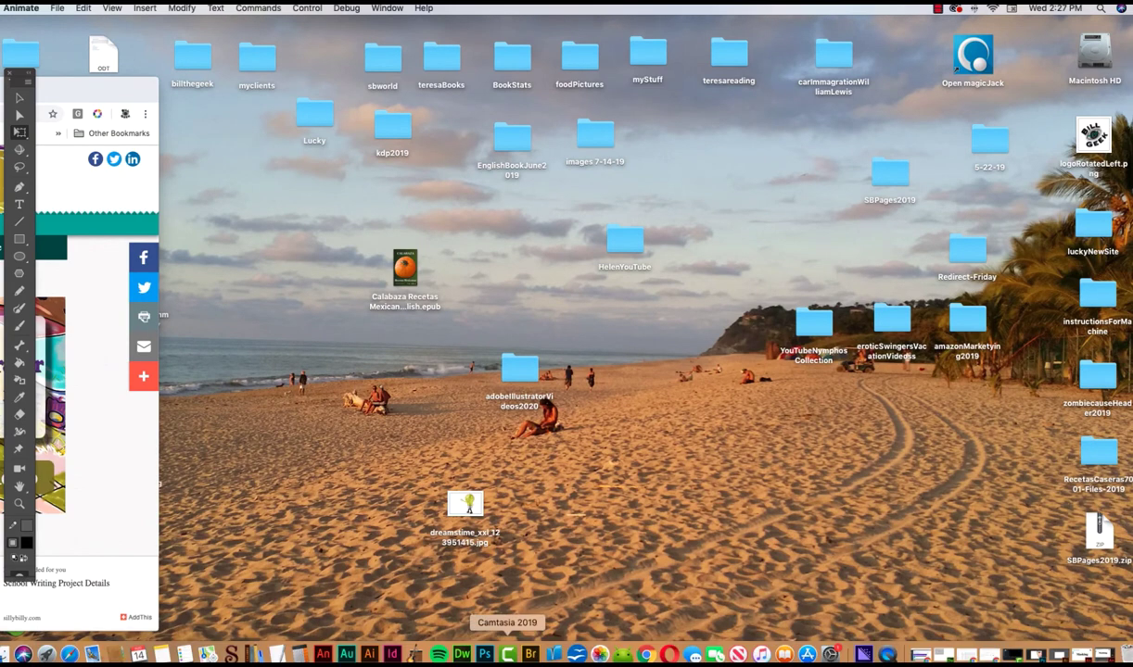
In Illustrator, place overView.jpg and drag it across the artboard's full width from the top-left corner.
left_click(369, 655)
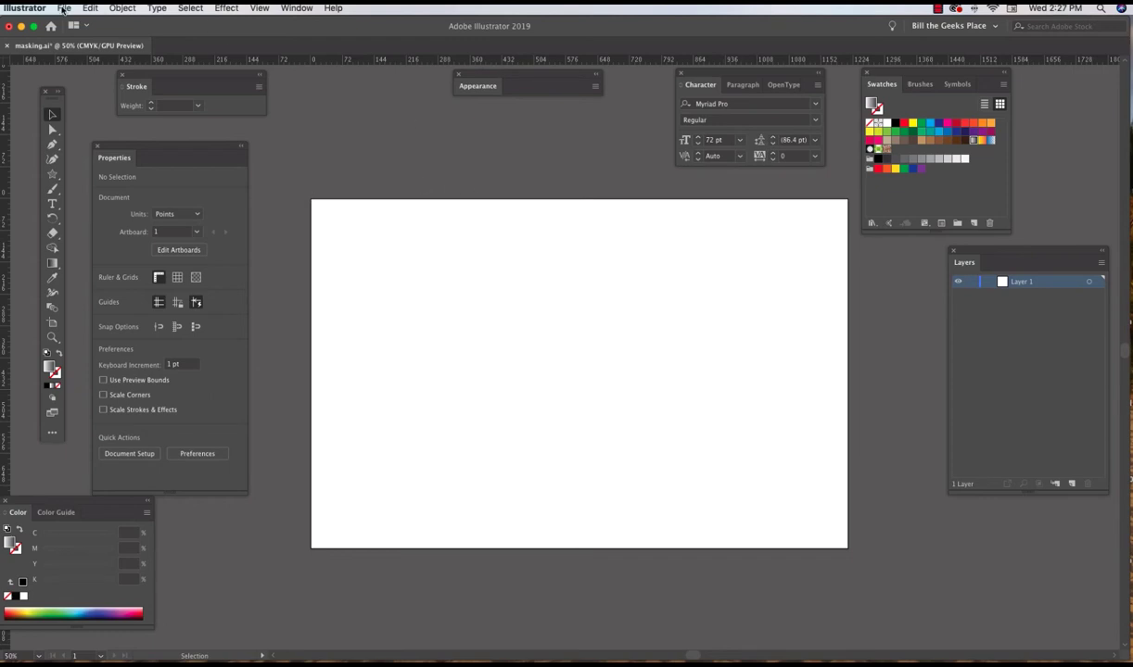
left_click(63, 8)
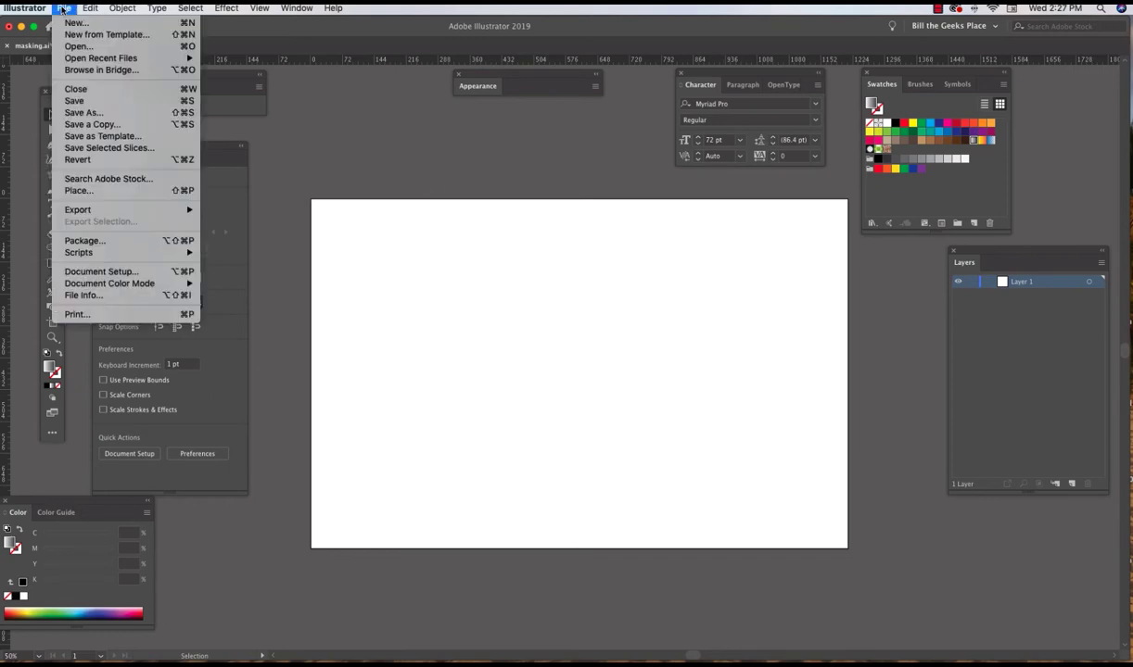
left_click(77, 191)
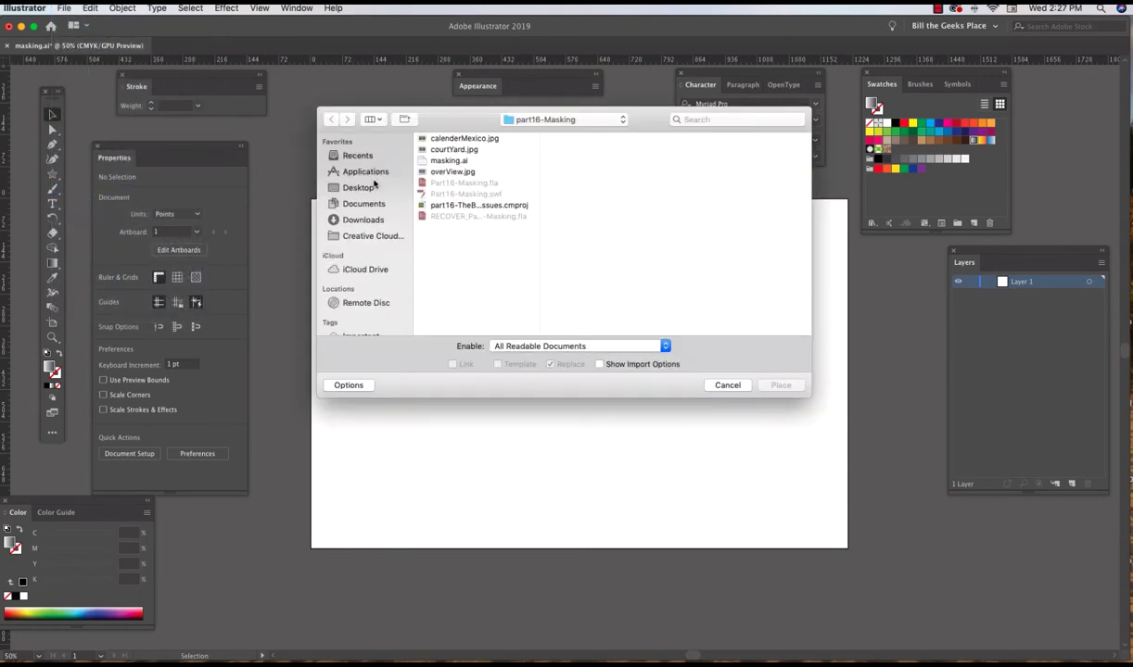
left_click(423, 172)
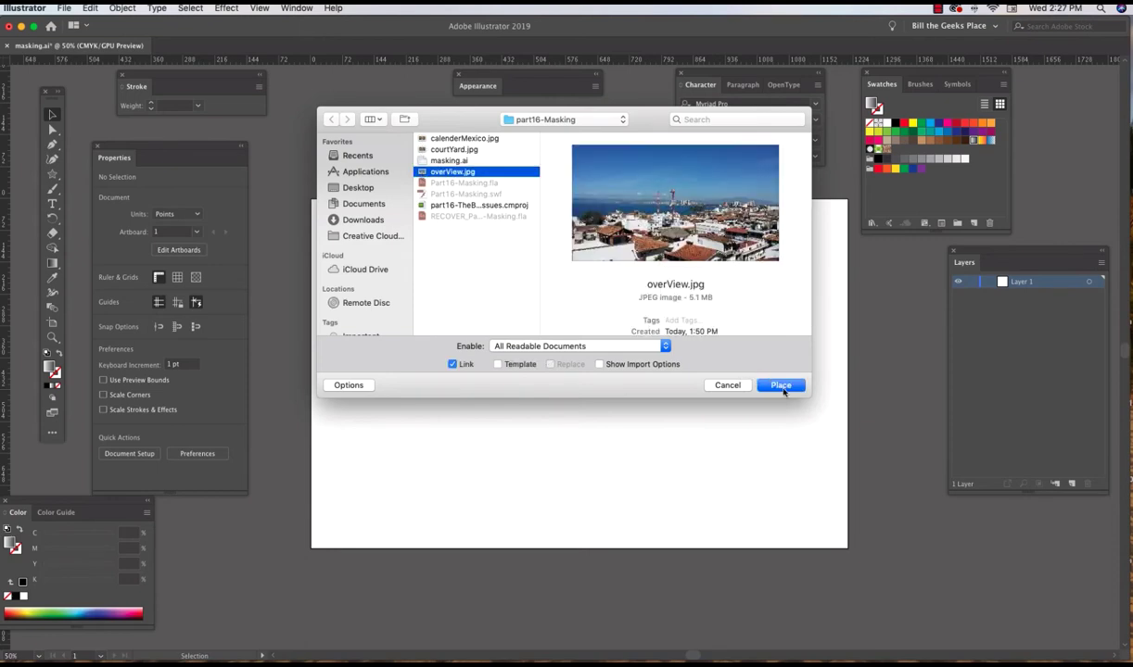
left_click(782, 386)
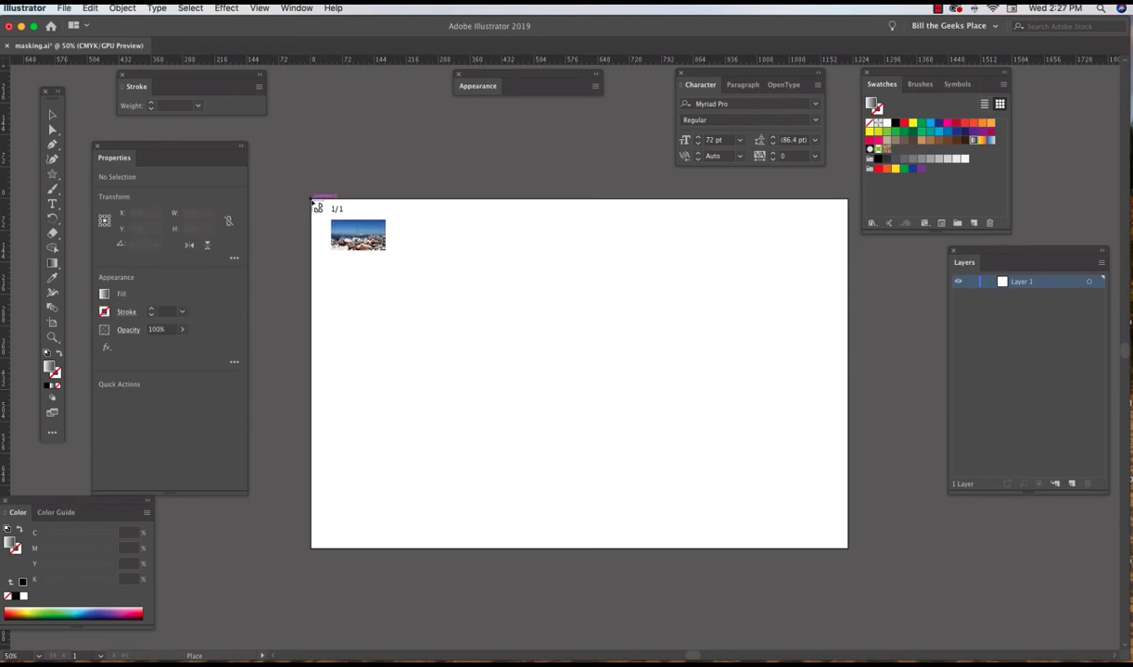
left_click_drag(311, 201, 848, 595)
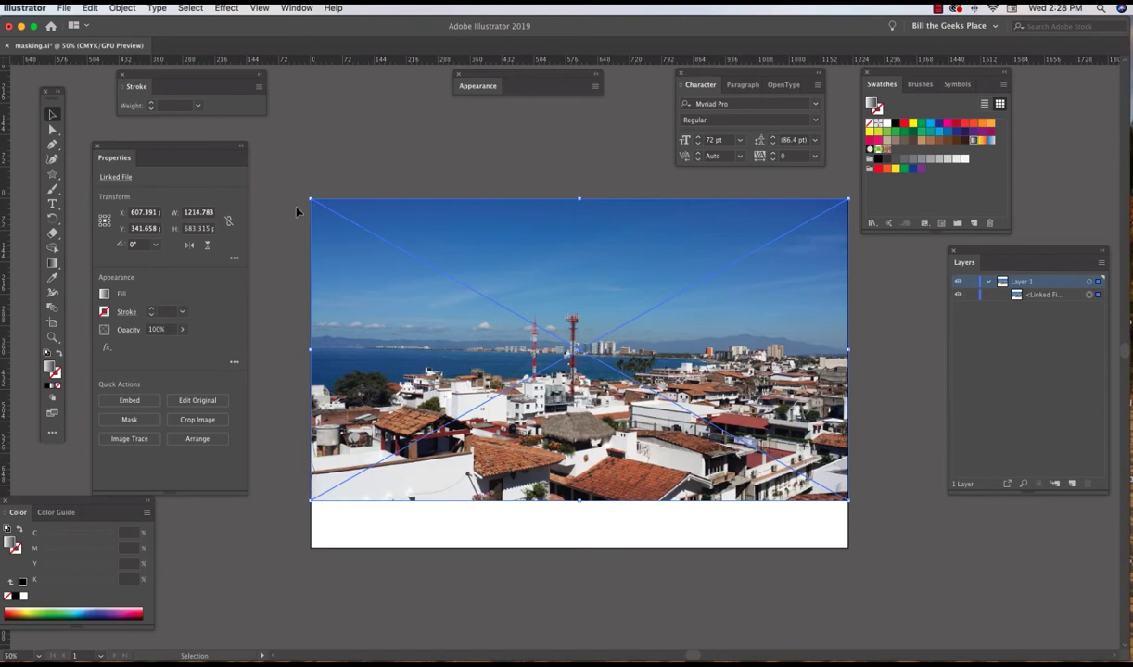
Embed the harbour photo from the Properties panel and stretch it to 792 pt tall.
left_click(98, 147)
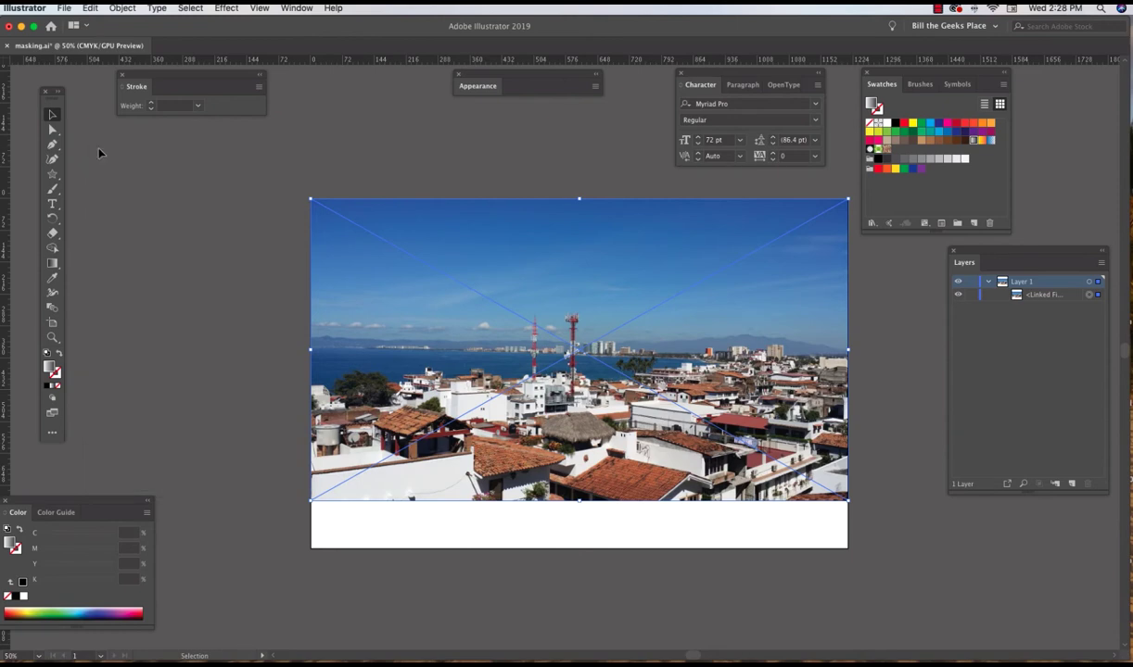
left_click(298, 9)
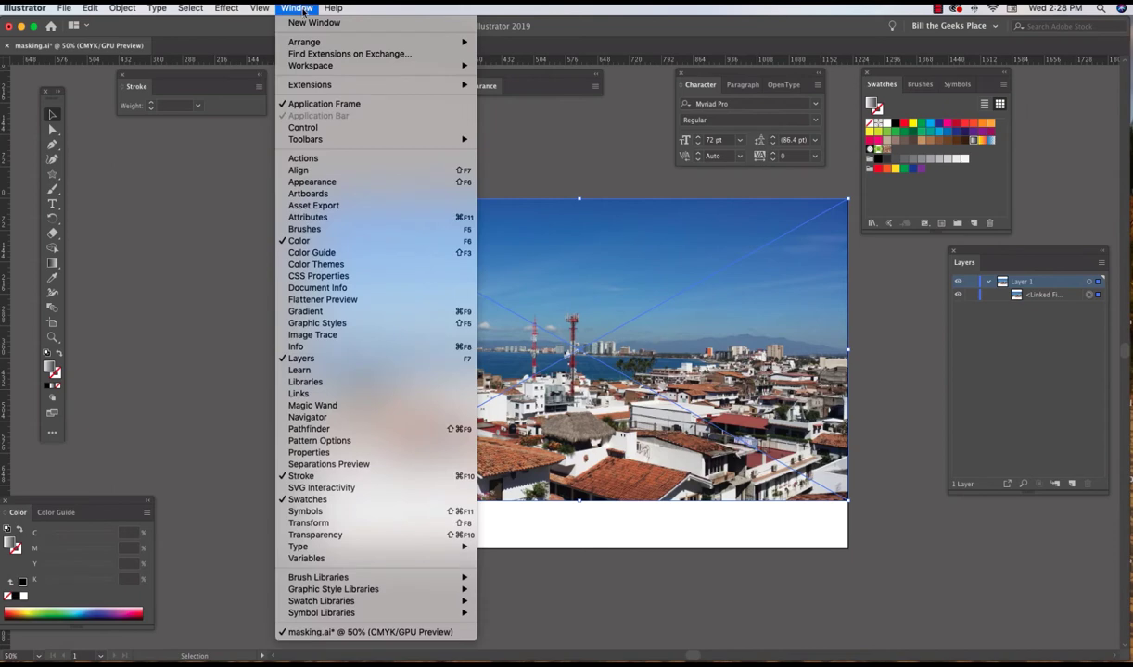
left_click(306, 453)
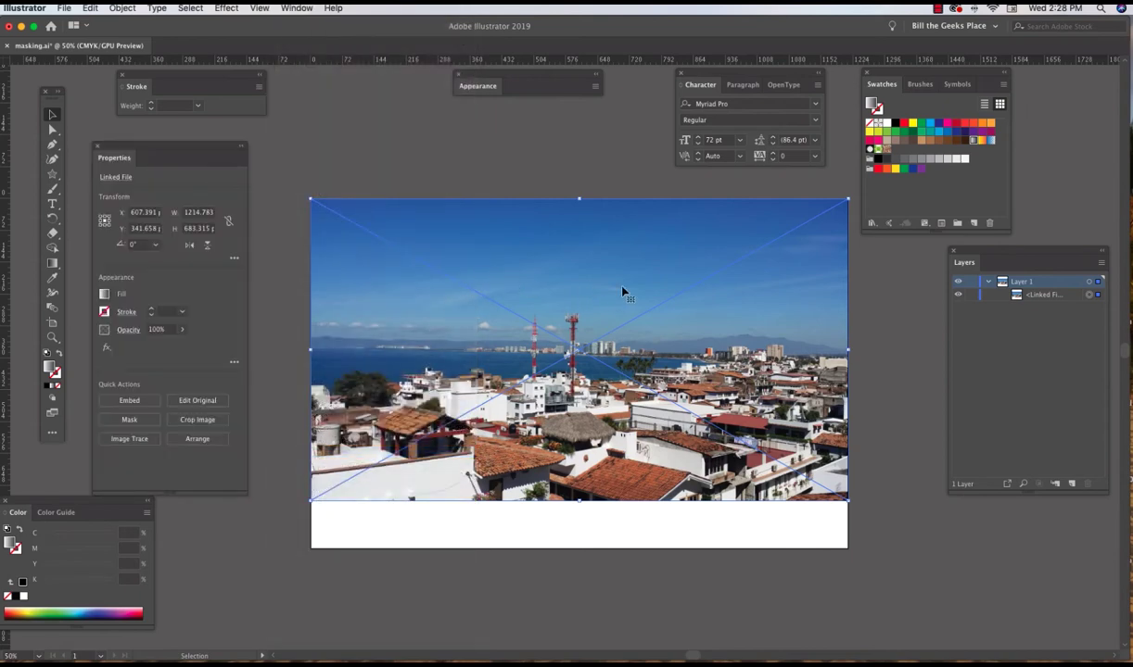
left_click(131, 401)
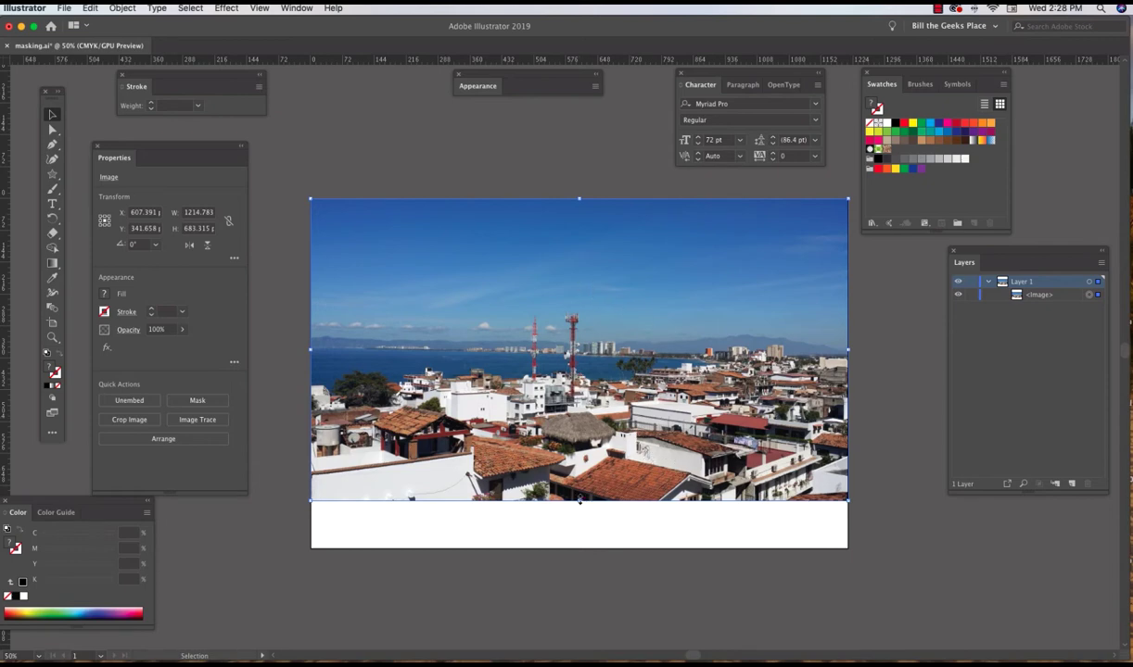
left_click_drag(580, 501, 580, 550)
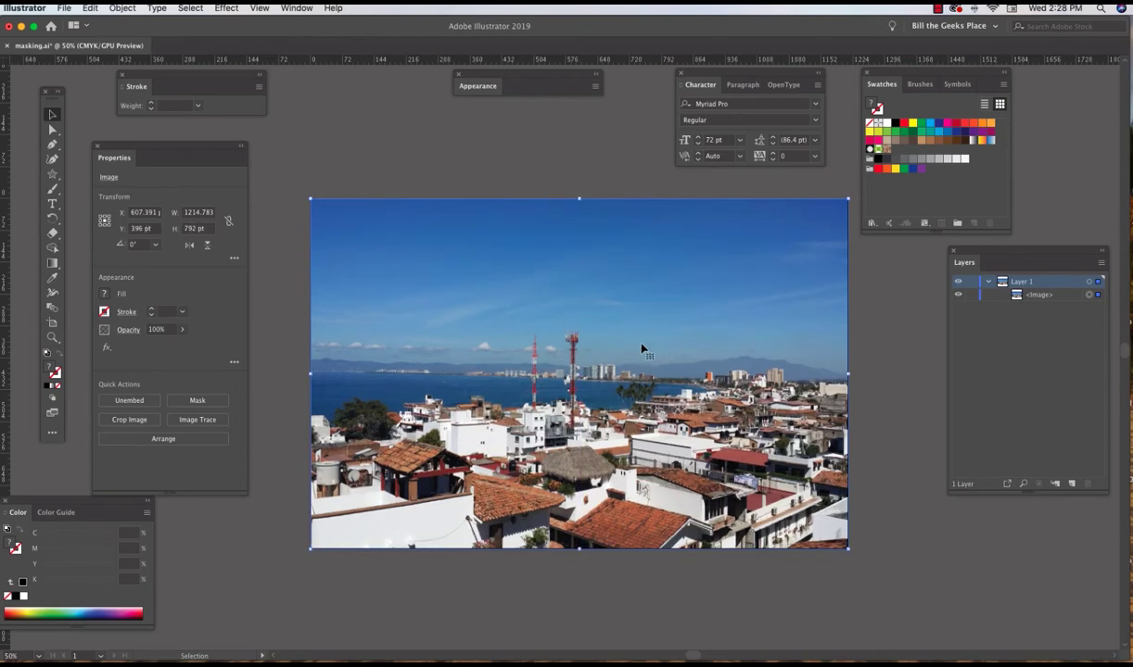
left_click(495, 144)
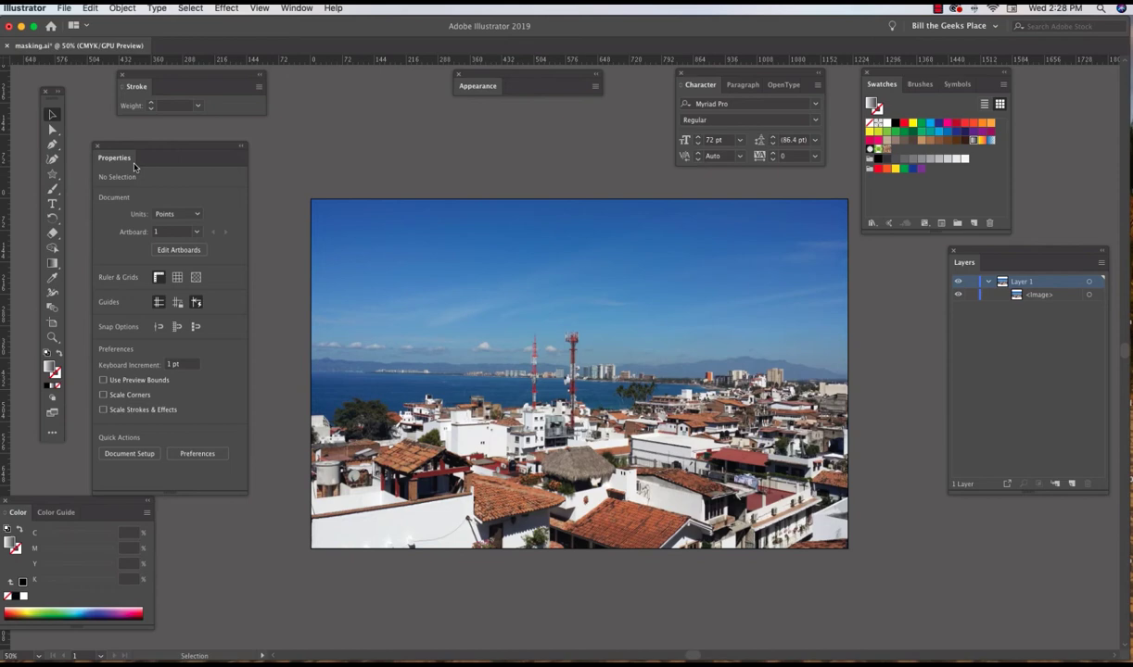
Place the courtYard.jpg photo into the document via File > Place.
left_click(53, 177)
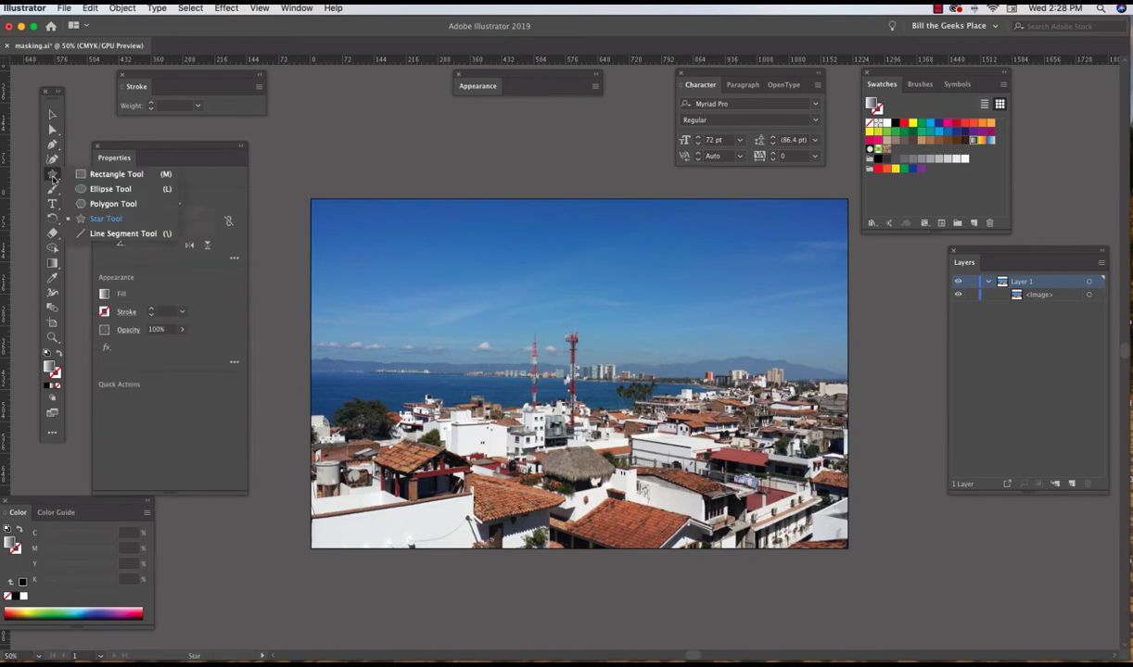
left_click(107, 219)
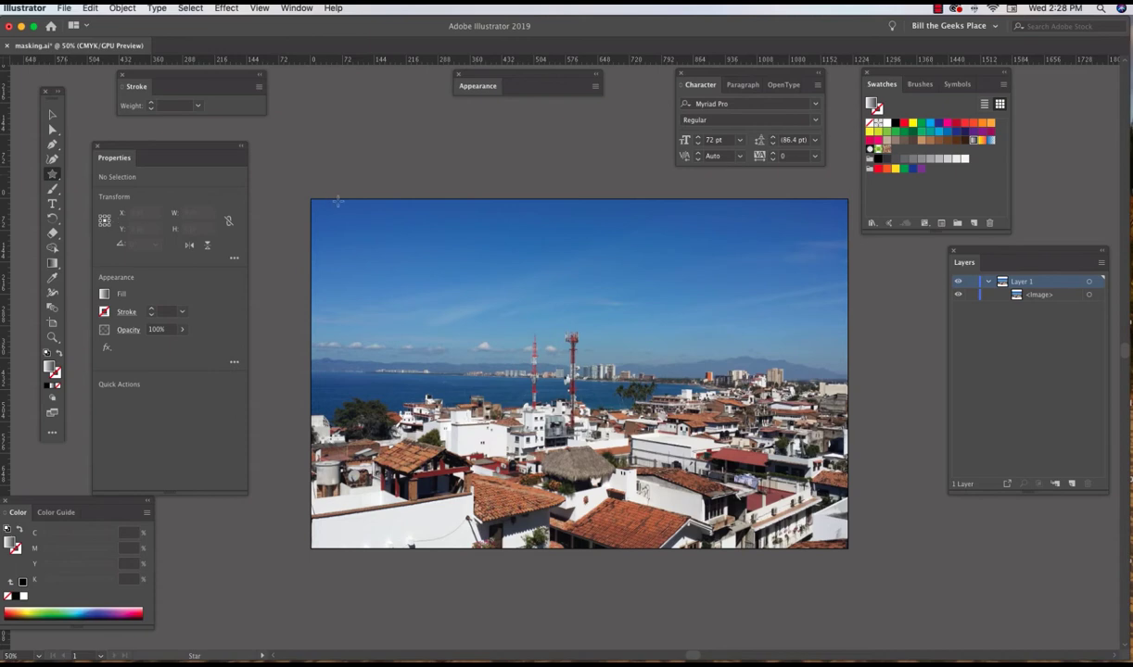
key("v")
left_click(62, 7)
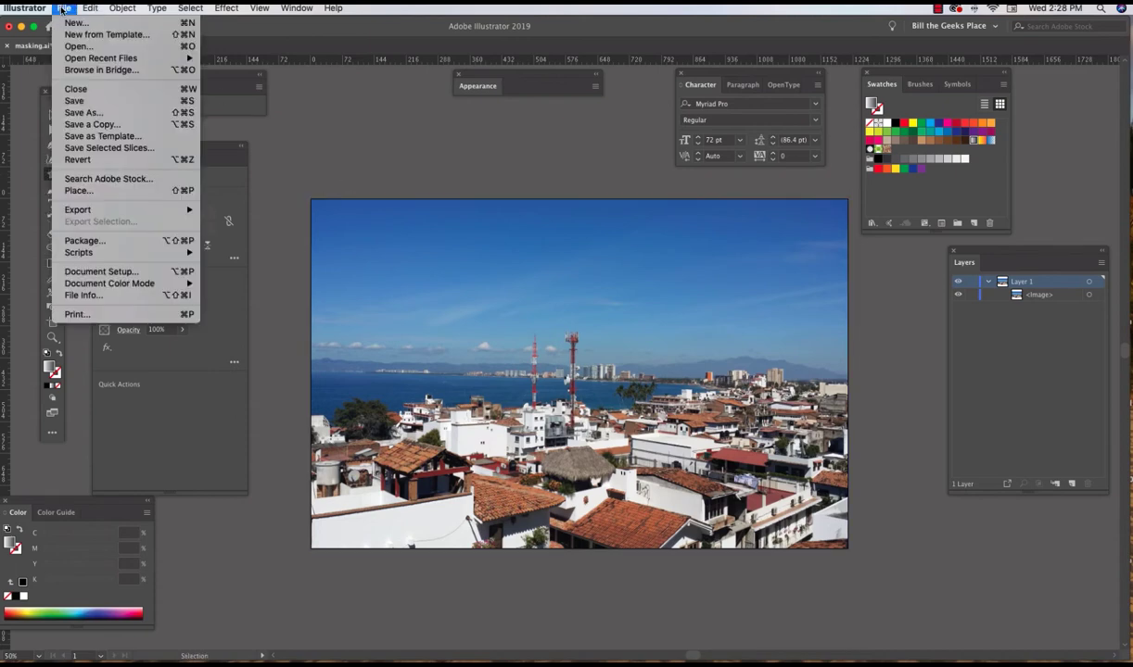
left_click(77, 190)
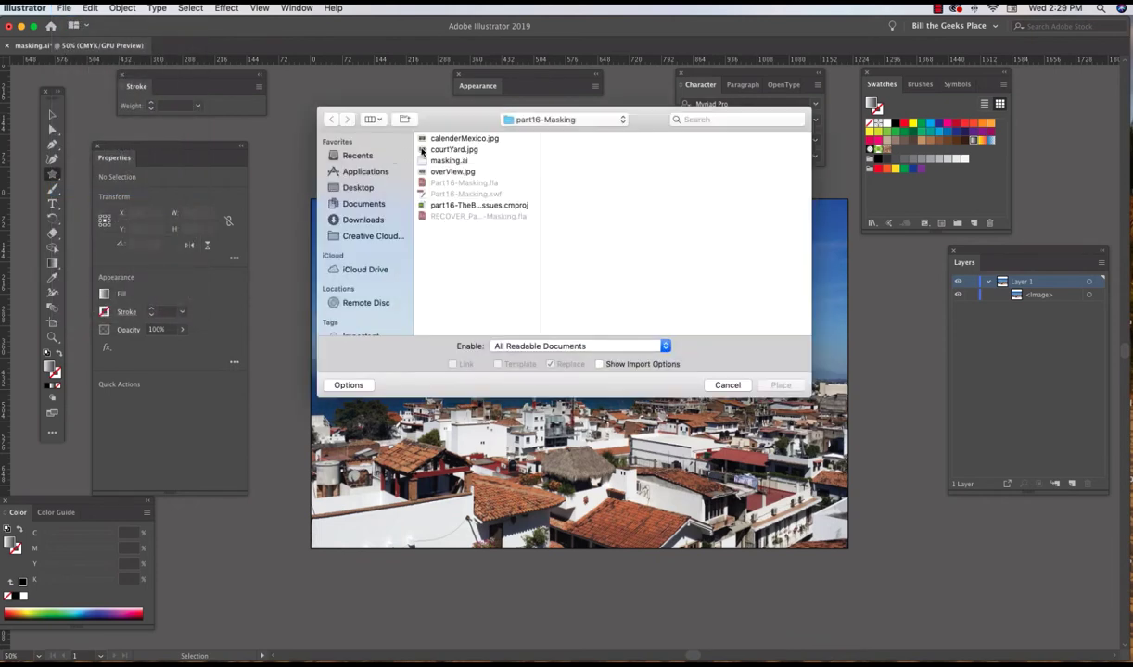
left_click(420, 151)
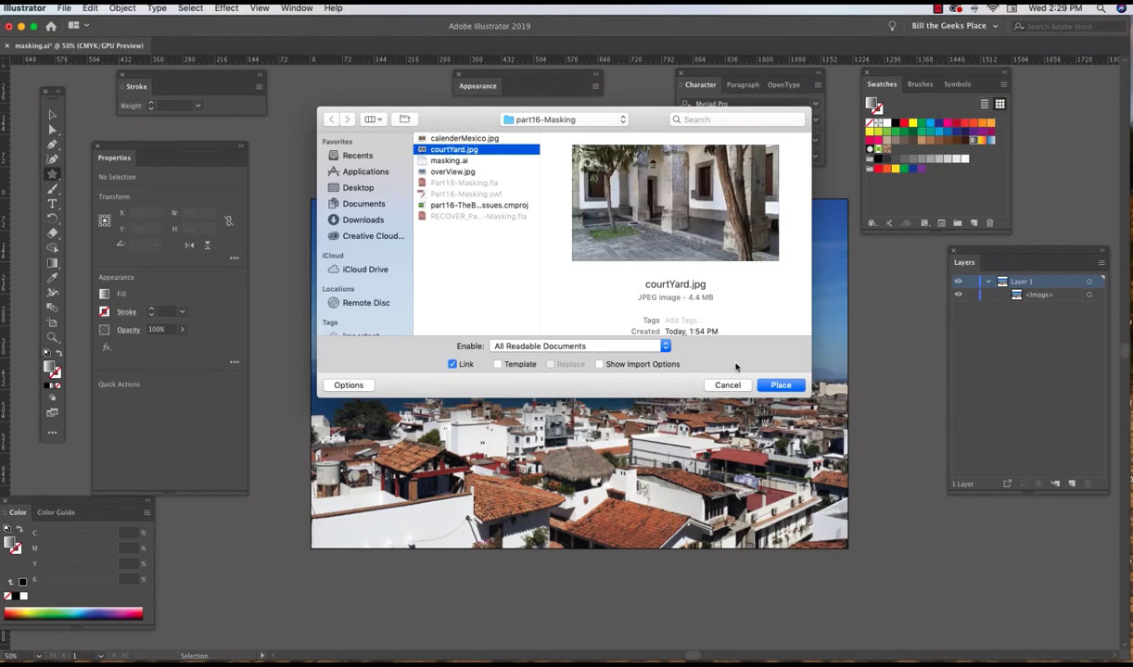
left_click(780, 386)
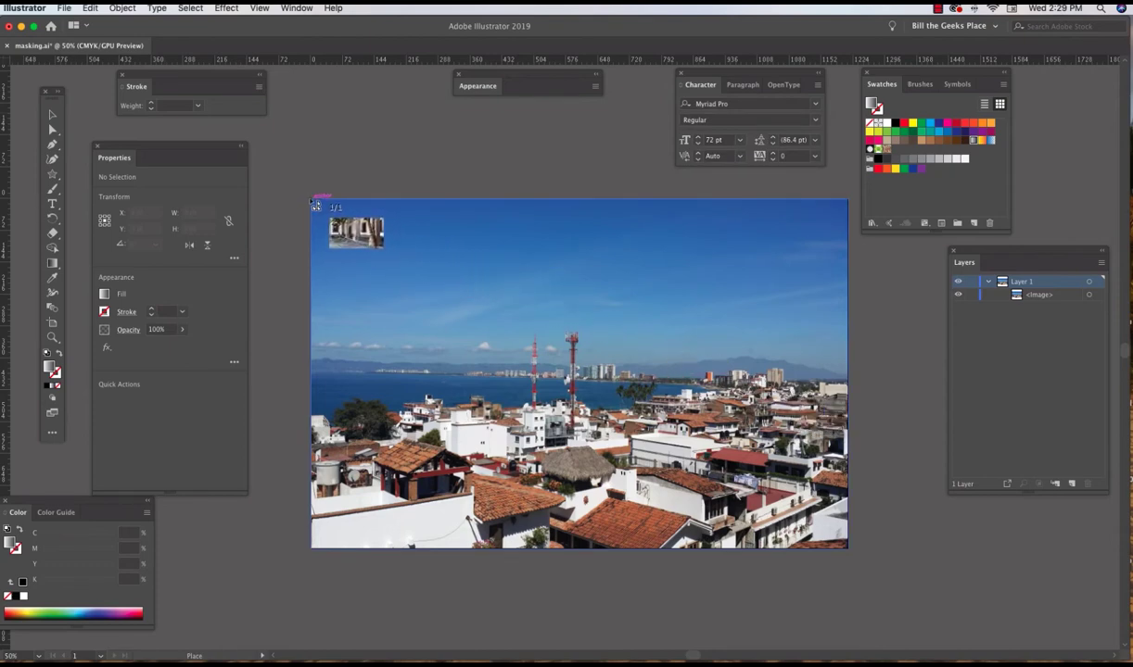
Drag the courtyard photo across the artboard, embed it, and stretch it to 1214.783 × 792 pt.
left_click_drag(317, 206, 846, 516)
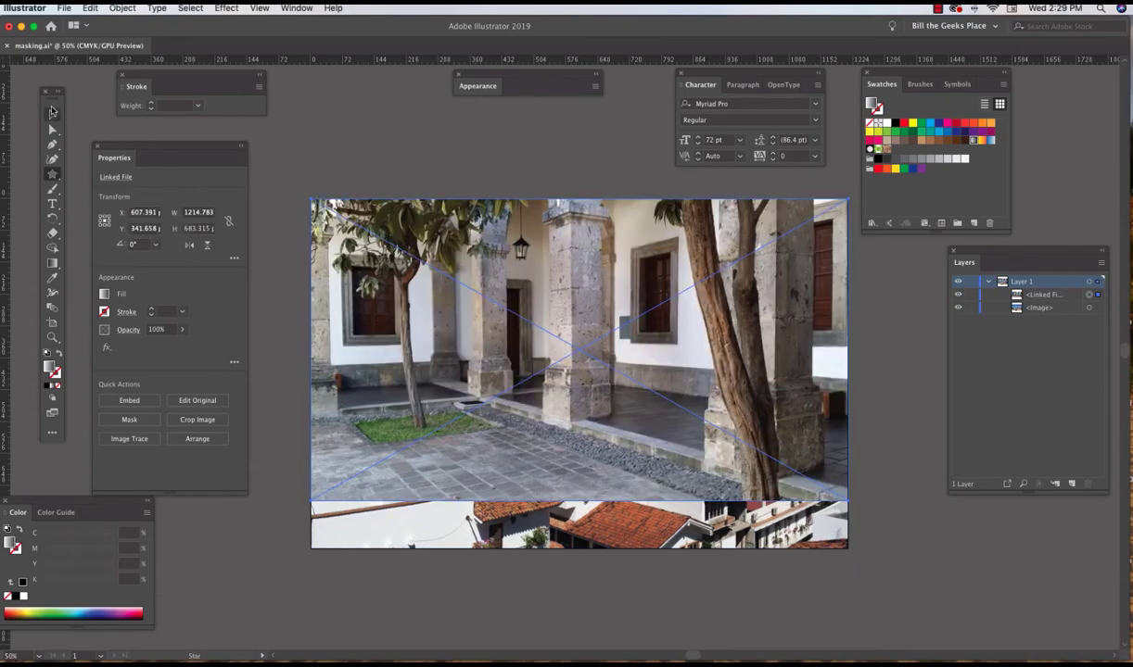
left_click(53, 115)
left_click(131, 400)
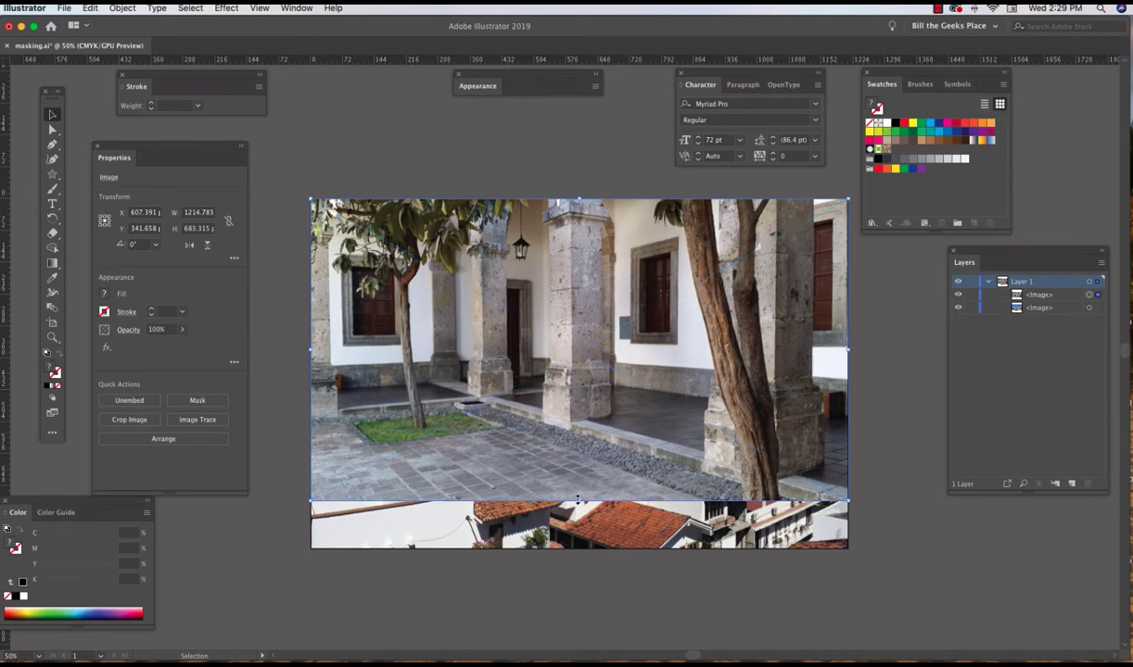
left_click_drag(579, 502, 579, 548)
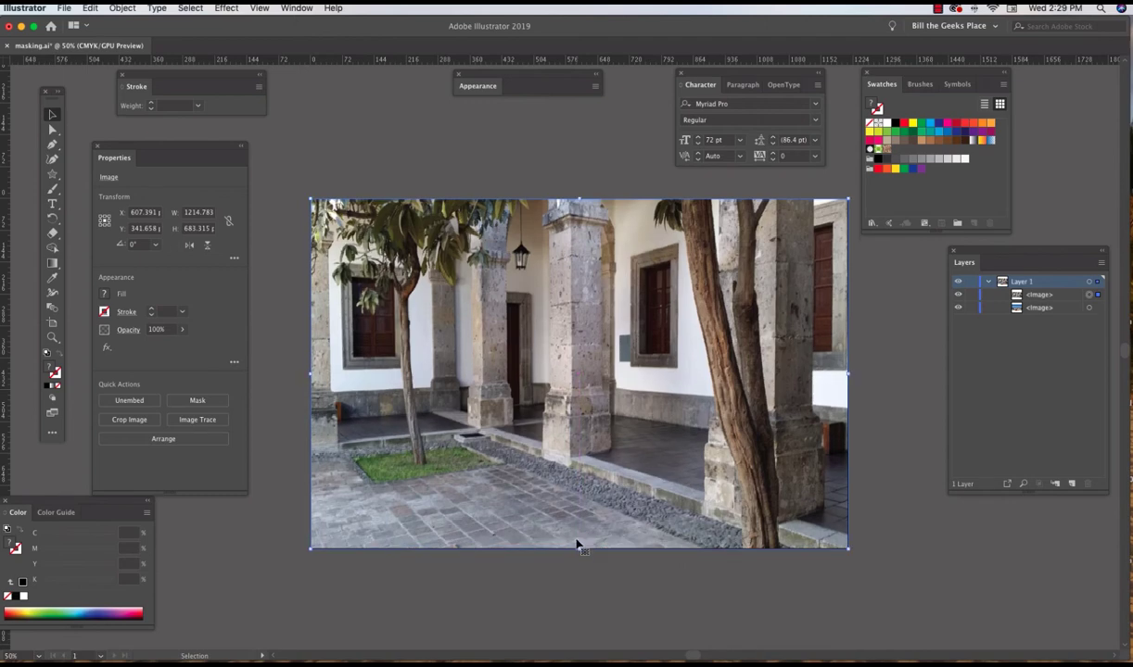
Draw a tall ellipse over the courtyard photo, fill it solid red, and move it to X 482.216, Y 359.158.
left_click(474, 154)
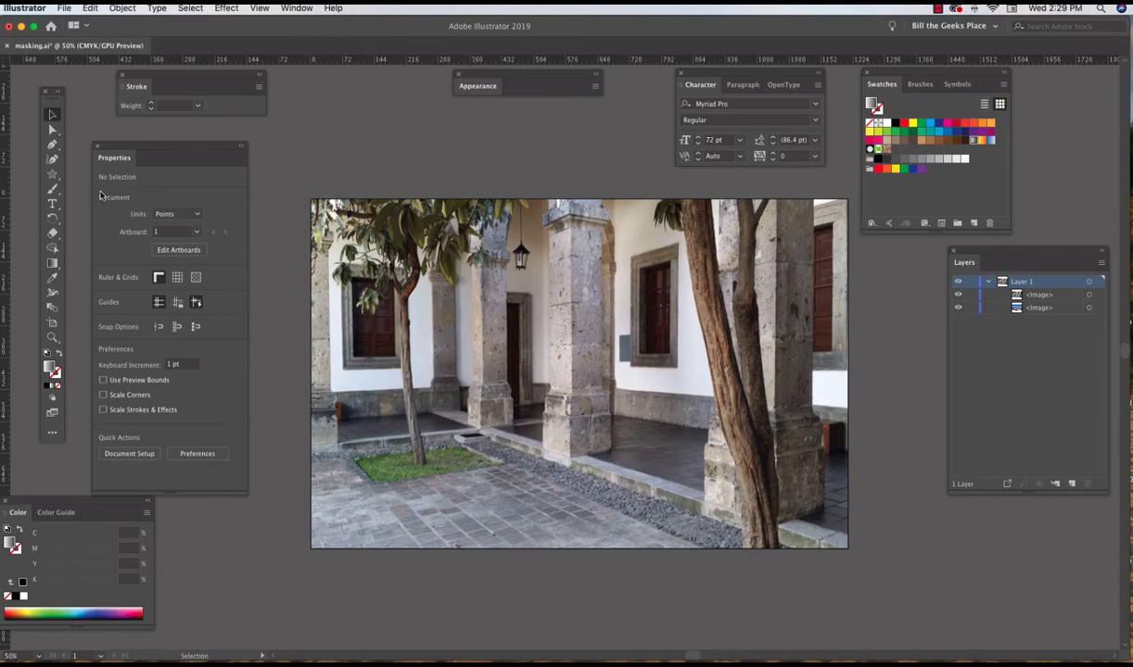
left_click(52, 174)
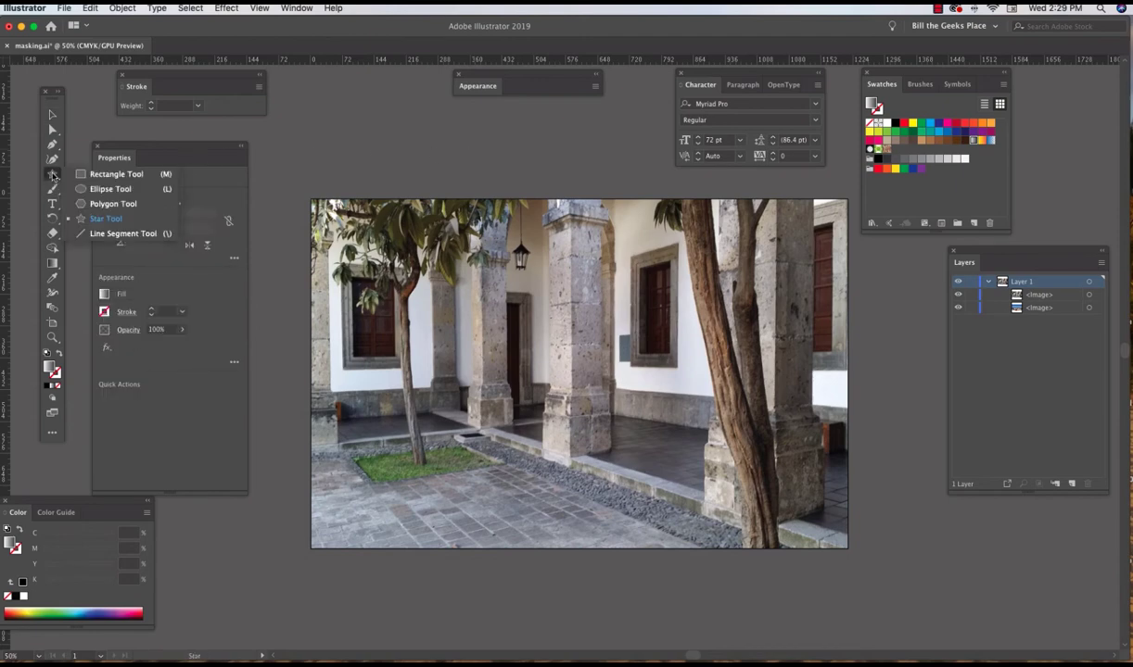
left_click(110, 189)
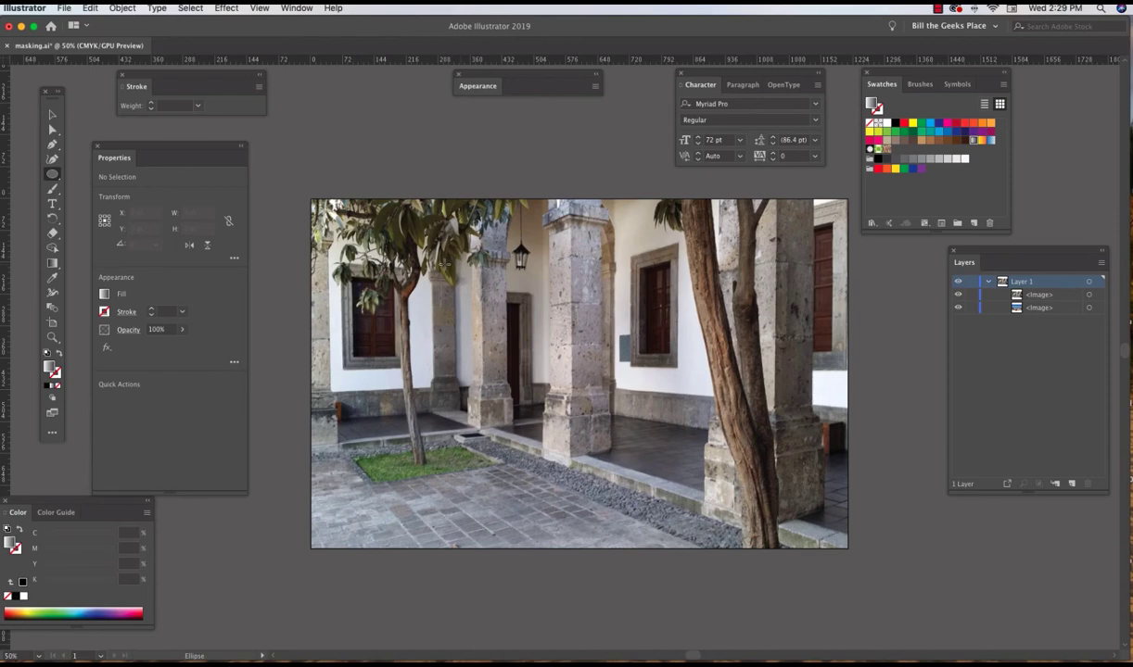
left_click_drag(449, 242, 617, 498)
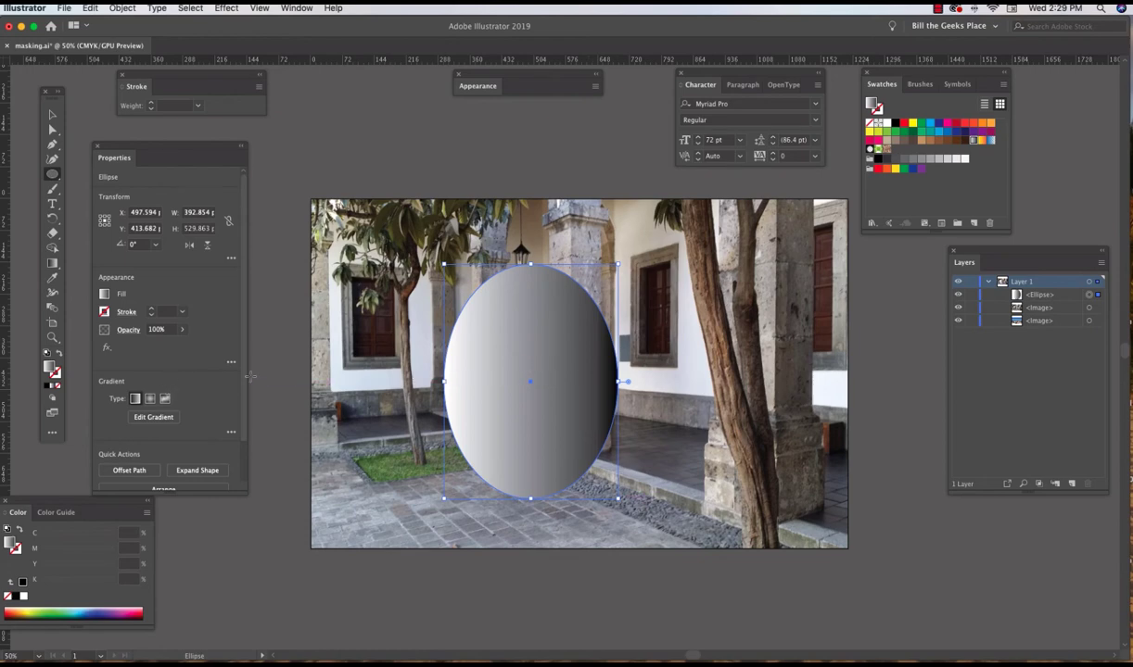
left_click(904, 125)
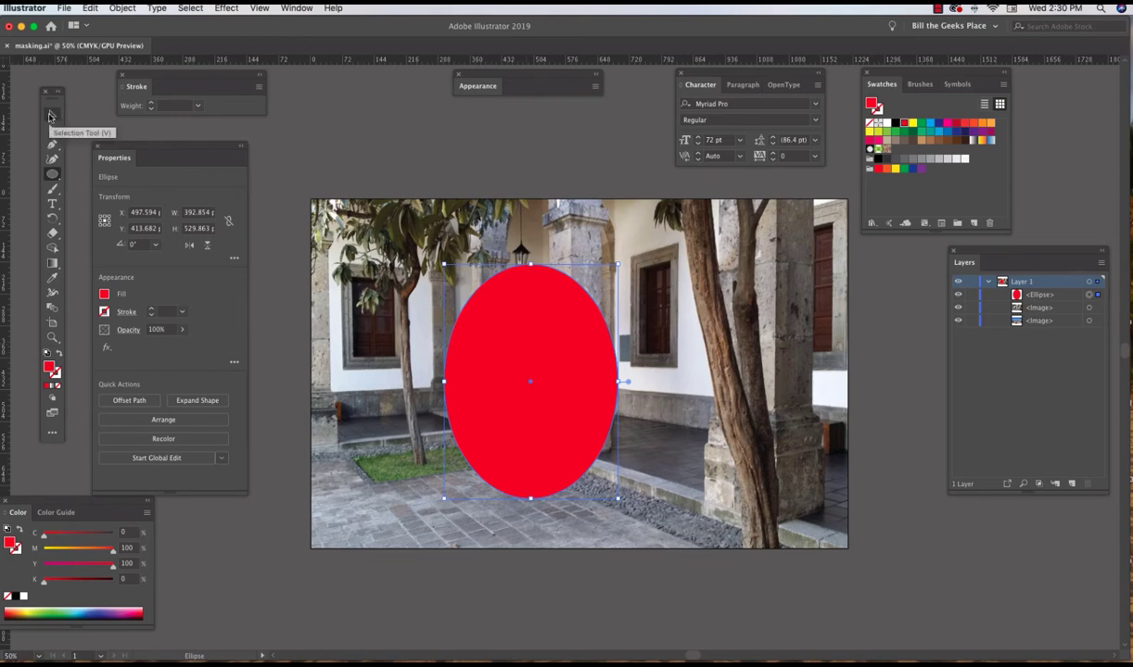
left_click(51, 115)
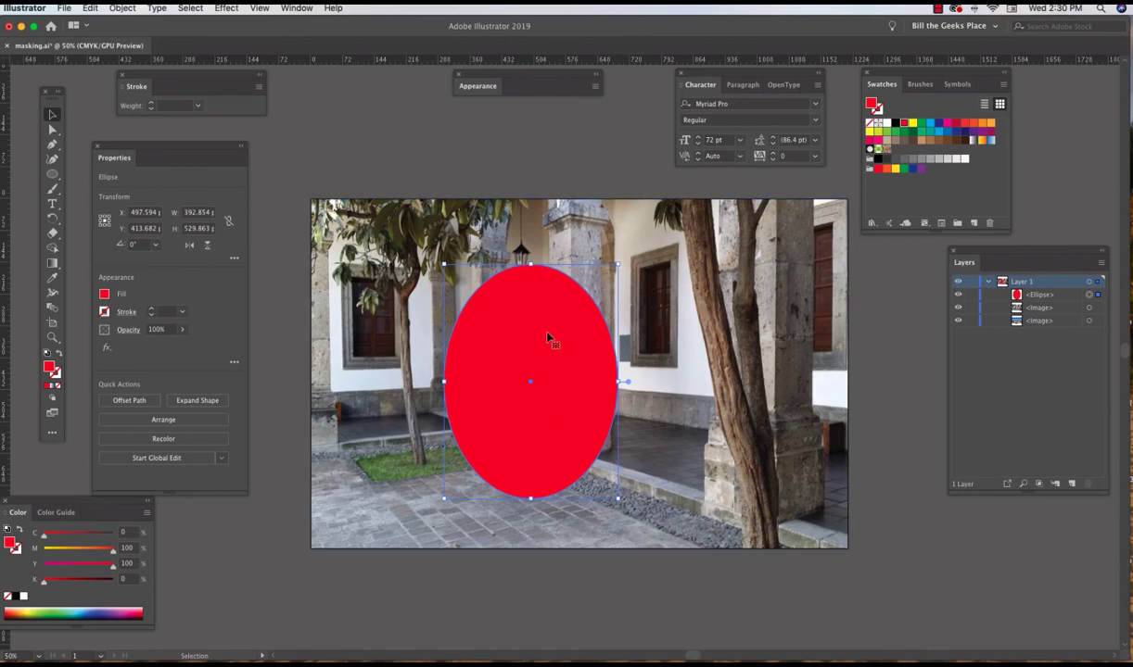
left_click_drag(552, 336, 535, 318)
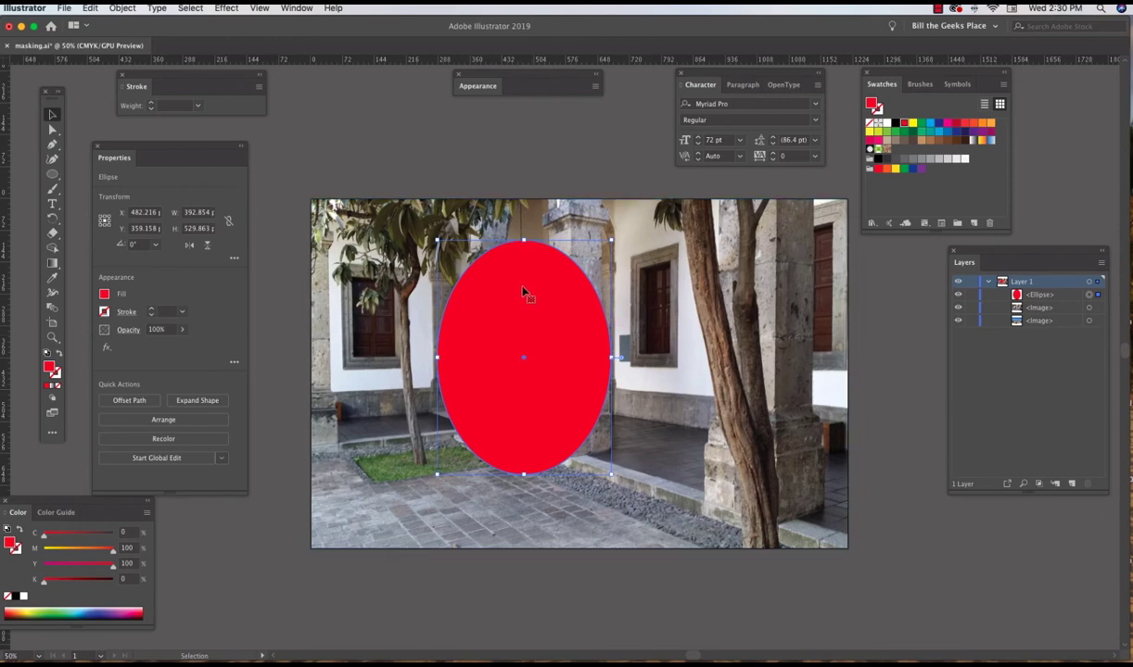
Select the red oval with the courtyard photo and apply Object > Clipping Mask > Make.
left_click(662, 393, "shift")
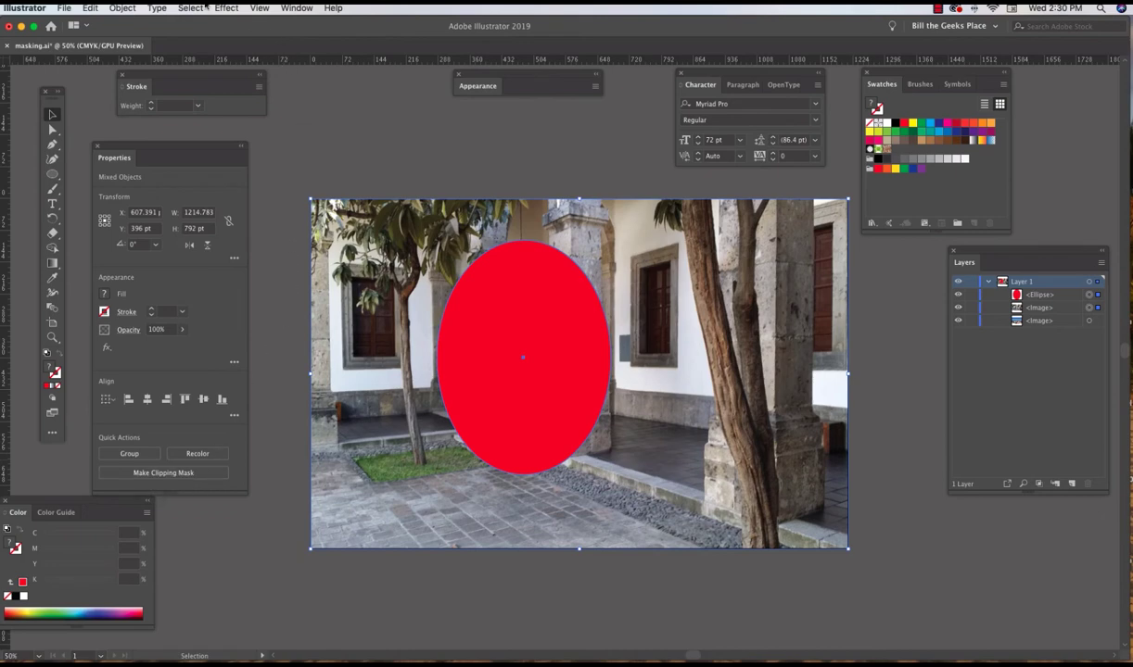
left_click(121, 8)
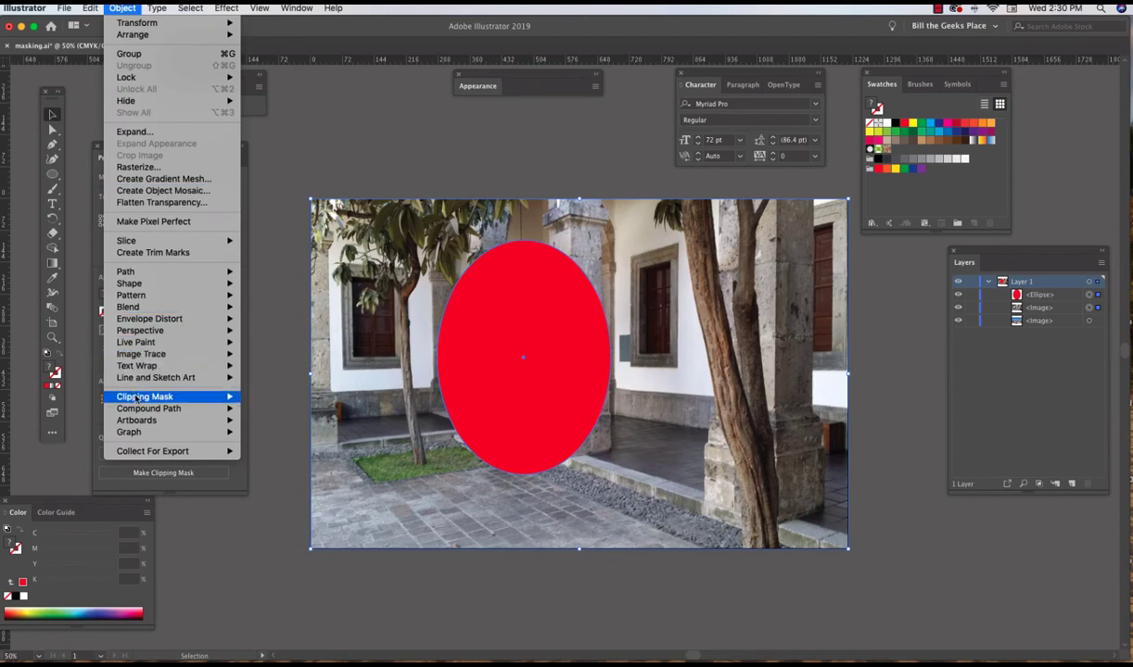
mouse_move(138, 399)
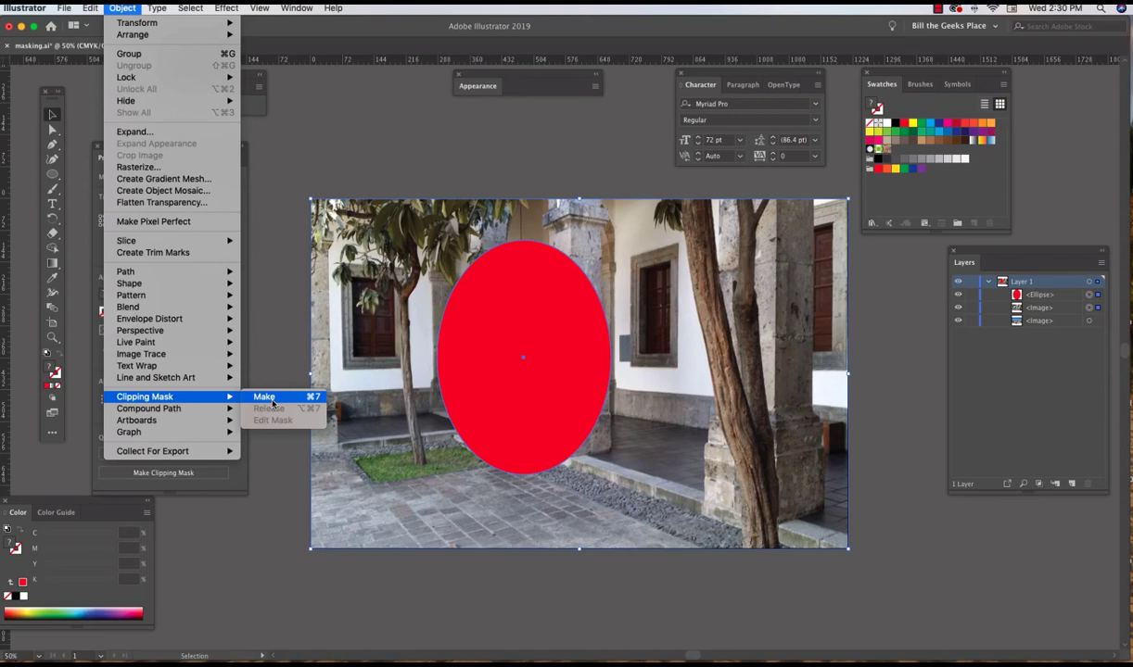
left_click(263, 397)
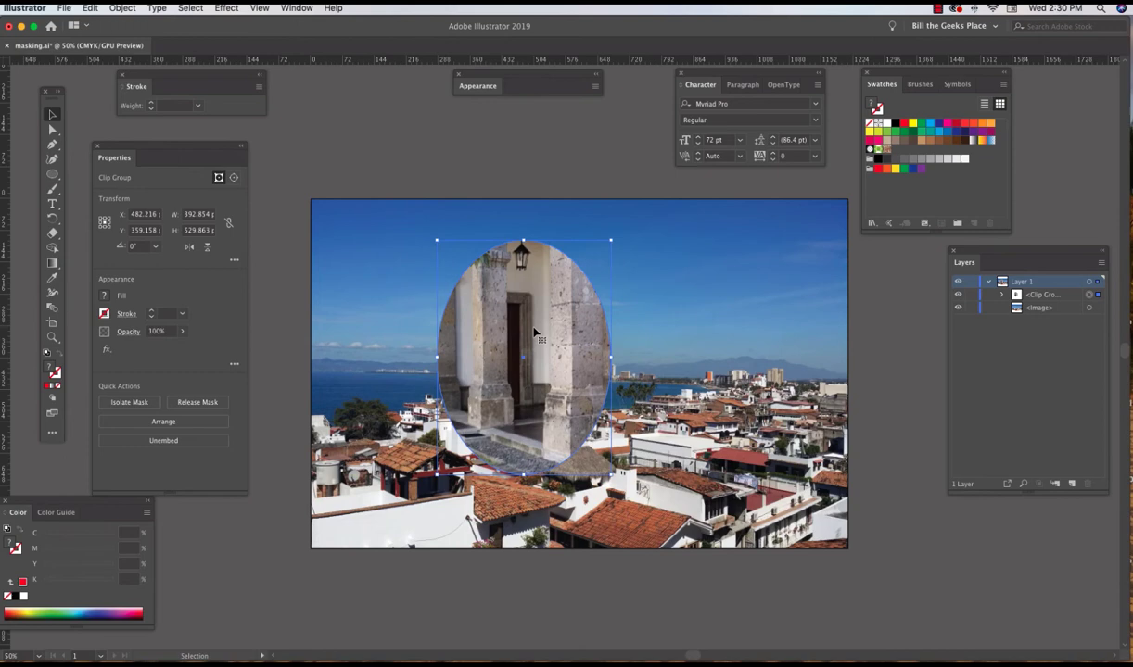
Drag the oval-masked courtyard clip group over the harbour image to X 367.525, Y 389.01 pt.
left_click_drag(534, 334, 482, 369)
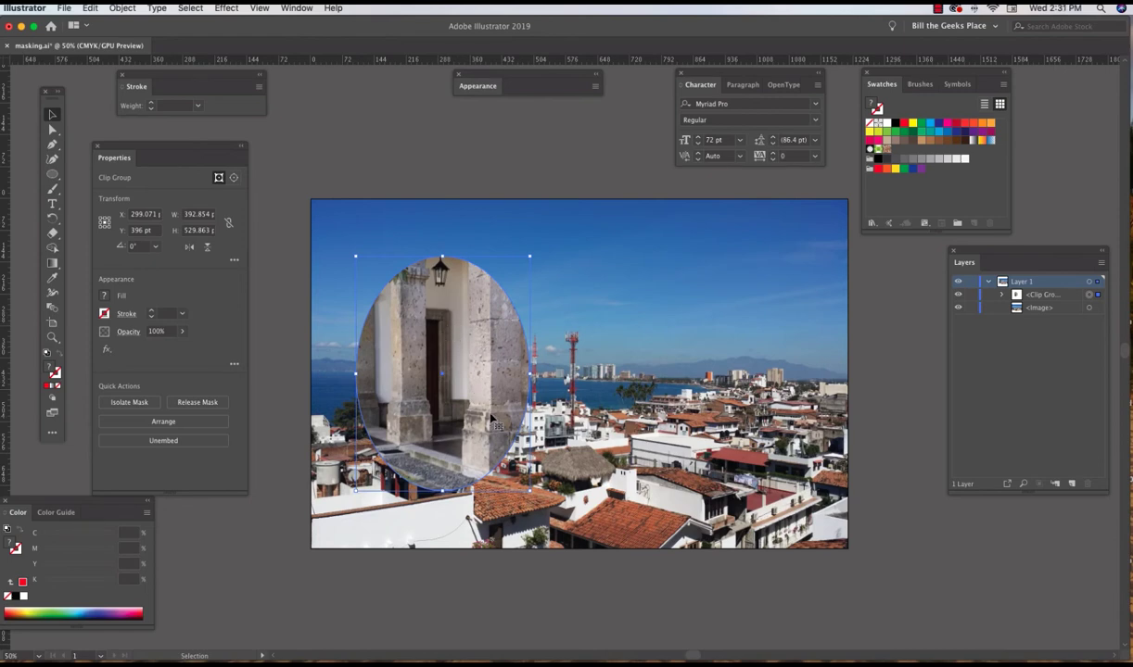
mouse_move(479, 354)
left_mouse_down()
mouse_move(452, 368)
mouse_move(470, 369)
left_mouse_up()
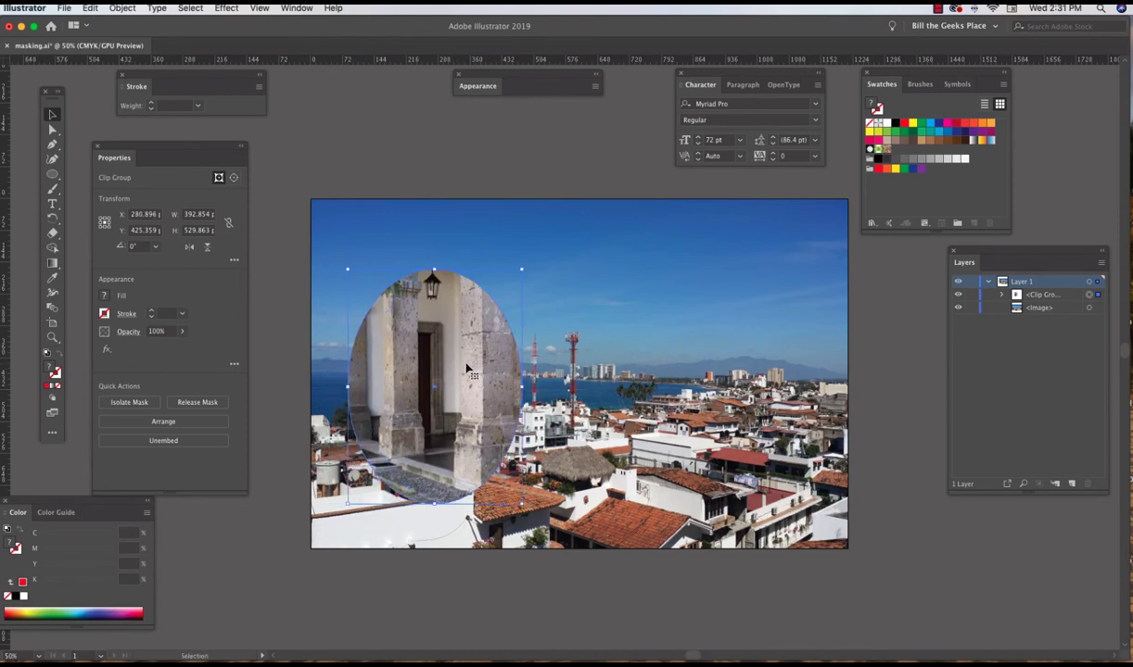
left_click_drag(466, 369, 460, 368)
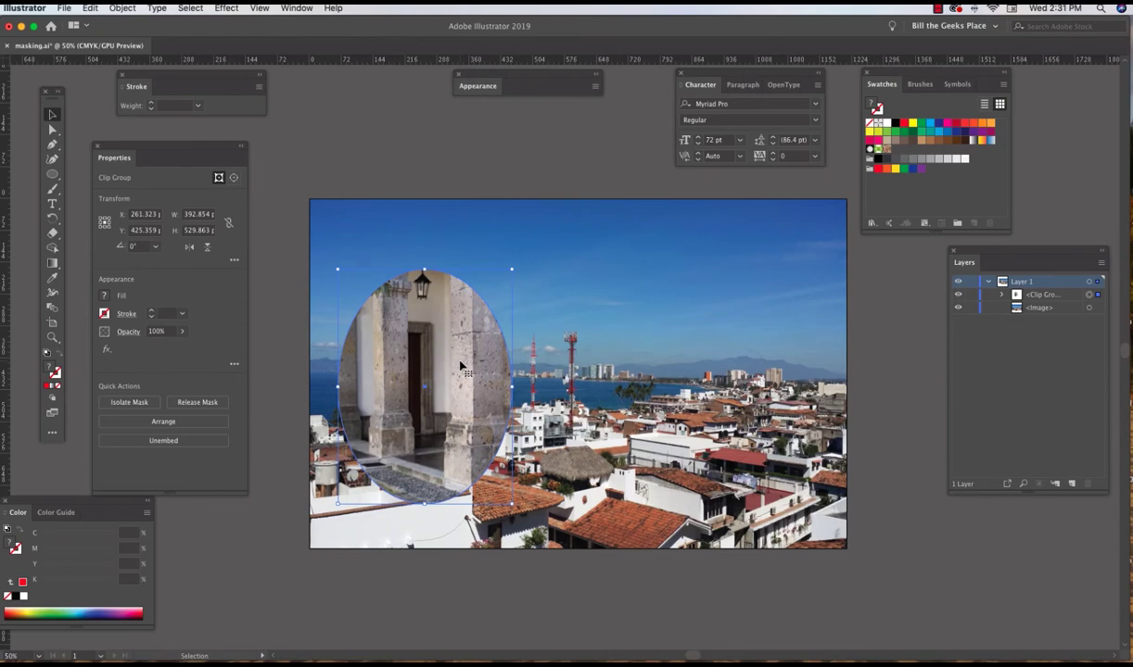
left_click_drag(459, 368, 507, 351)
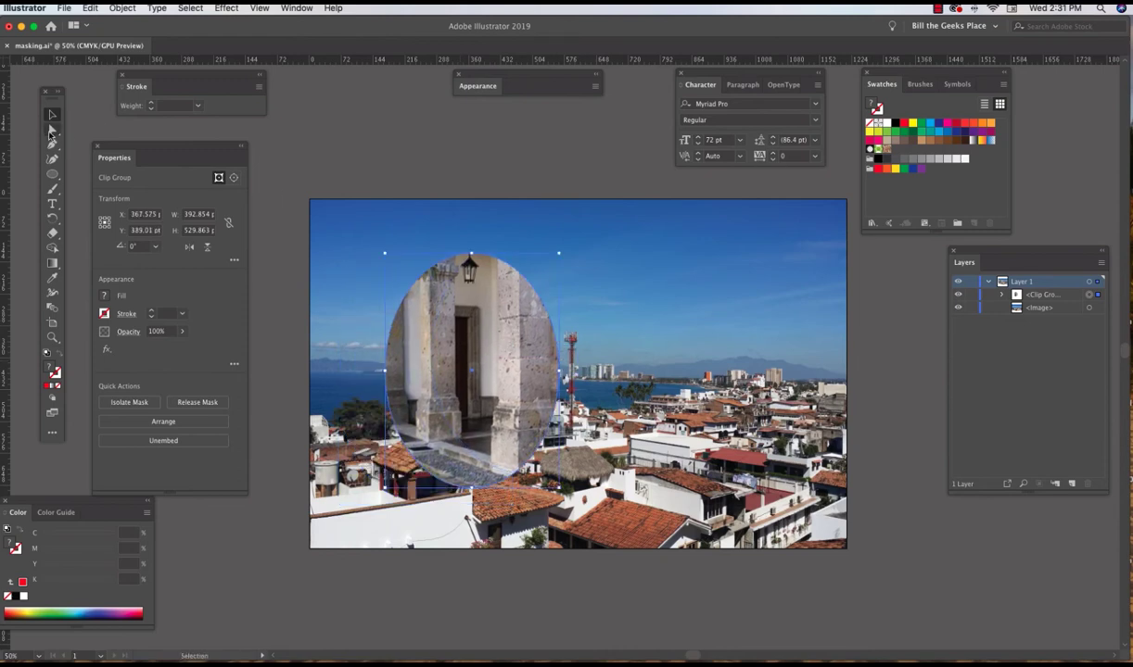
With Direct Selection and the expanded Clip Group, shift the courtyard photo inside the oval to X 144.635, Y 463.107.
left_click(52, 131)
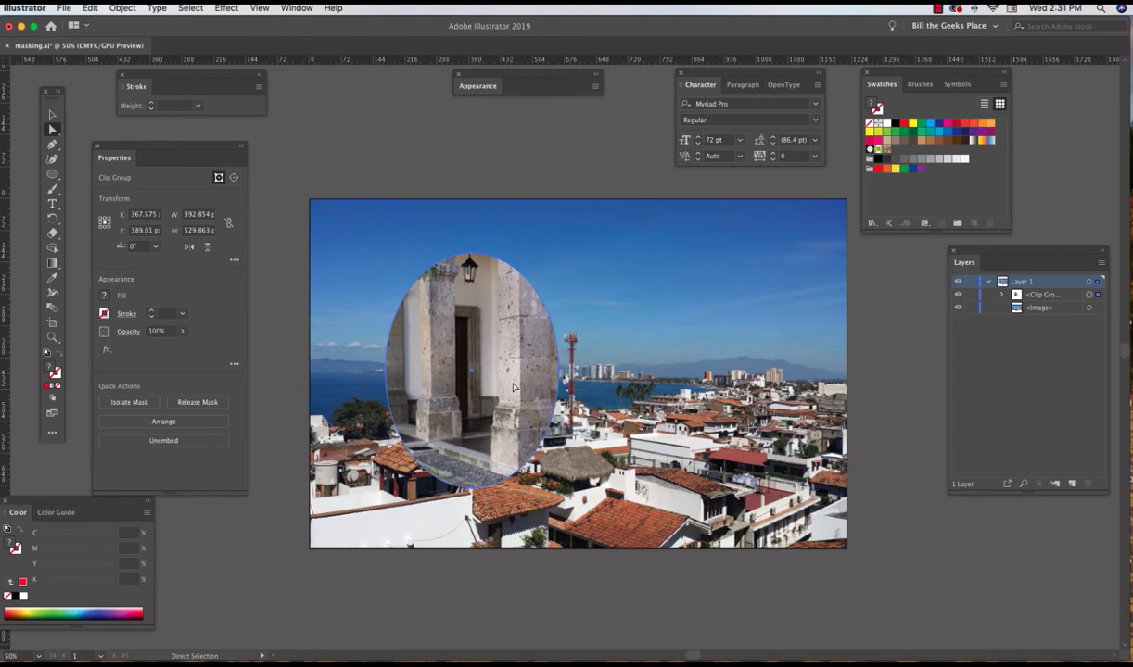
mouse_move(506, 356)
left_mouse_down()
mouse_move(498, 363)
mouse_move(516, 336)
left_mouse_up()
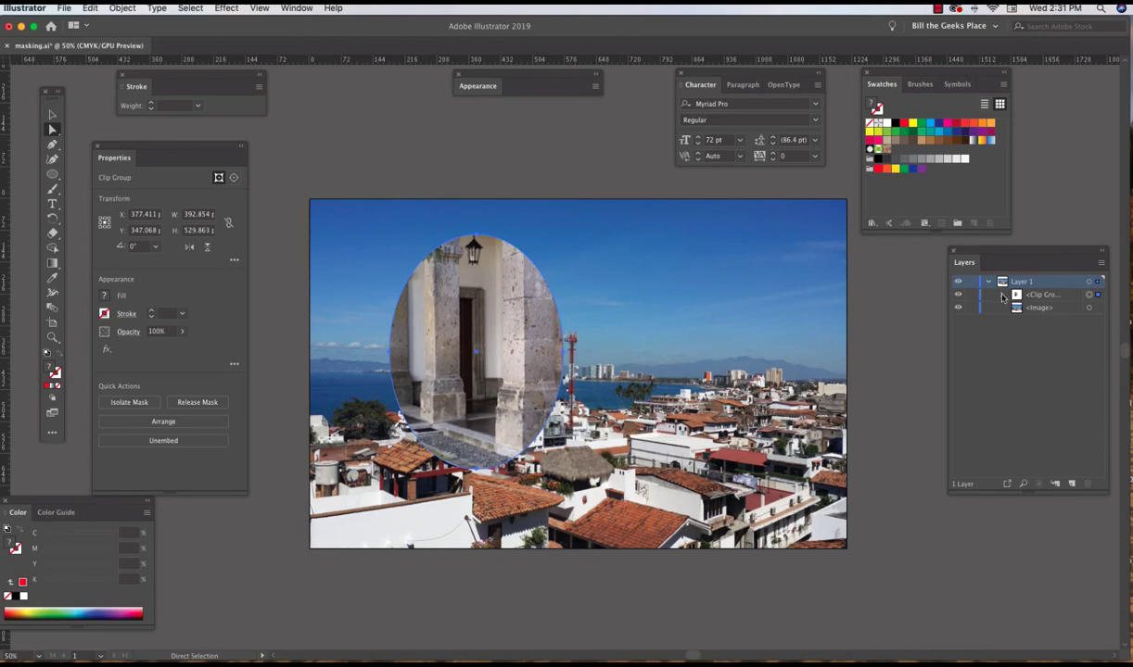
left_click_drag(1014, 251, 926, 265)
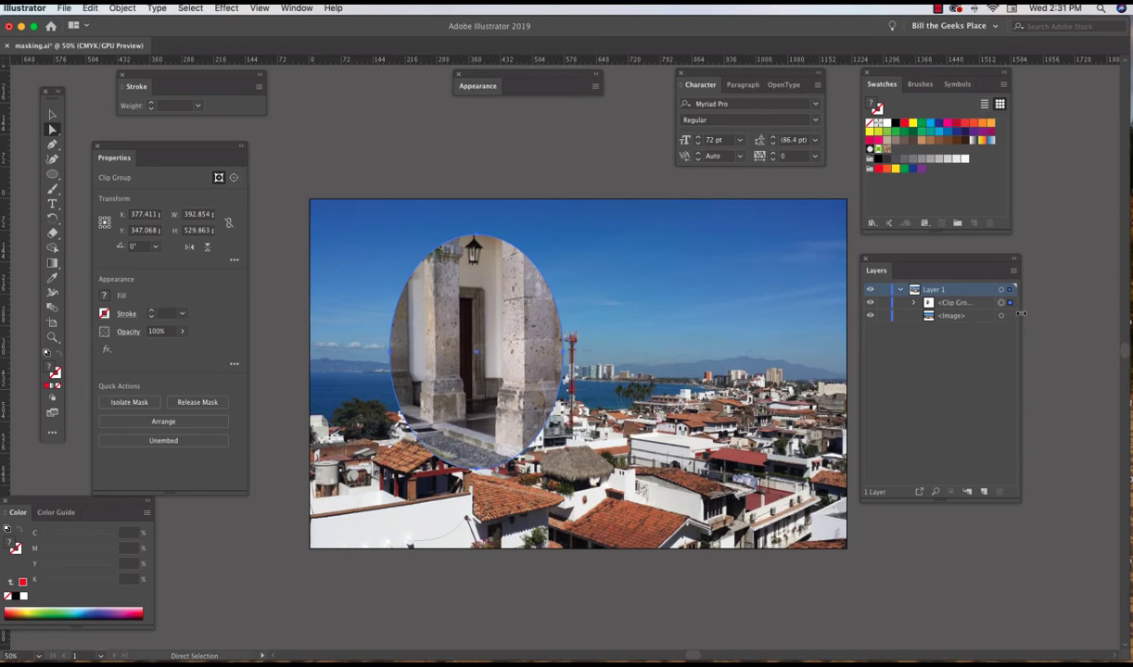
left_click_drag(1020, 314, 1092, 314)
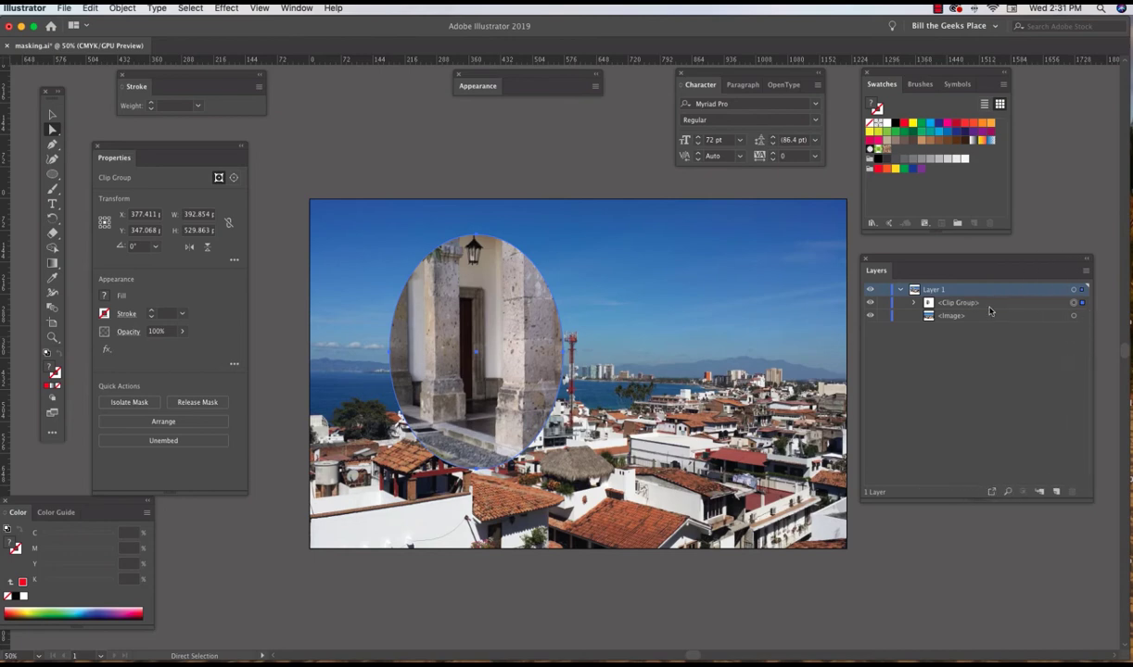
left_click(914, 305)
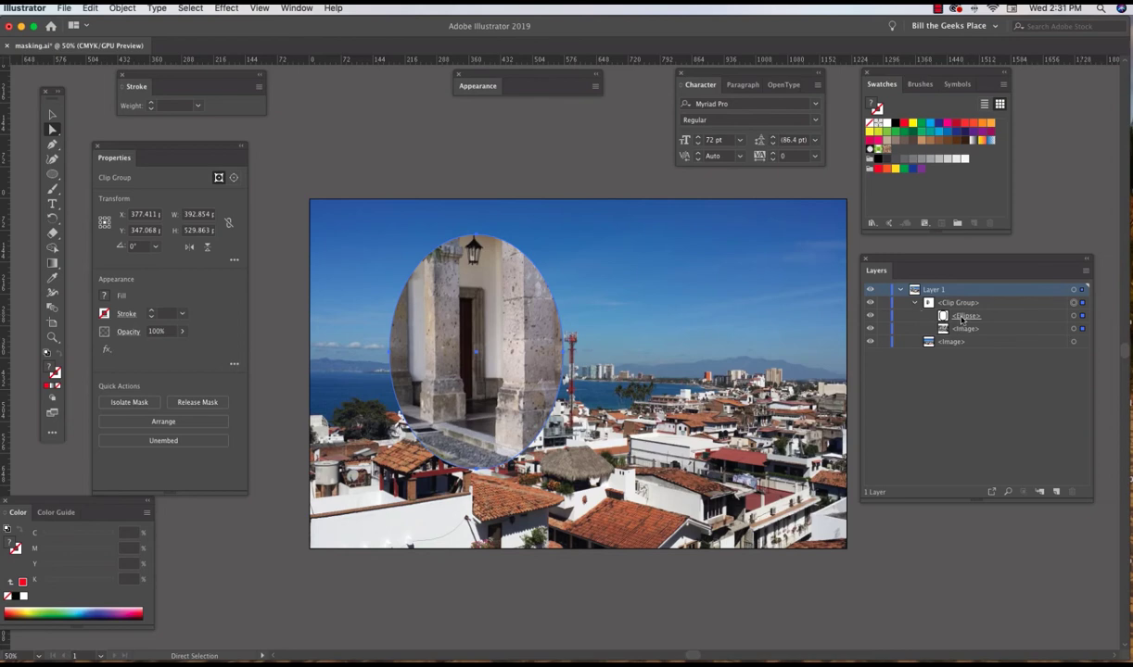
left_click(1074, 316)
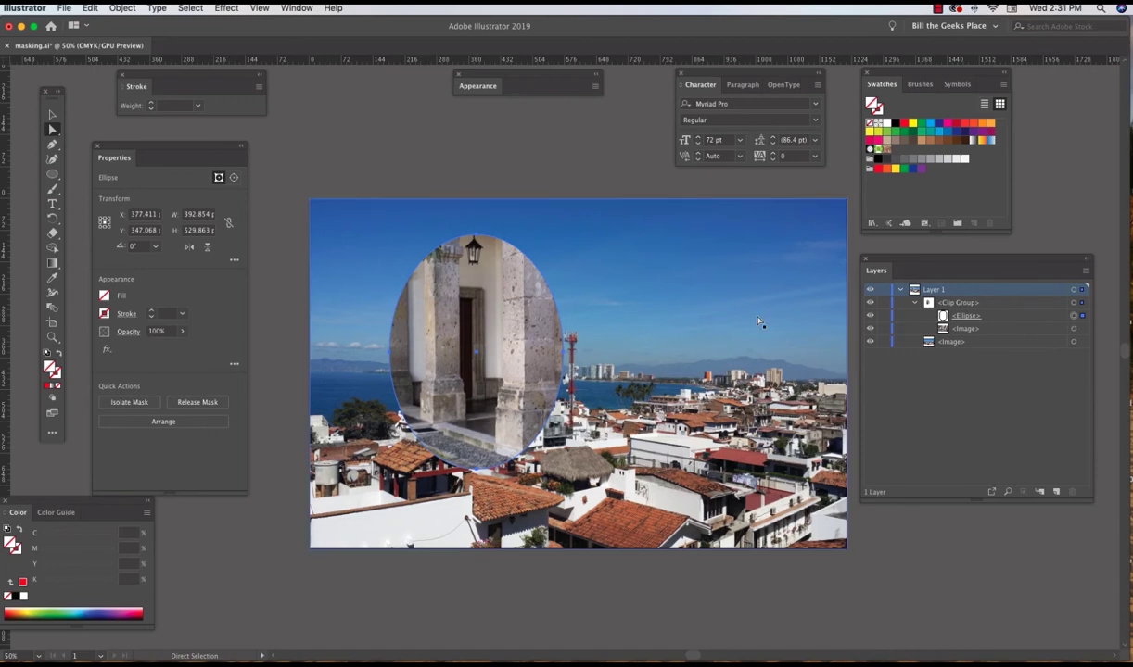
mouse_move(518, 325)
left_mouse_down()
mouse_move(535, 353)
mouse_move(475, 314)
mouse_move(489, 318)
mouse_move(454, 313)
mouse_move(466, 345)
mouse_move(470, 329)
mouse_move(487, 325)
mouse_move(496, 353)
mouse_move(491, 334)
mouse_move(500, 327)
mouse_move(490, 349)
mouse_move(510, 320)
mouse_move(498, 341)
mouse_move(482, 326)
mouse_move(470, 335)
mouse_move(473, 325)
mouse_move(494, 349)
mouse_move(505, 343)
left_mouse_up()
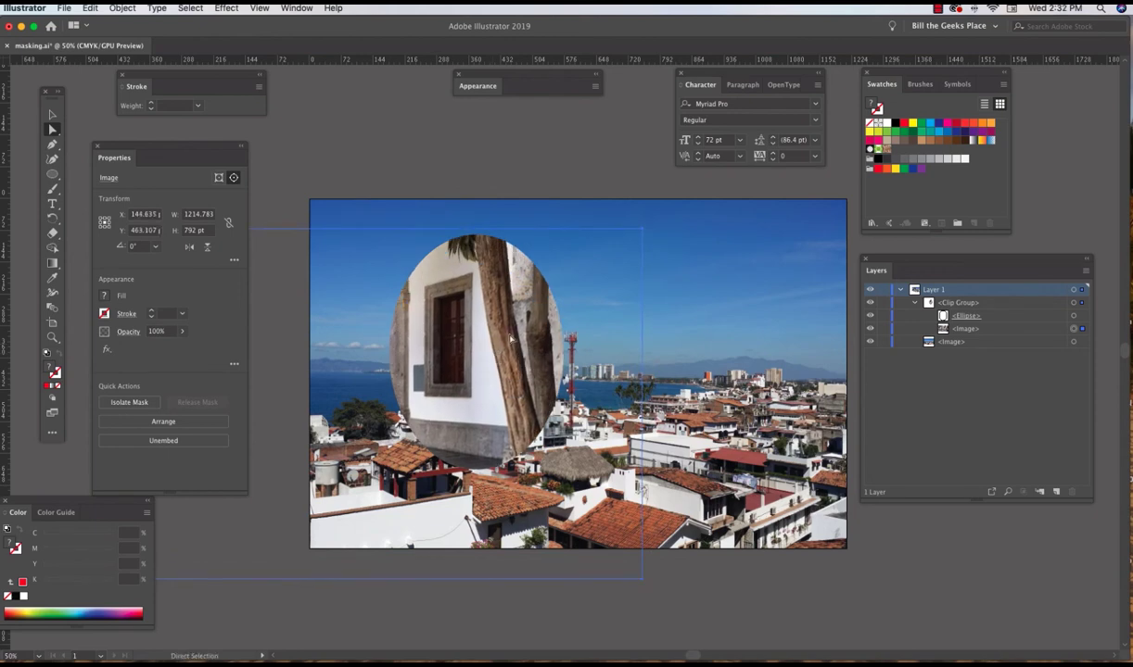
left_click(563, 356)
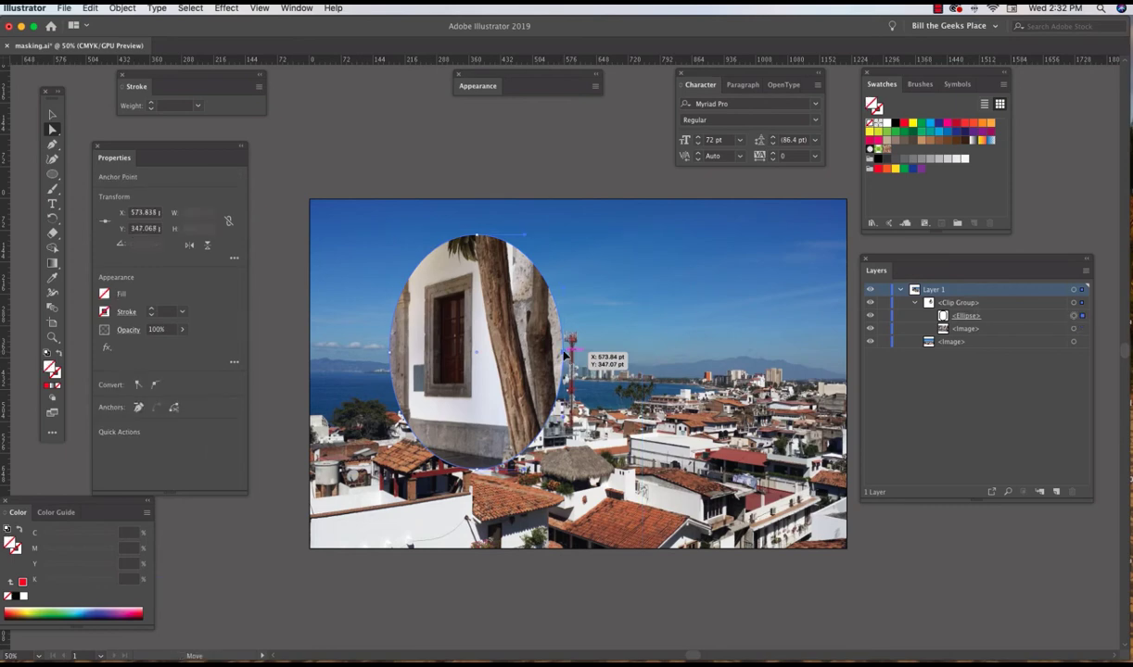
Drag the oval mask's right anchor outward to widen the mask.
left_click_drag(563, 355, 619, 355)
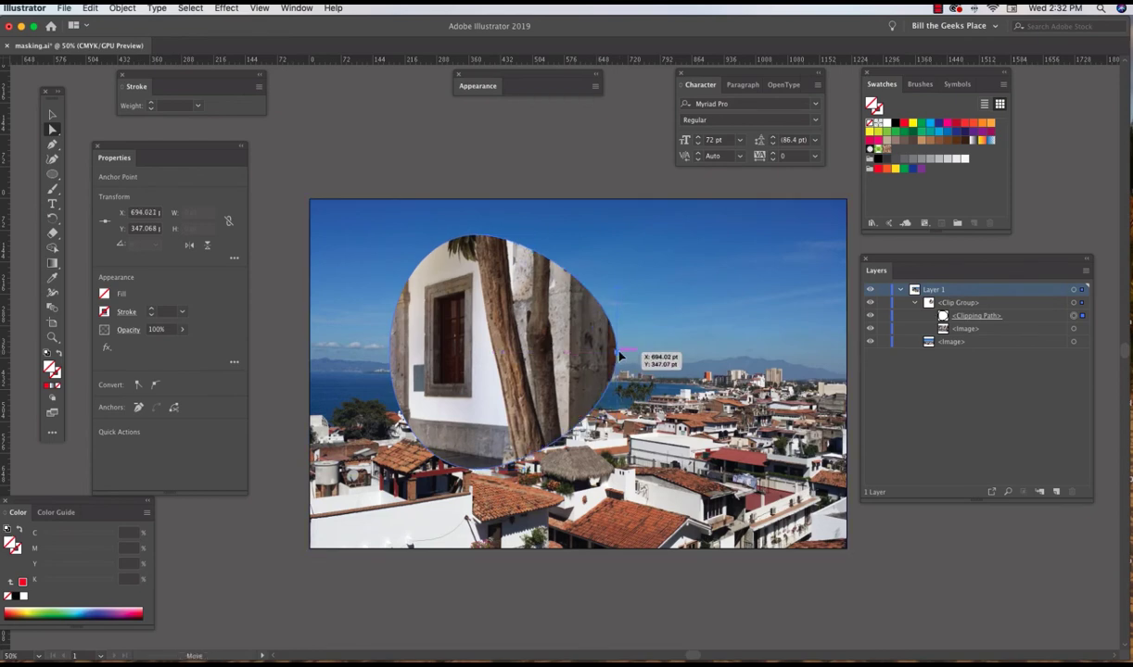
left_click_drag(618, 358, 633, 358)
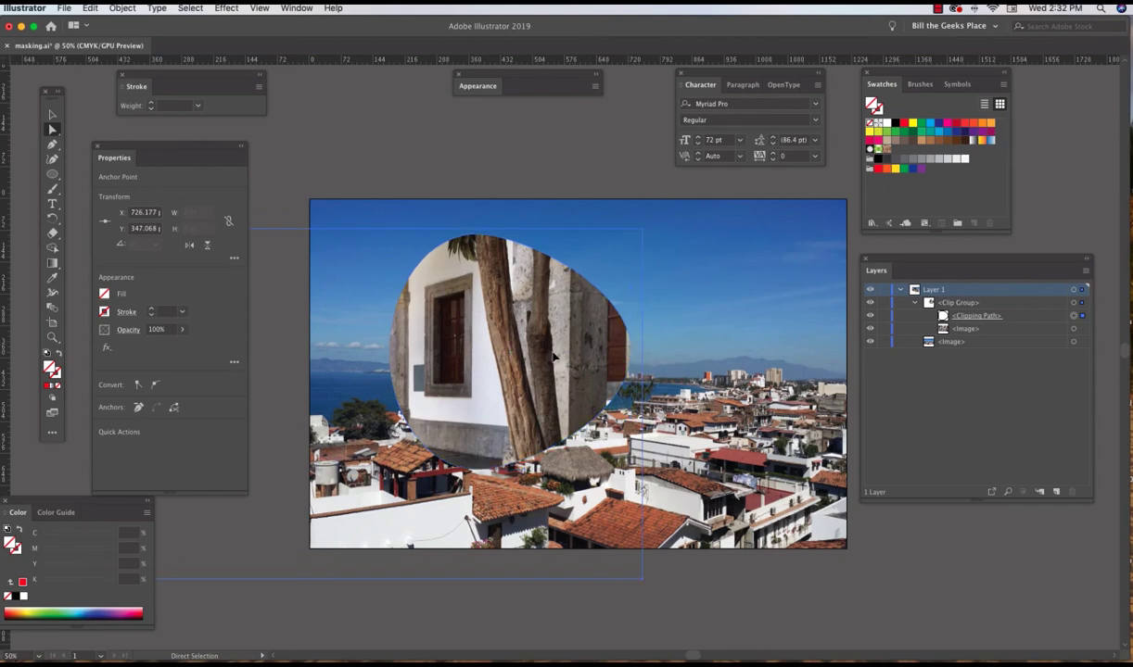
left_click_drag(562, 342, 542, 336)
key("super+z")
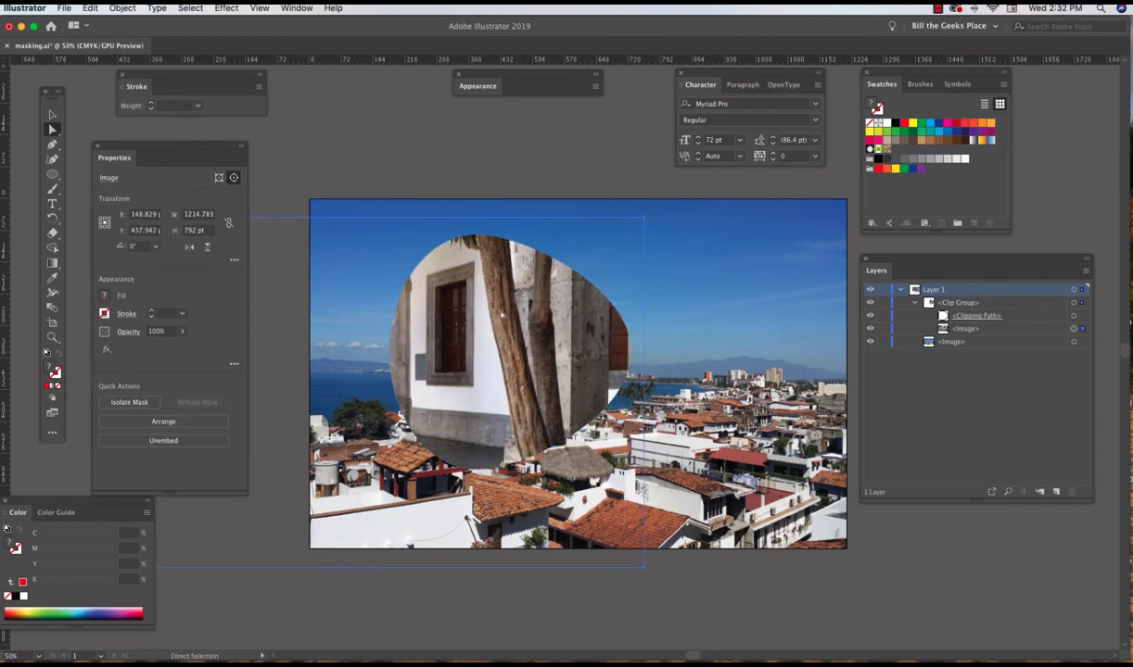
Scale the clip group to 359.253 × 411.521 pt and move it upper left to X 245.969, Y 249.657.
left_click(53, 114)
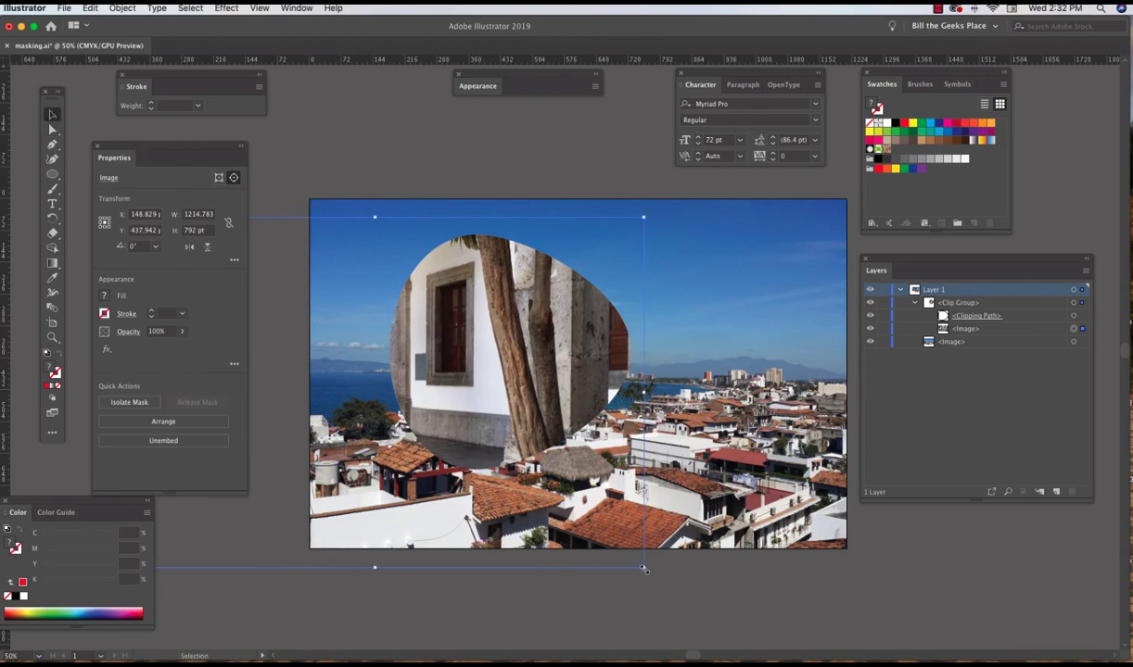
left_click_drag(644, 568, 669, 562)
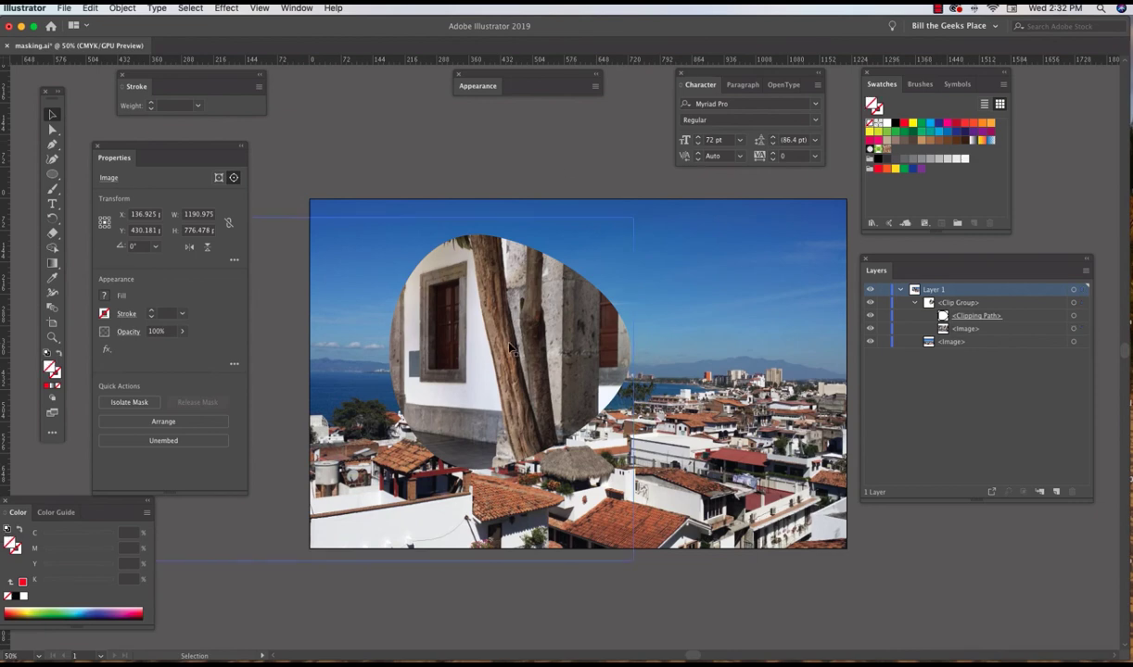
left_click_drag(513, 346, 610, 355)
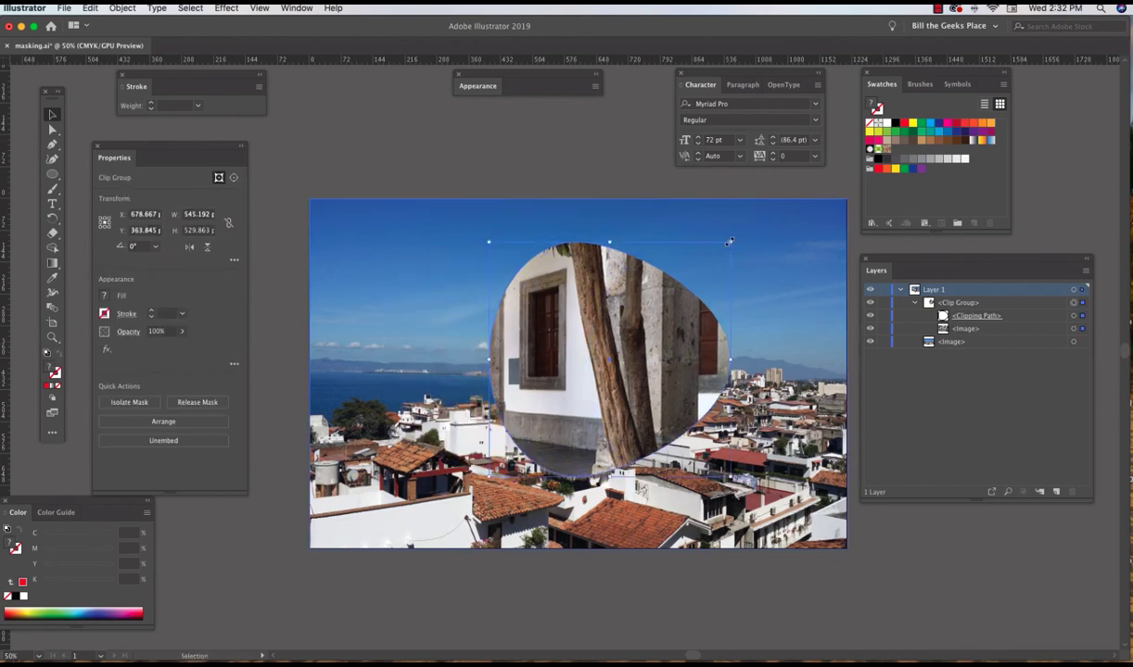
left_click_drag(730, 241, 629, 295)
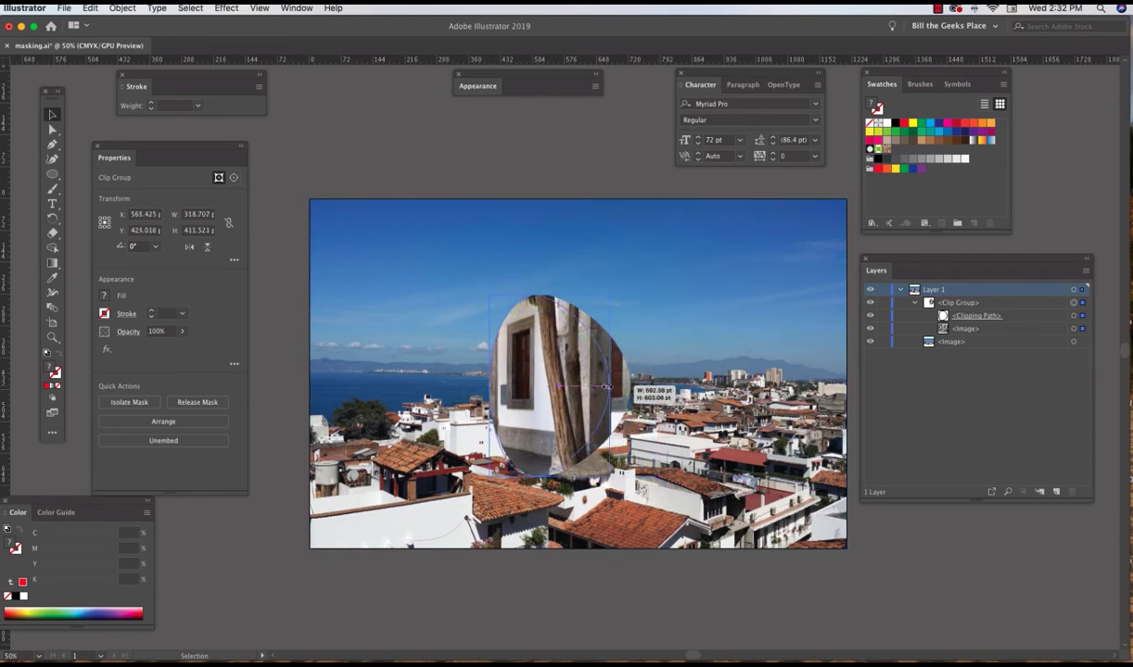
left_click_drag(630, 385, 498, 318)
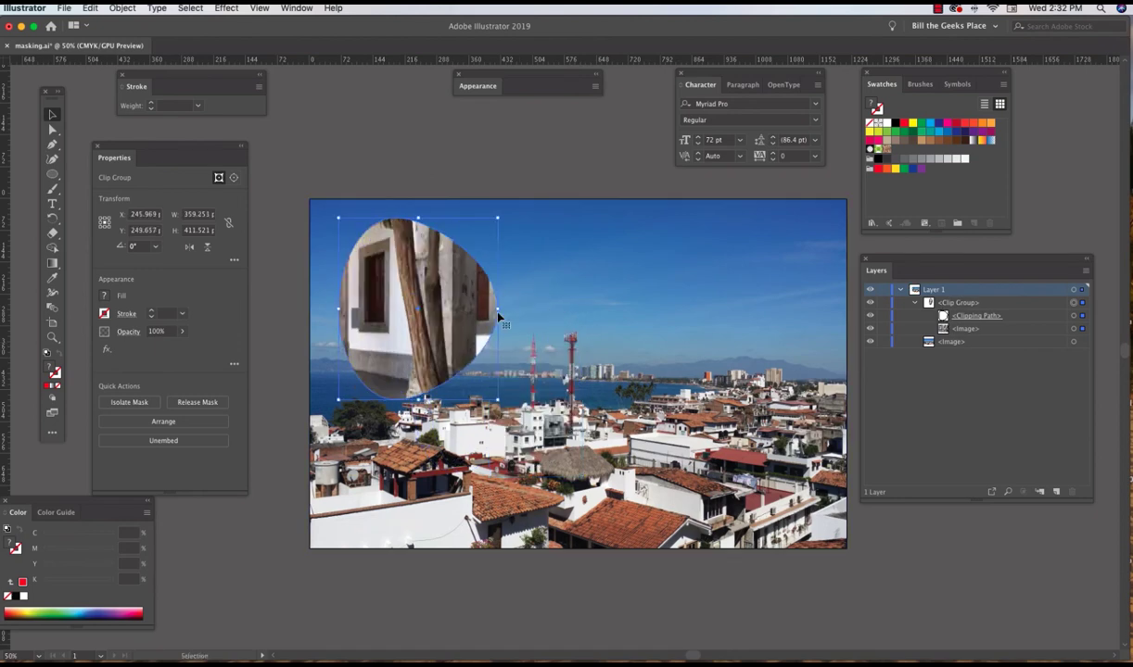
Place calenderMexico.jpg on the artboard at 1208.506 × 679.784 pt over the city photo.
left_click(563, 293)
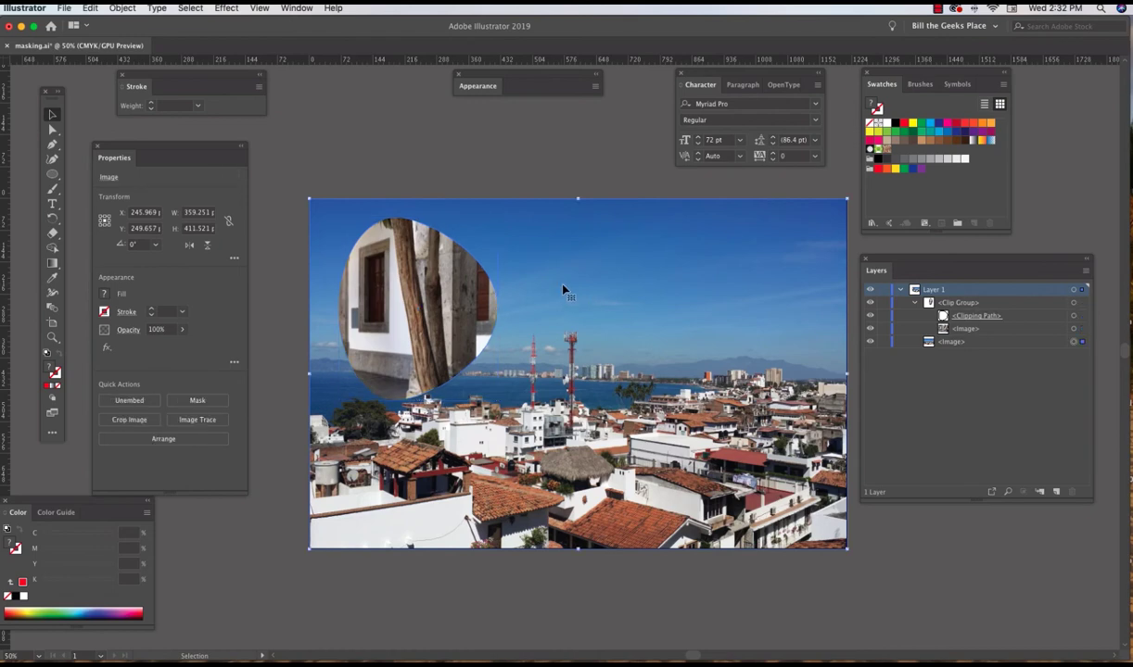
left_click(70, 9)
left_click(85, 191)
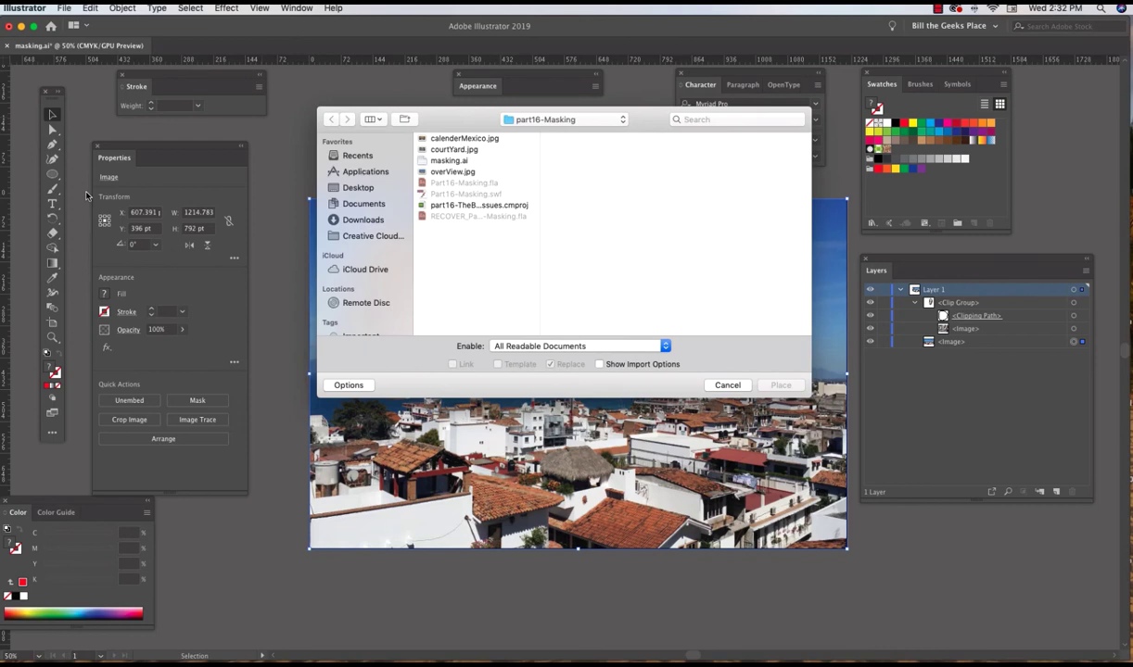
left_click(419, 138)
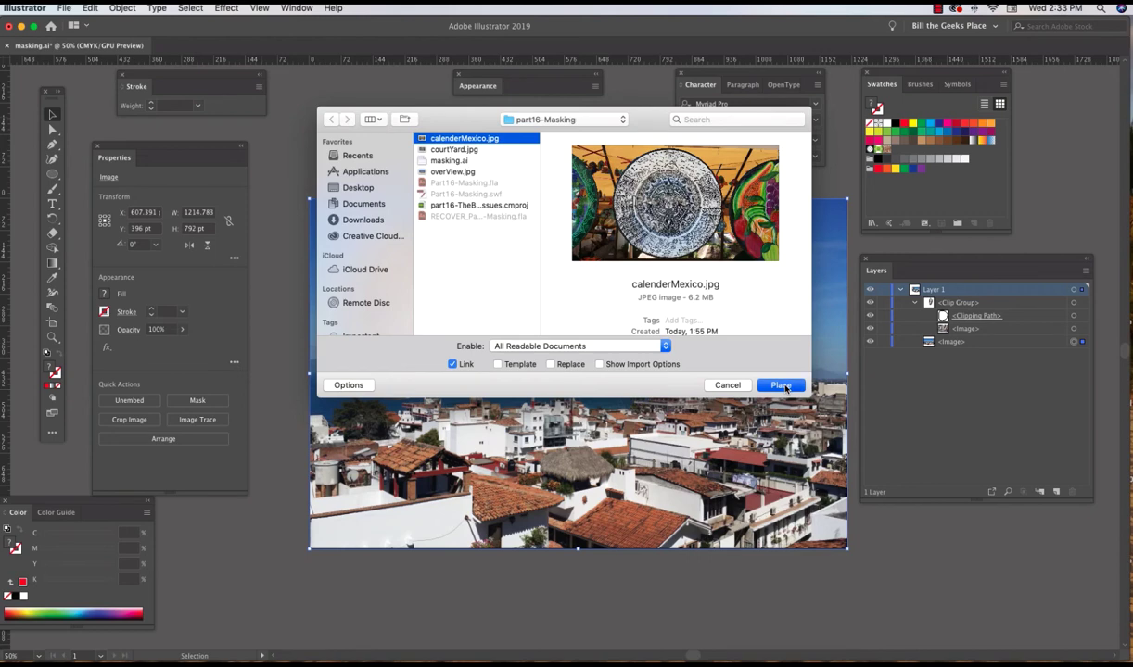
left_click(781, 385)
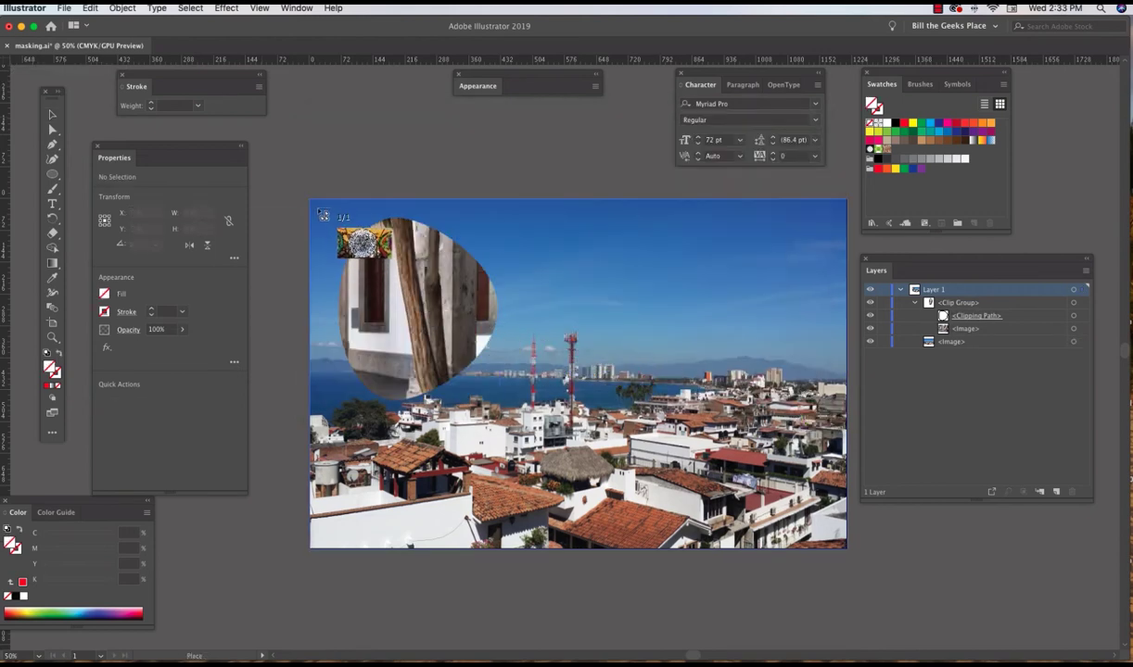
left_click(846, 555)
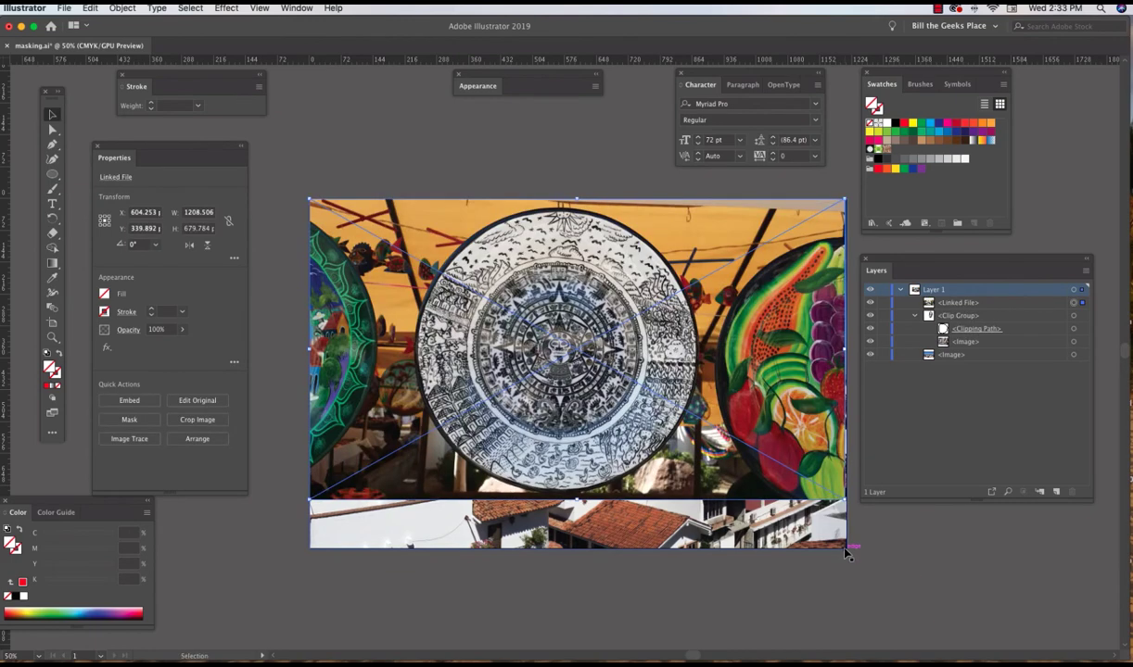
Embed the placed calenderMexico photo and switch to the Type tool.
left_click(138, 400)
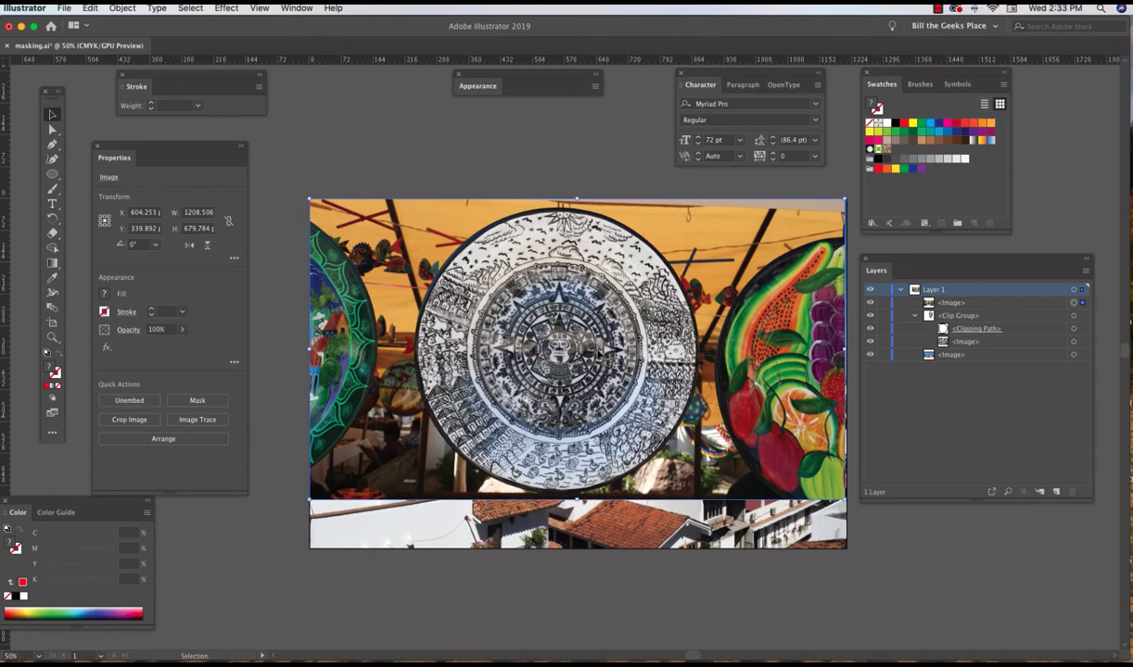
left_click(52, 204)
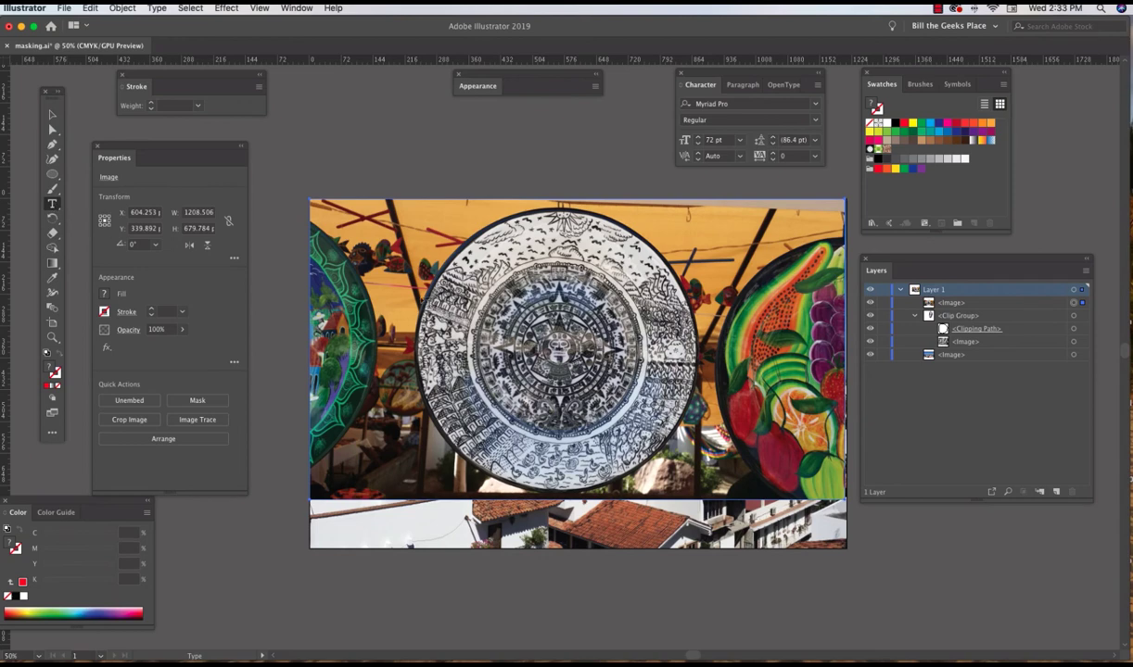
left_click_drag(681, 72, 650, 87)
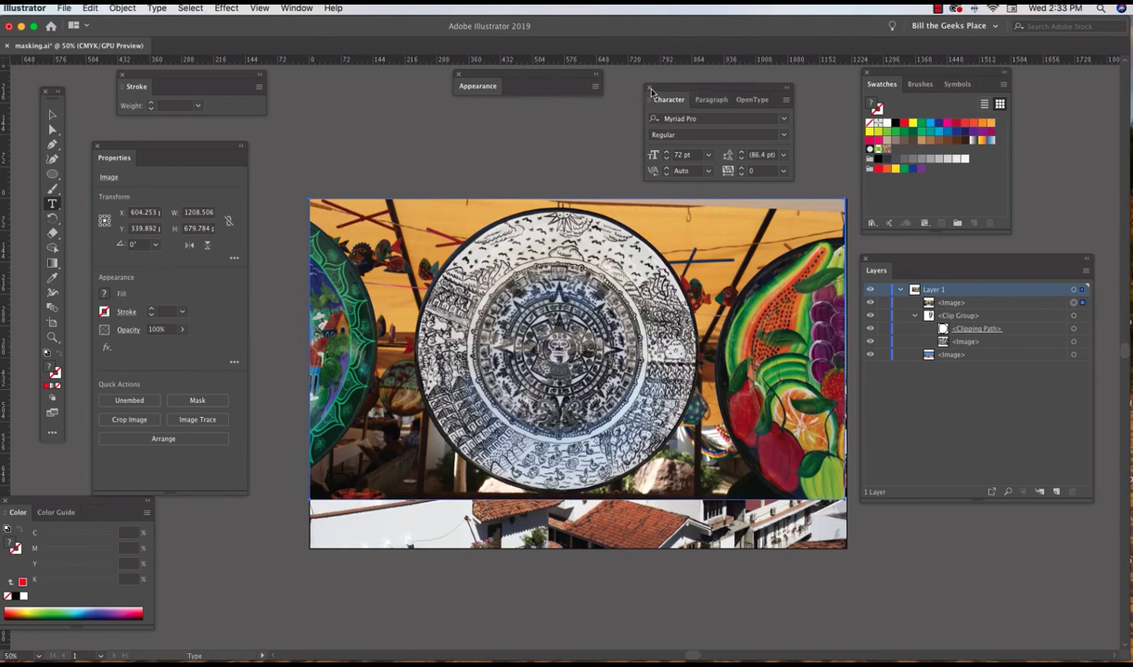
left_click(650, 88)
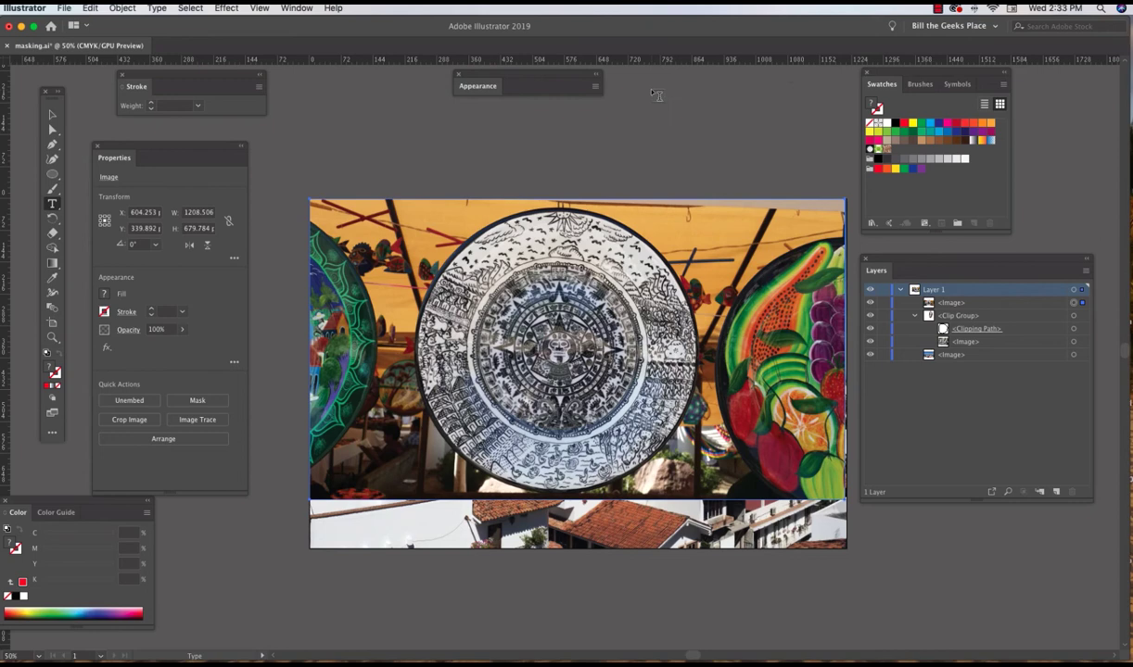
Set the type font family to Impact in the Character panel.
left_click(296, 7)
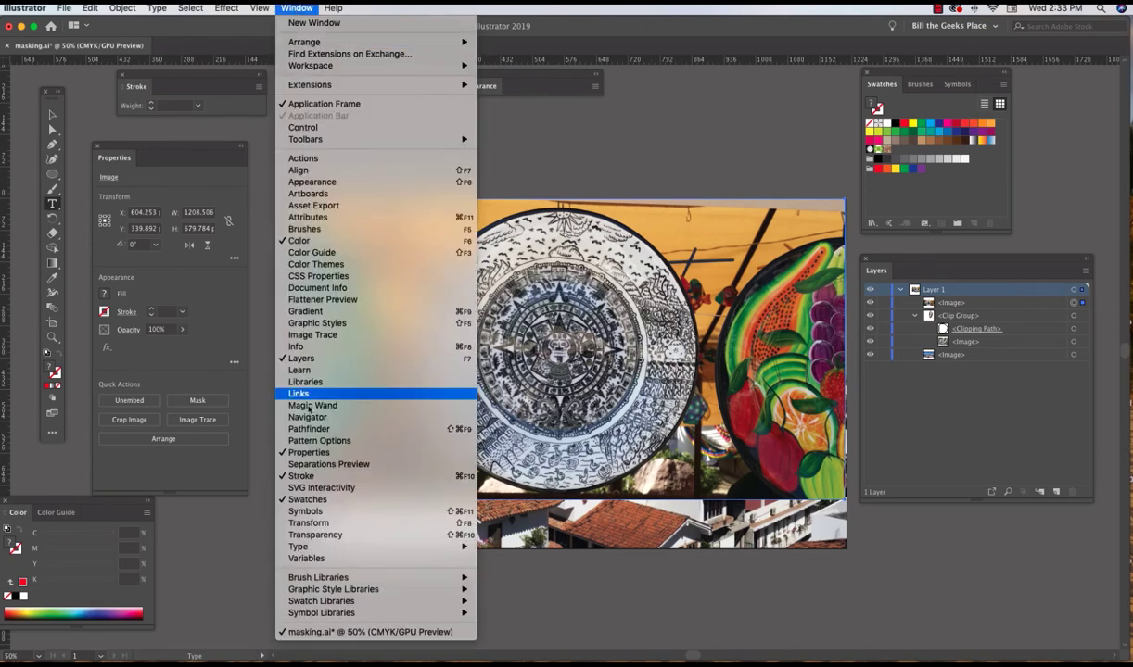
mouse_move(379, 549)
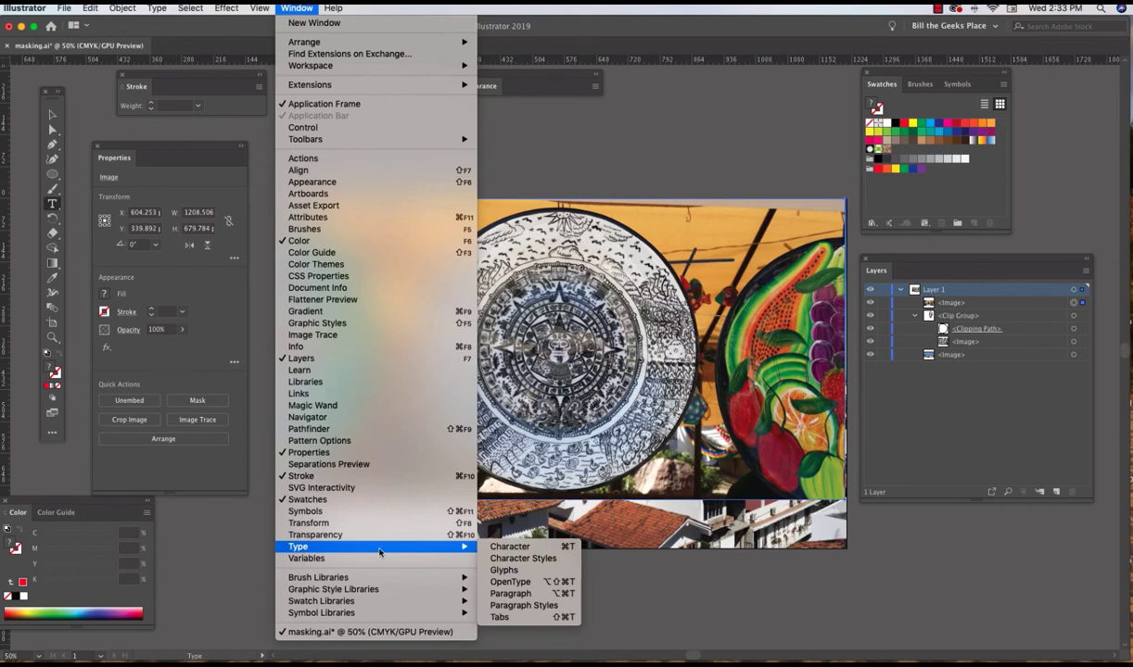
left_click(522, 548)
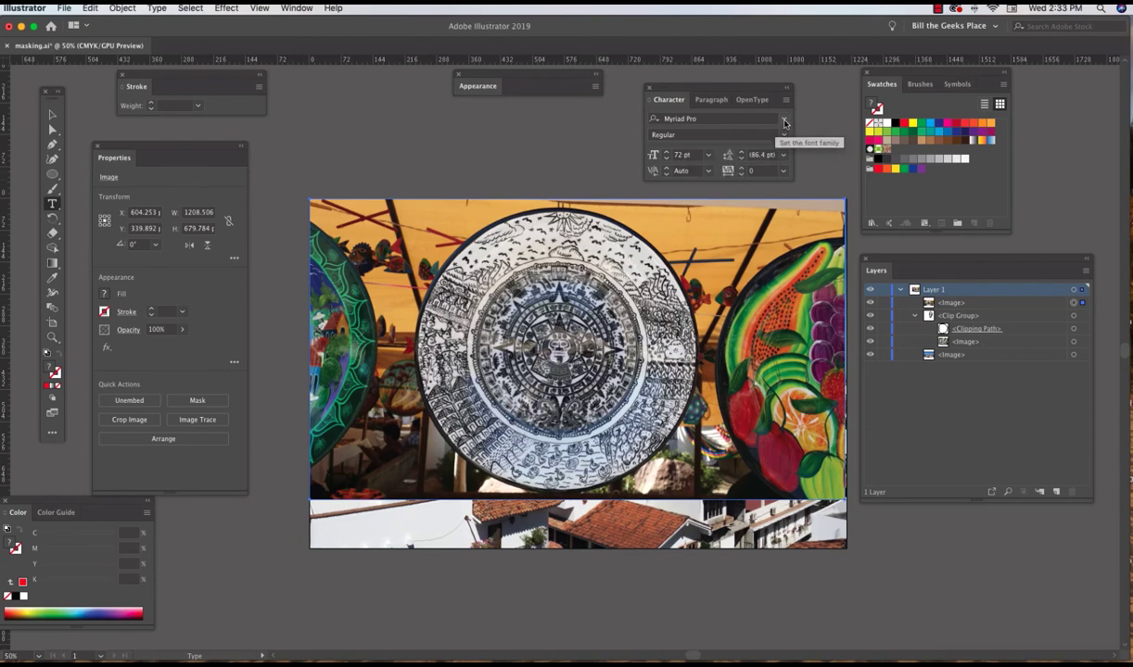
left_click(713, 119)
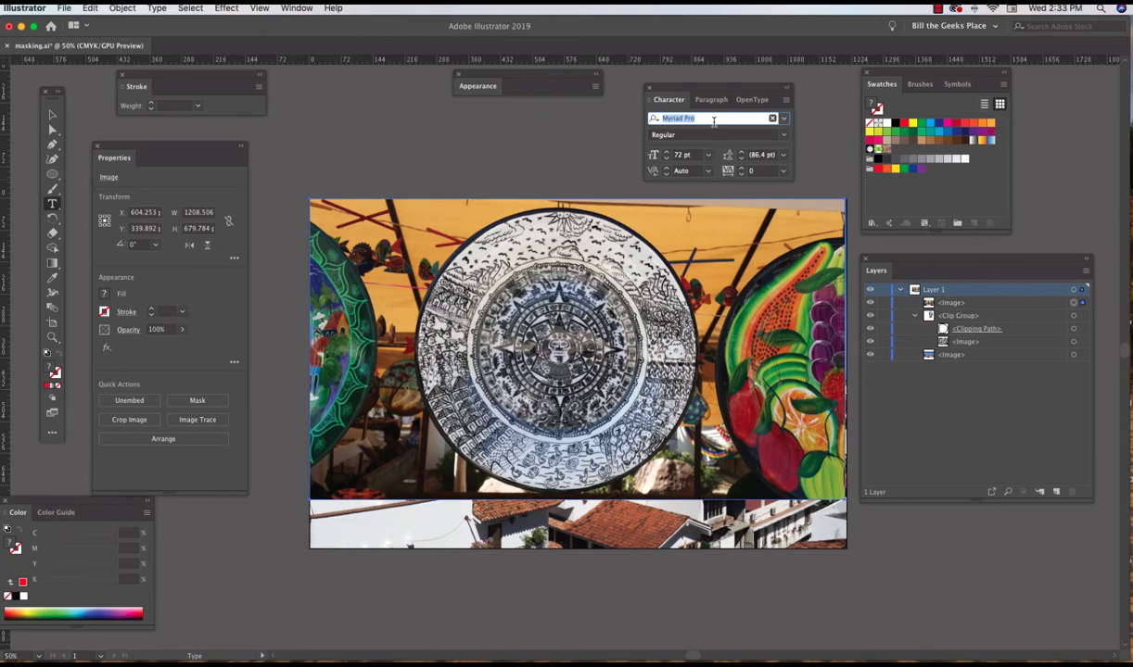
type("im")
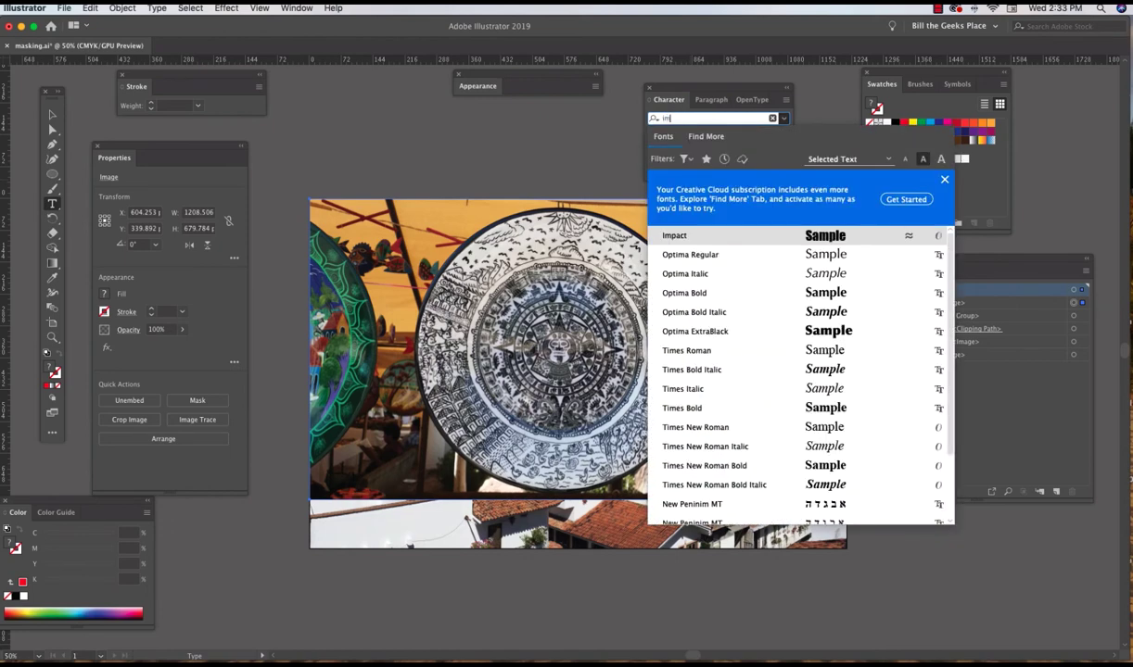
left_click(824, 238)
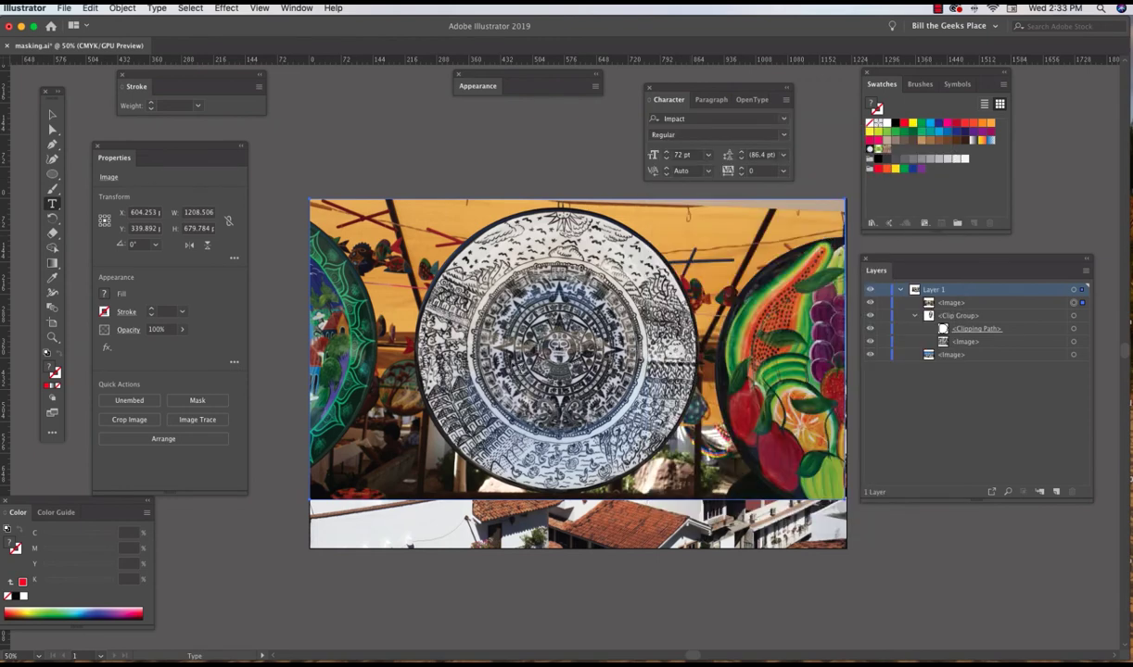
Create a MEXICO text object on the plate and enlarge it.
left_click(454, 356)
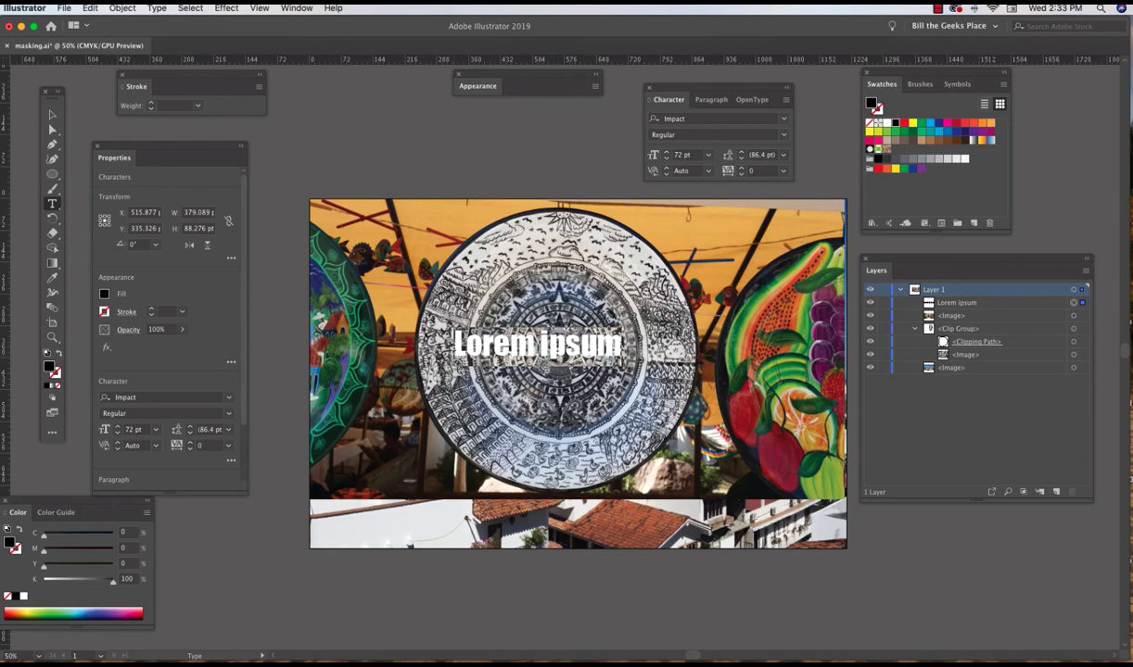
type("M")
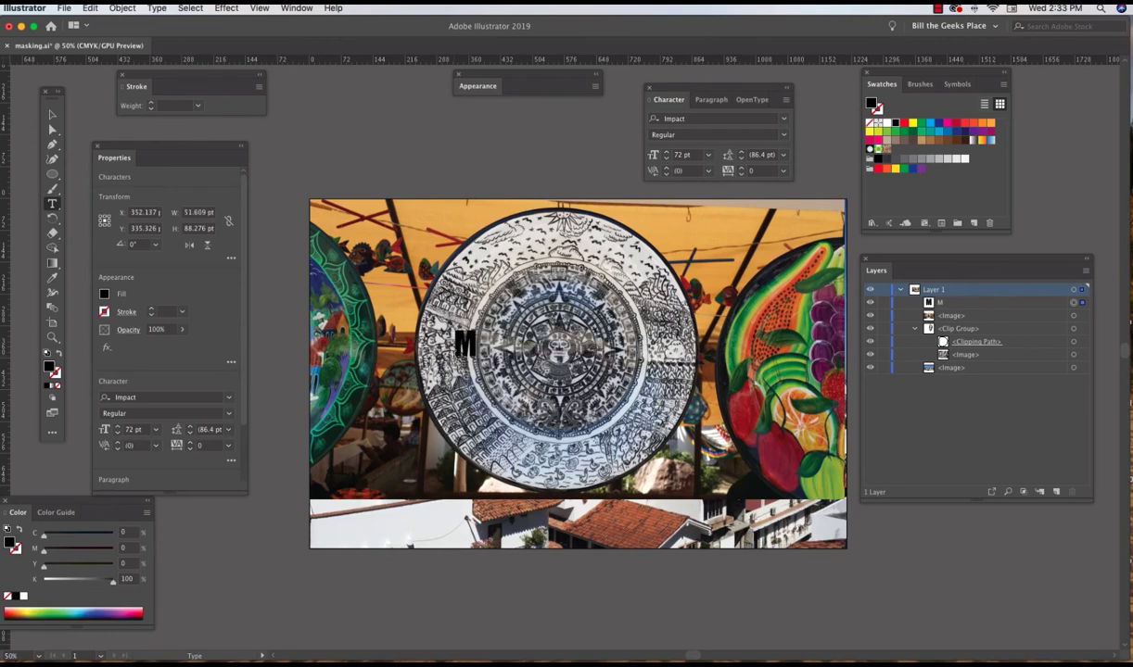
type("EXICO")
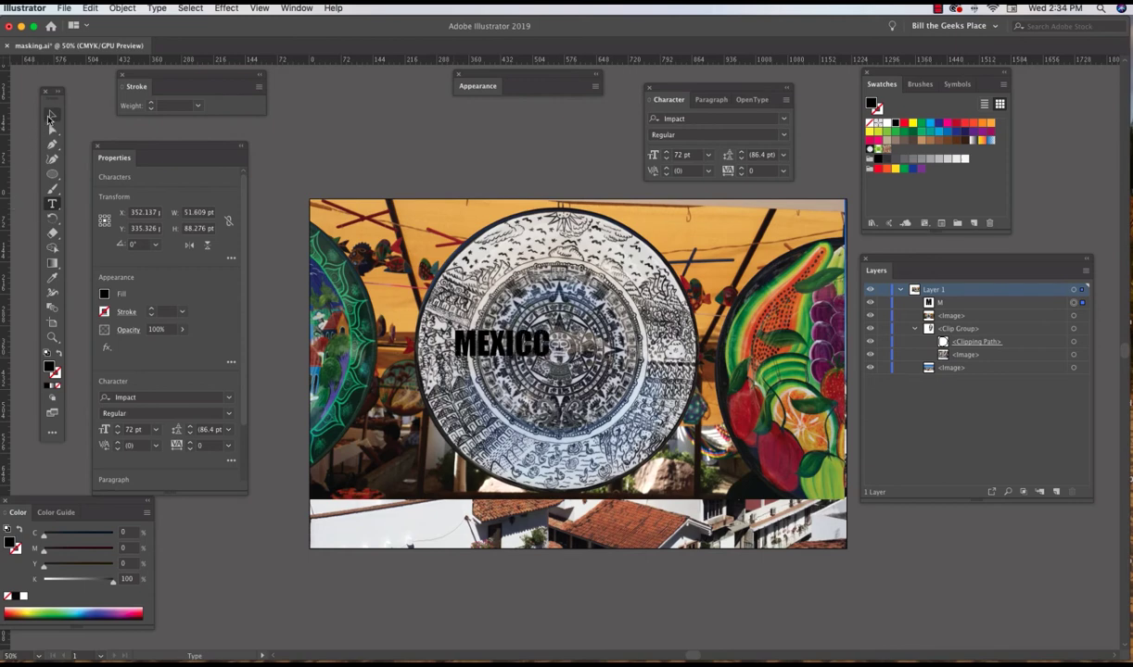
left_click(52, 115)
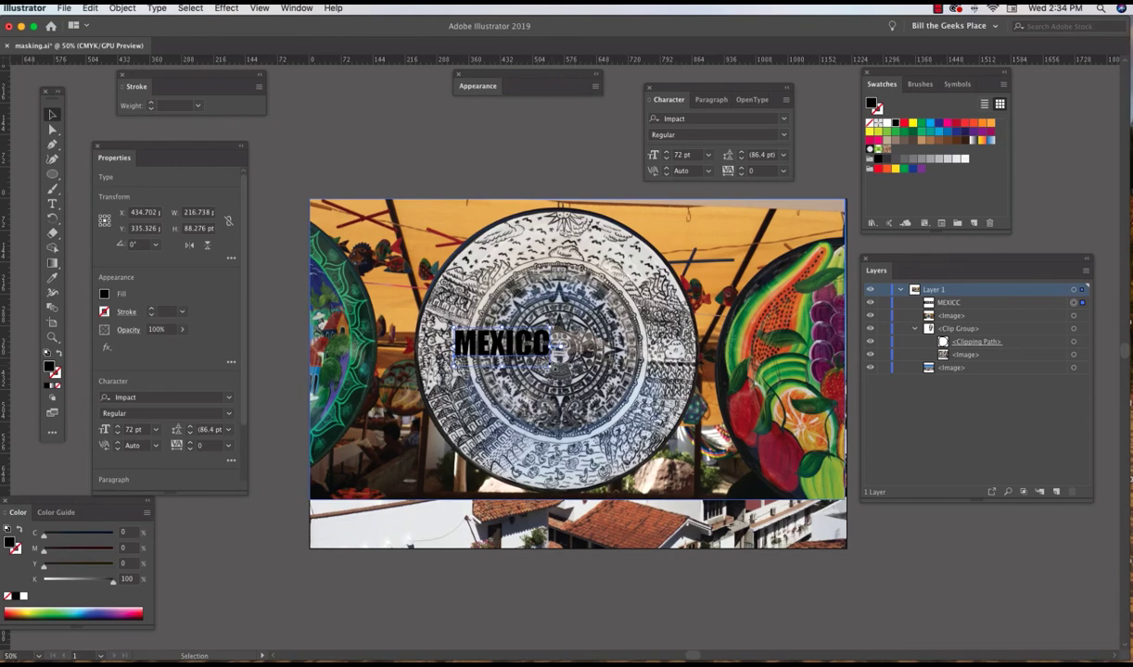
left_click_drag(553, 364, 695, 463)
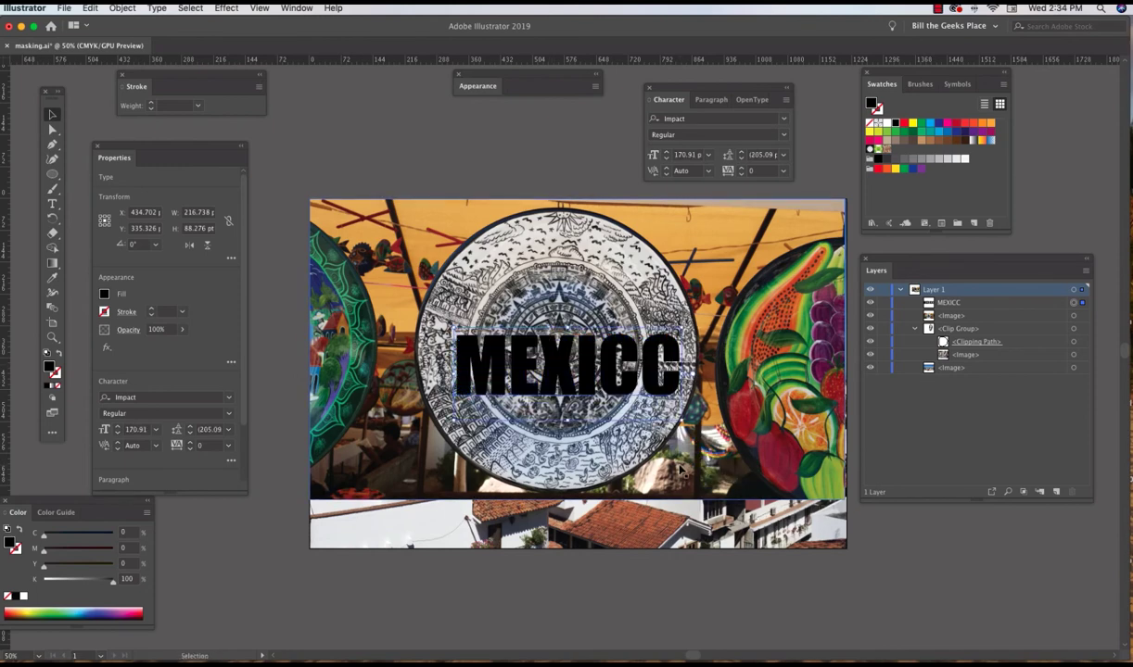
Correct the misspelled final letters so the text reads MEXICO.
left_click(52, 203)
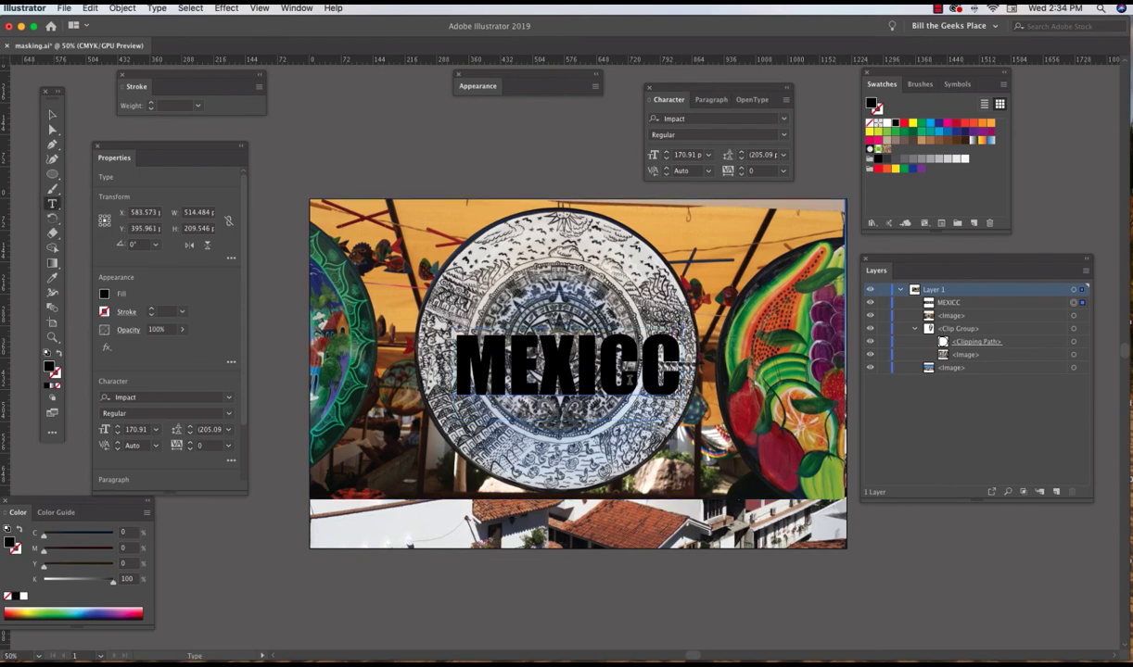
left_click_drag(683, 370, 612, 373)
type("CO")
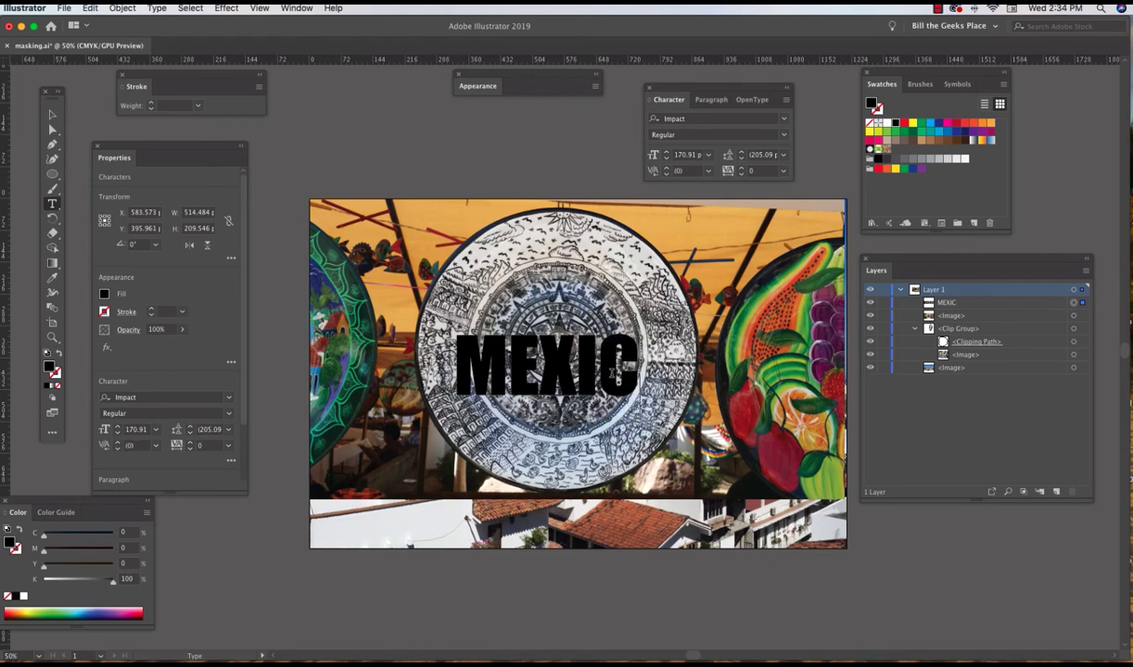
scroll(611, 369, "right", 1)
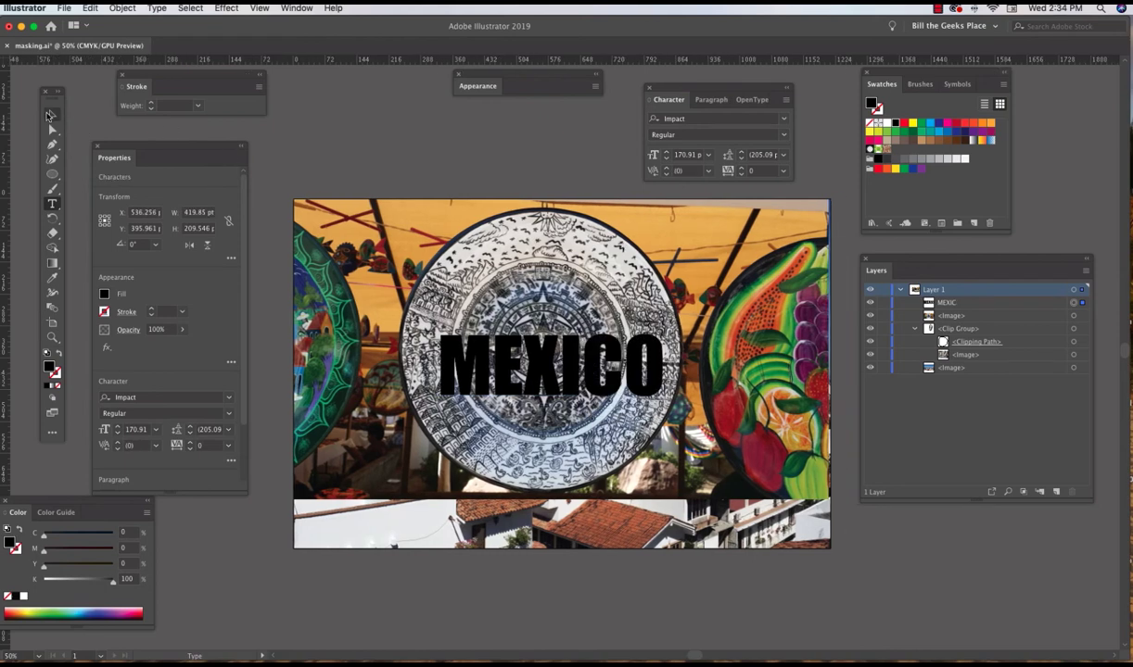
left_click(52, 114)
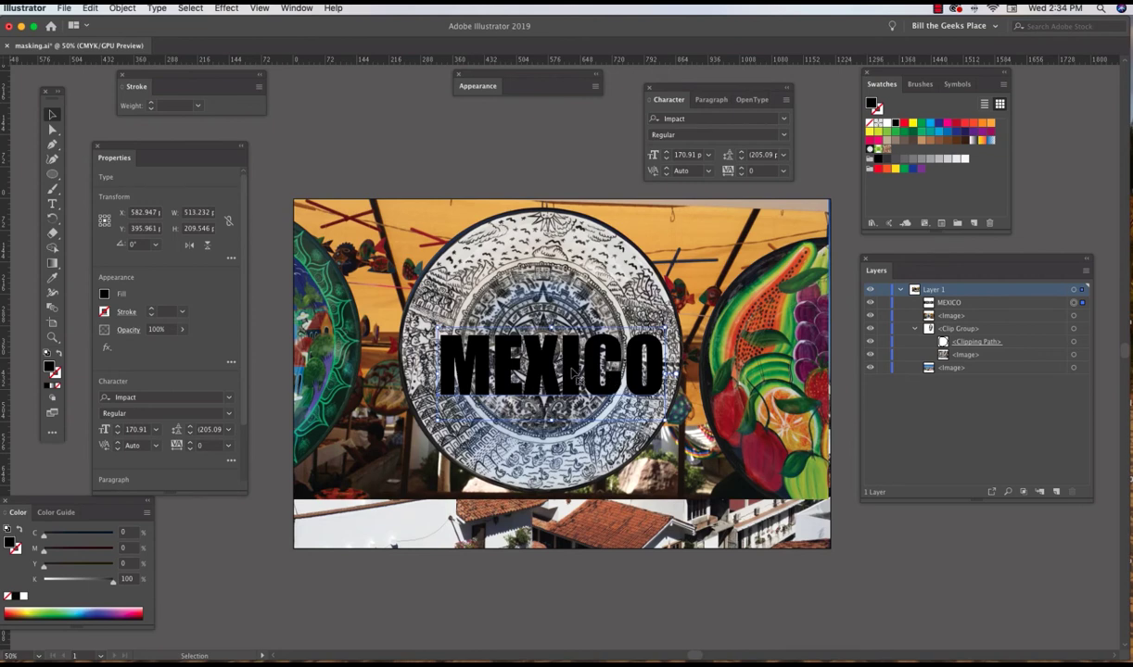
Move and scale MEXICO larger across the middle of the plate.
left_click_drag(564, 369, 535, 336)
left_click_drag(638, 389, 686, 429)
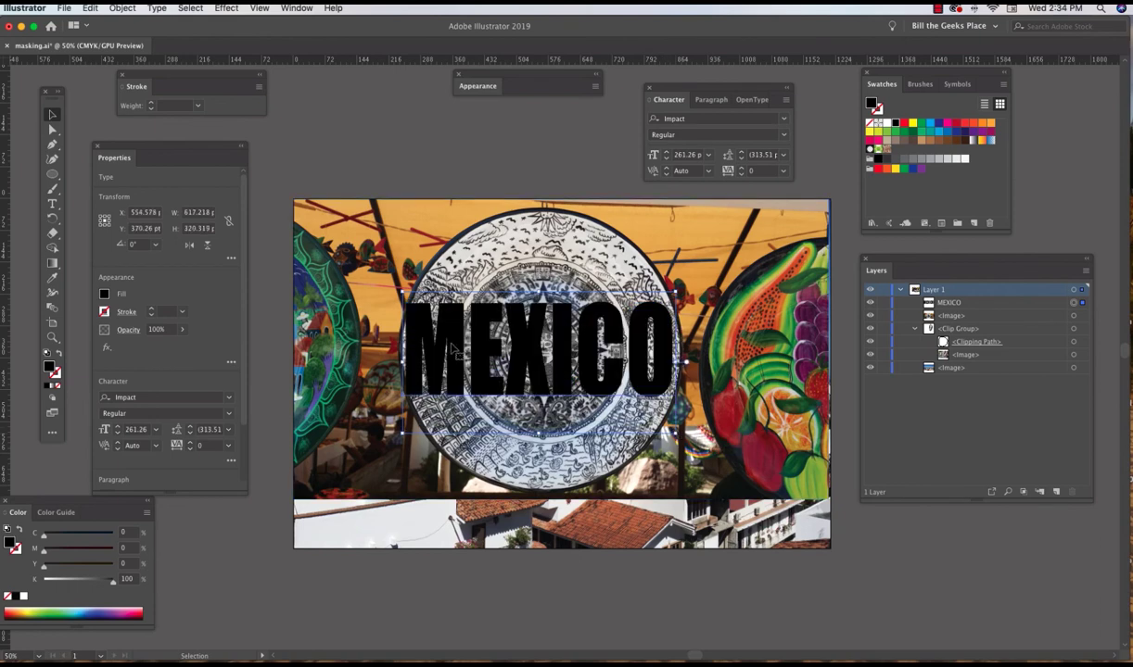
left_click_drag(451, 348, 456, 354)
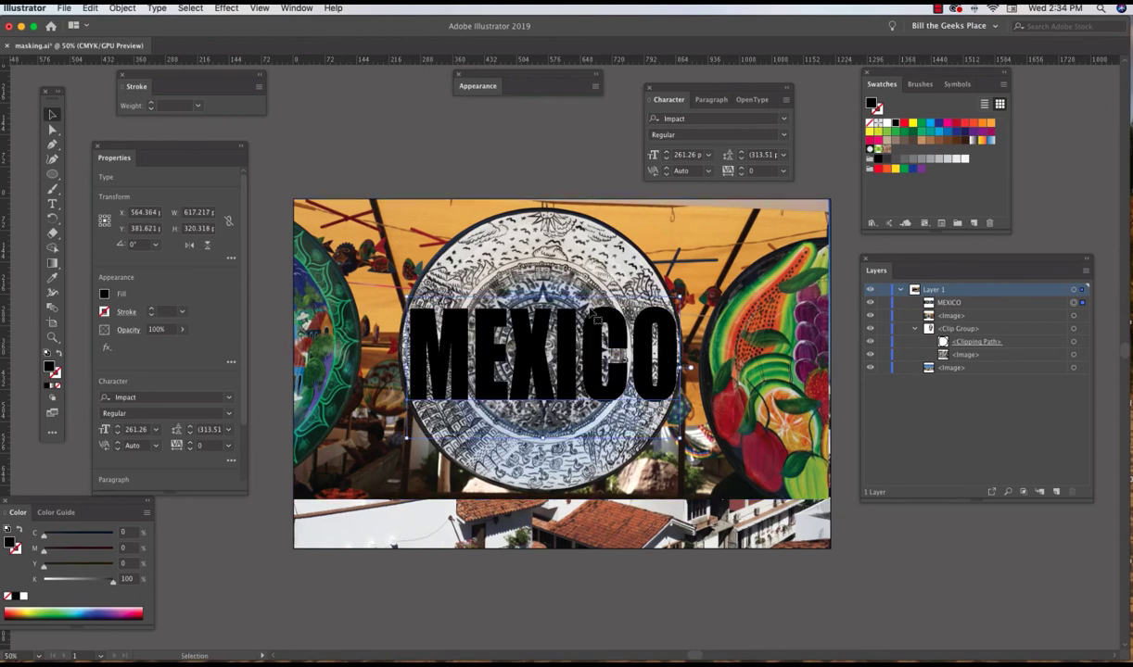
Lock the coastal city background photo, then select the MEXICO text together with the plate photo.
left_click(547, 252, "shift")
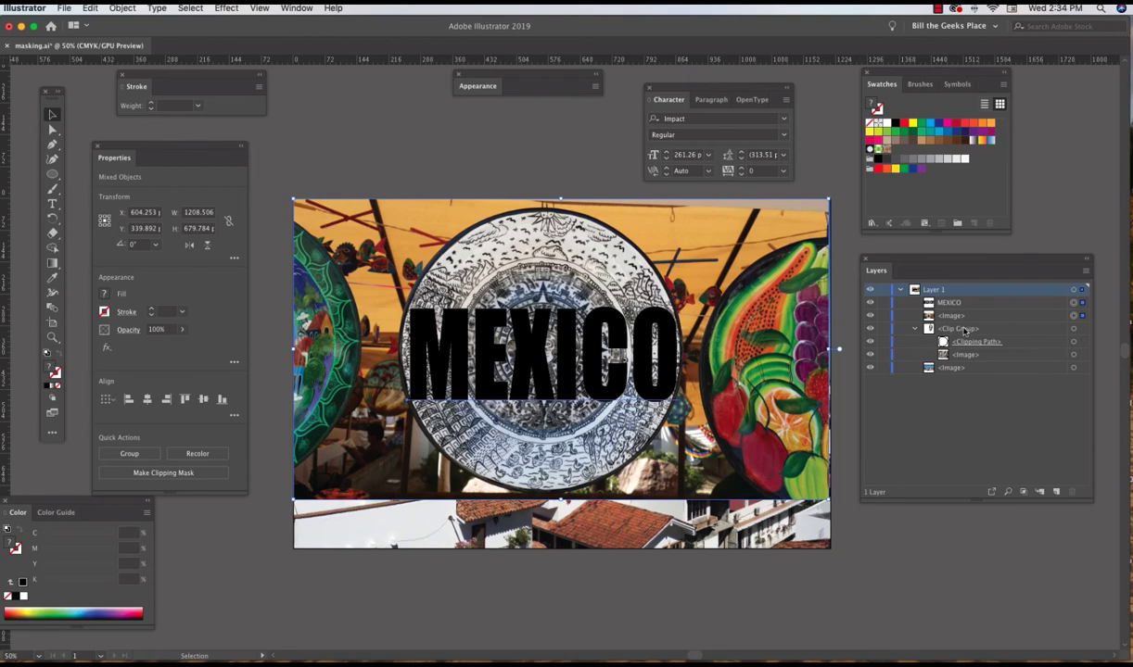
left_click(882, 369)
left_click(509, 158)
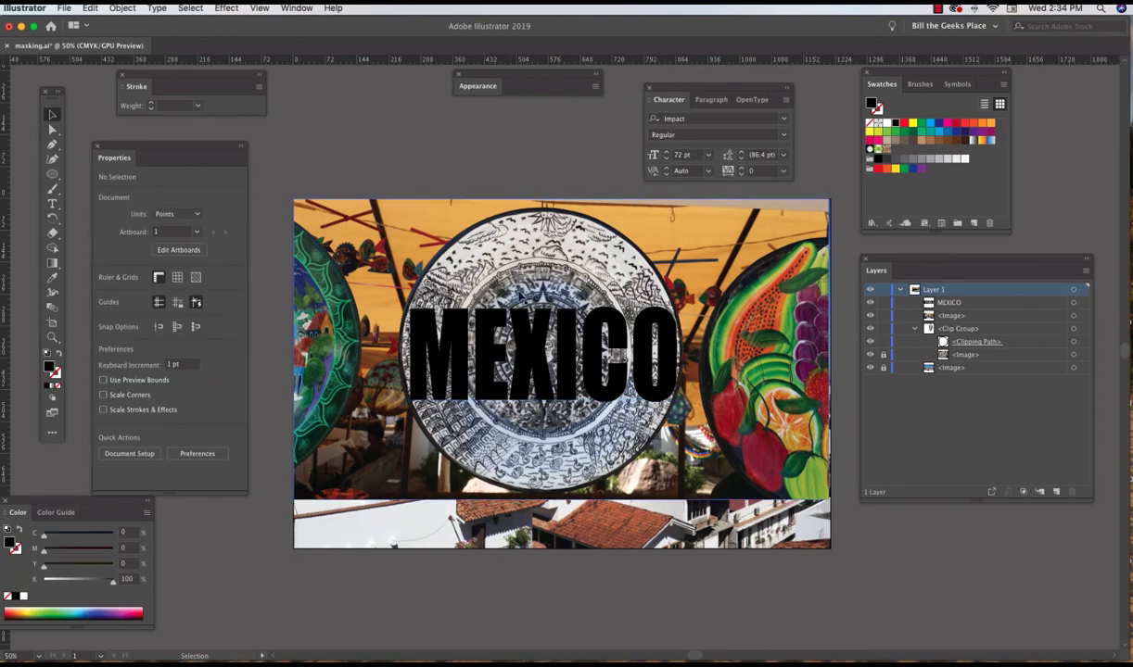
left_click(535, 352)
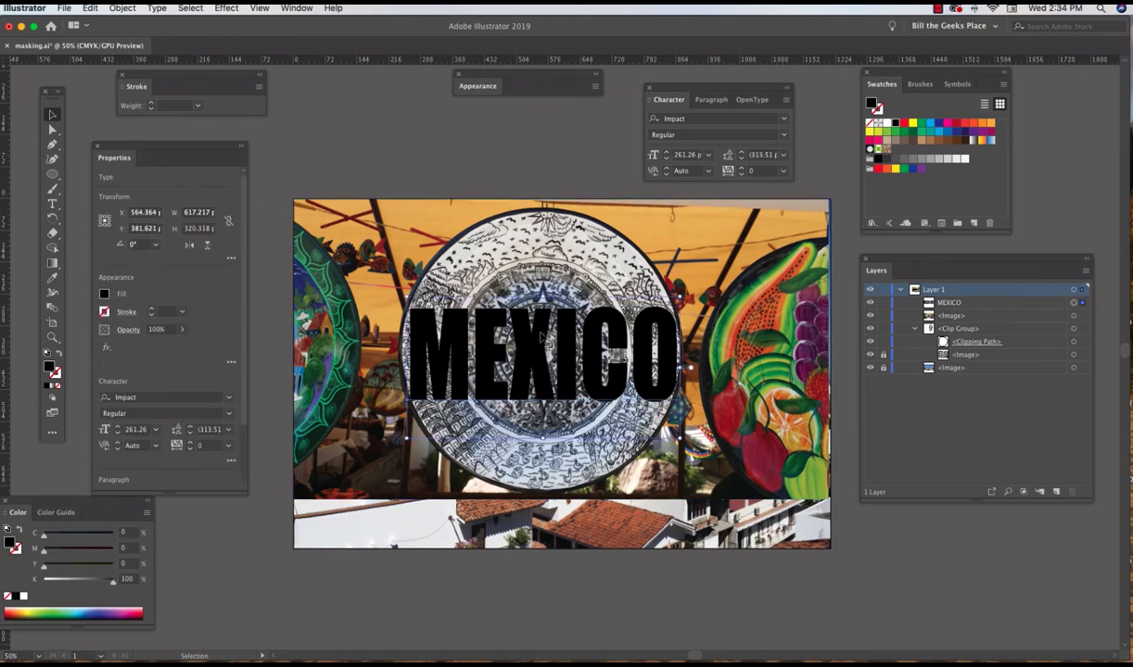
left_click(547, 259, "shift")
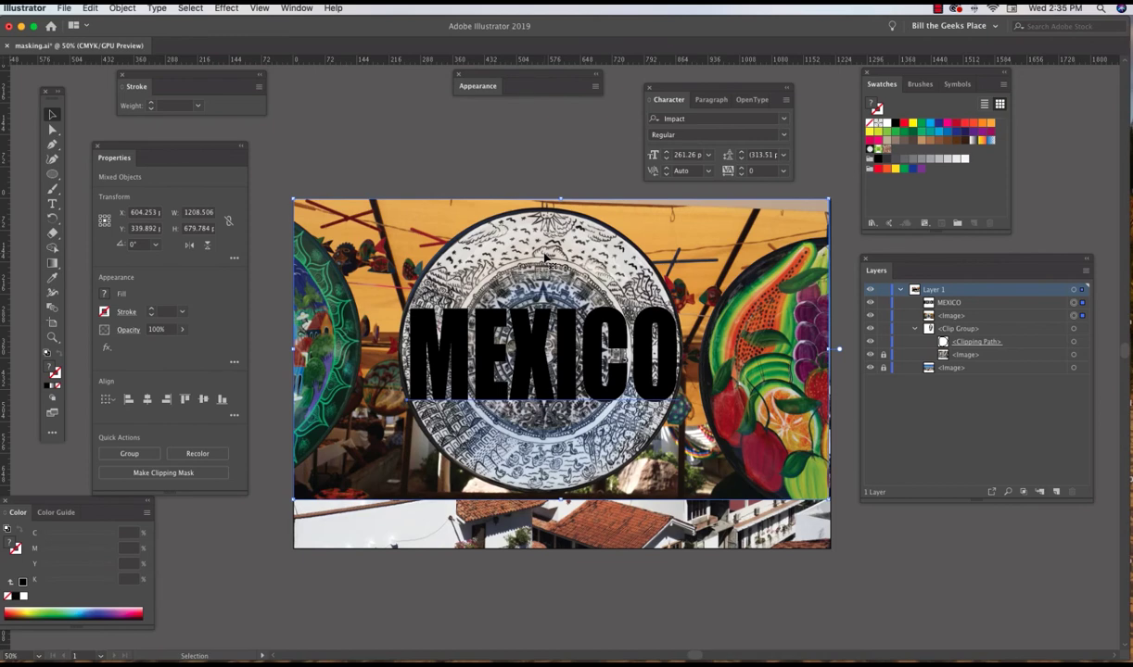
Clip the plate photo into MEXICO and drag the clip group toward the lower right.
left_click(164, 474)
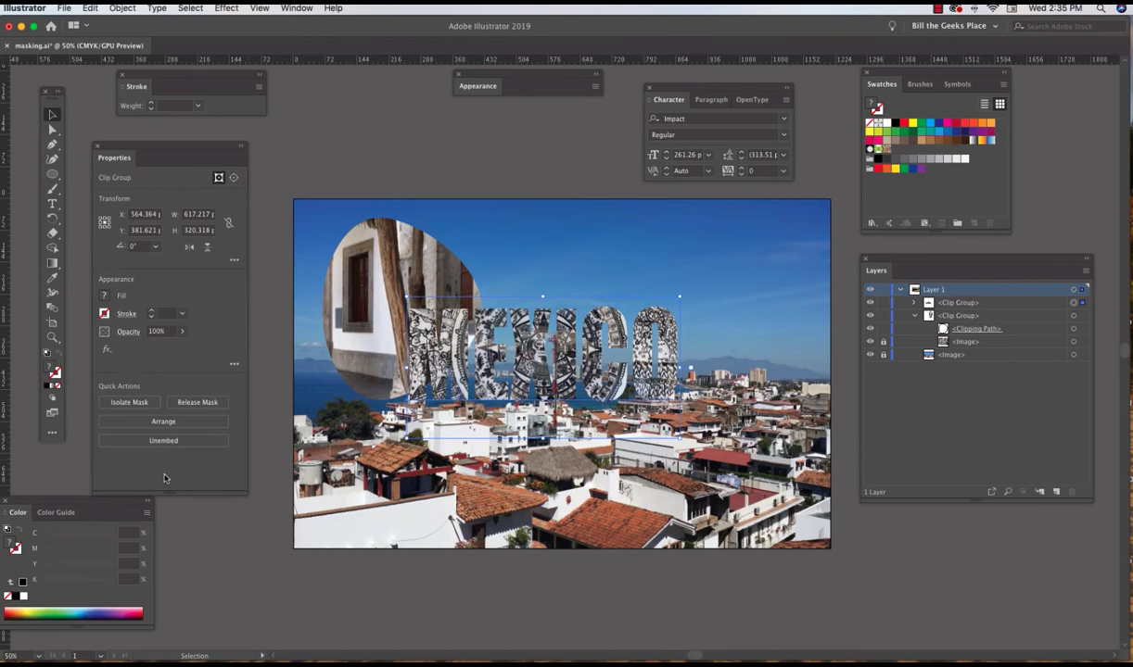
left_click_drag(567, 352, 661, 277)
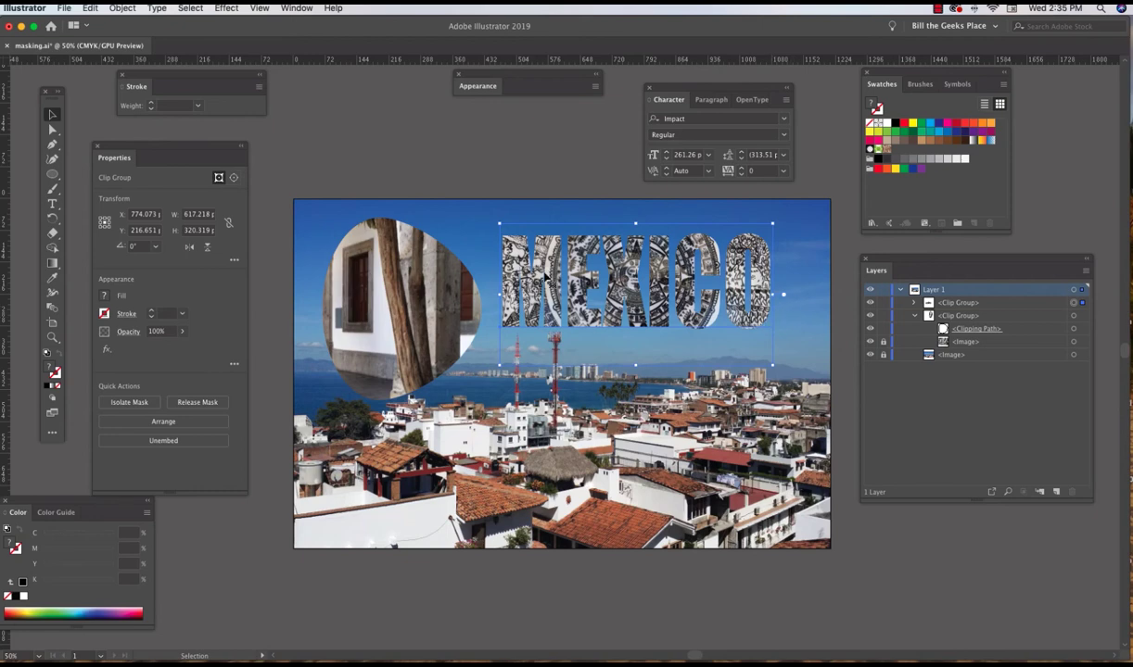
left_click_drag(686, 283, 691, 498)
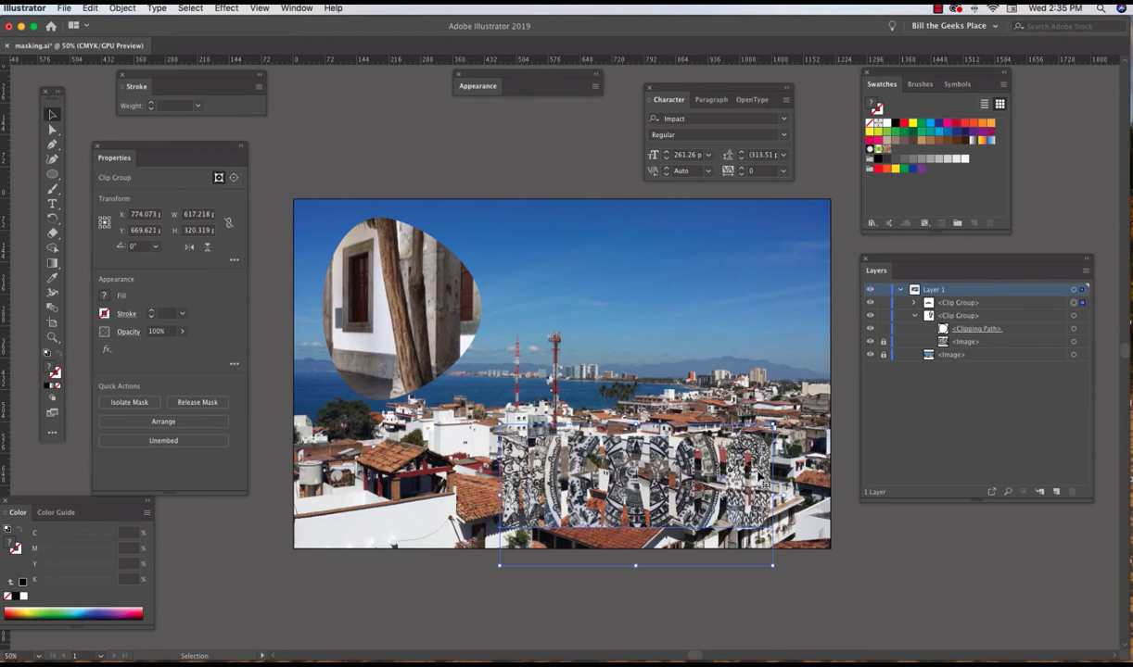
left_click_drag(674, 439, 711, 450)
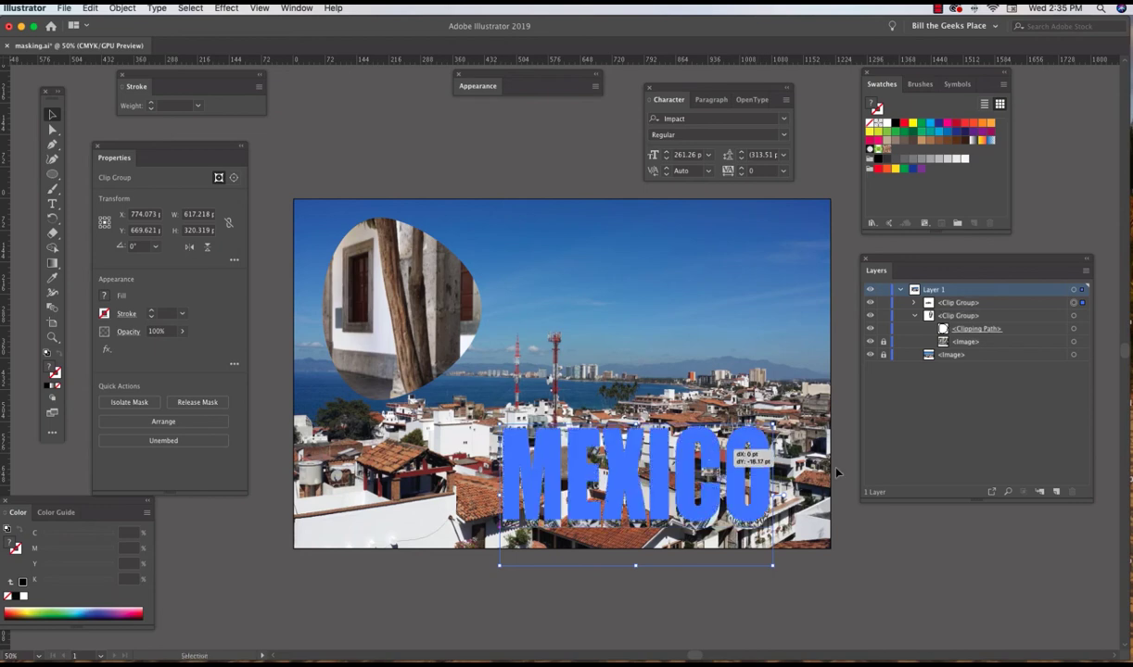
left_click(1002, 305)
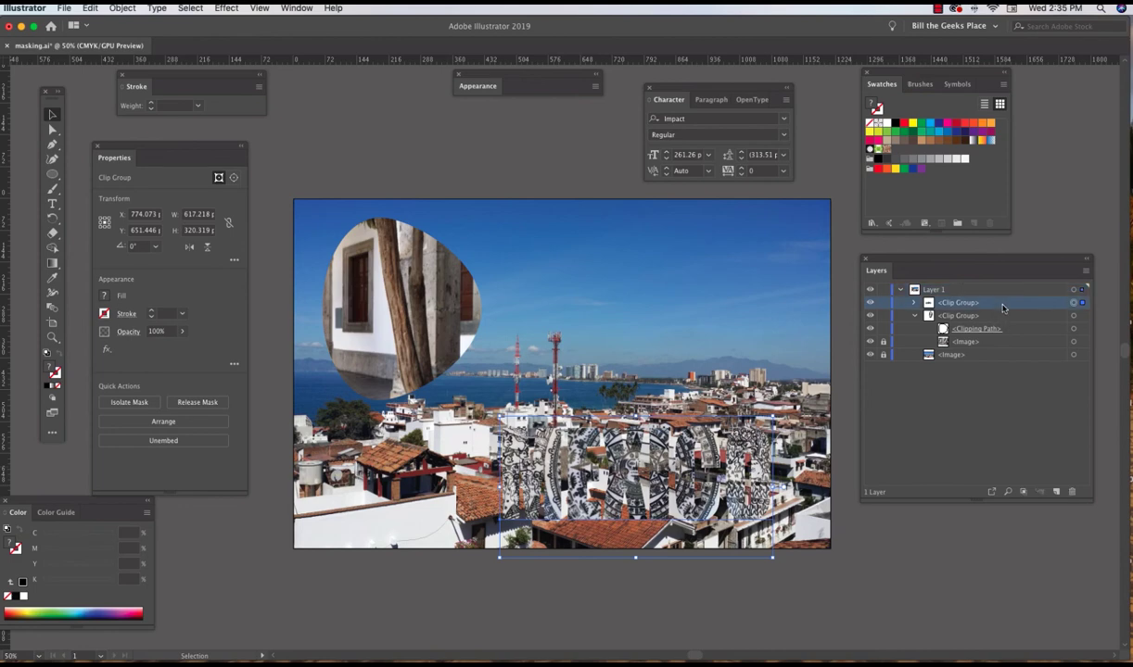
On a new layer, draw a black 1287.609 × 255.844 pt band beneath the MEXICO clip group.
left_click(1056, 492)
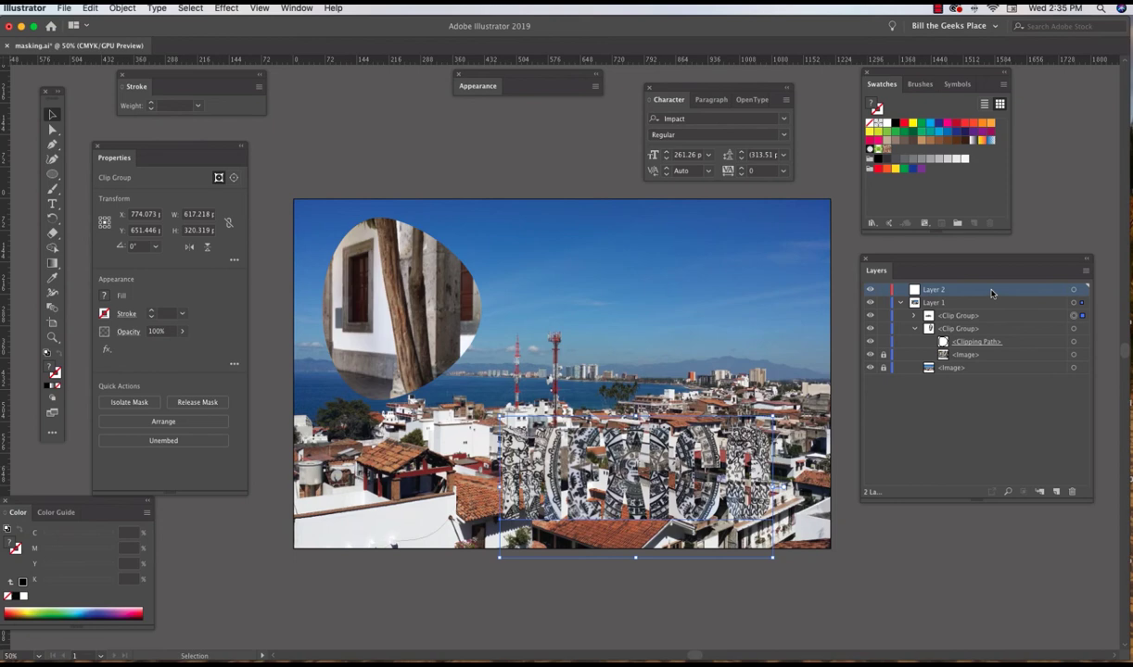
left_click_drag(991, 293, 994, 325)
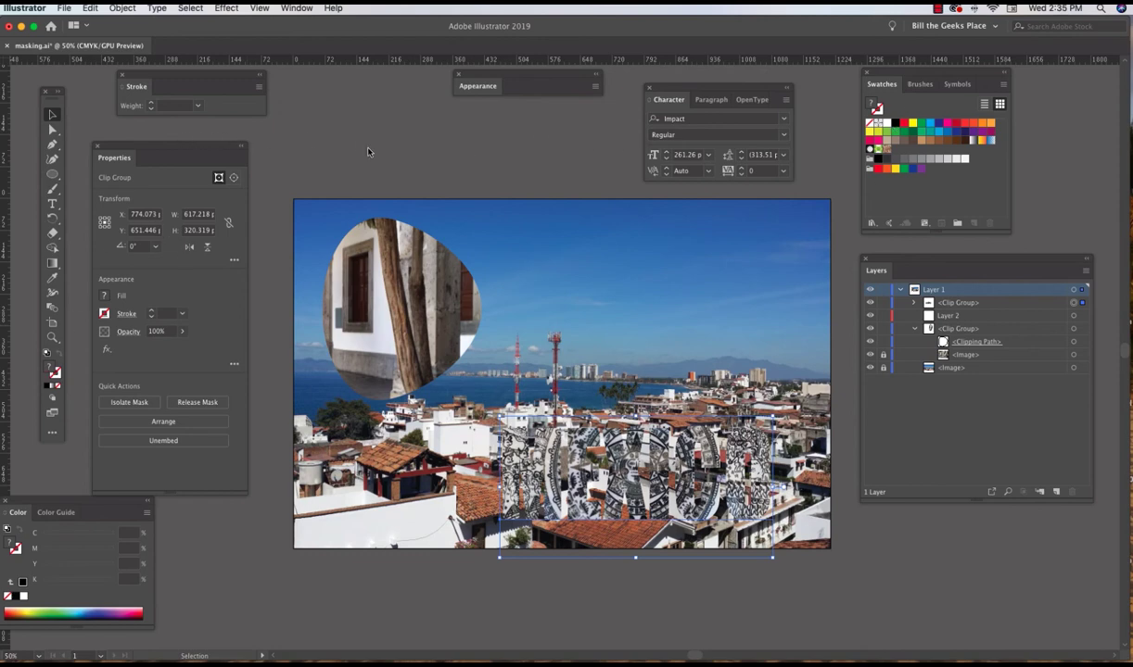
left_click(896, 124)
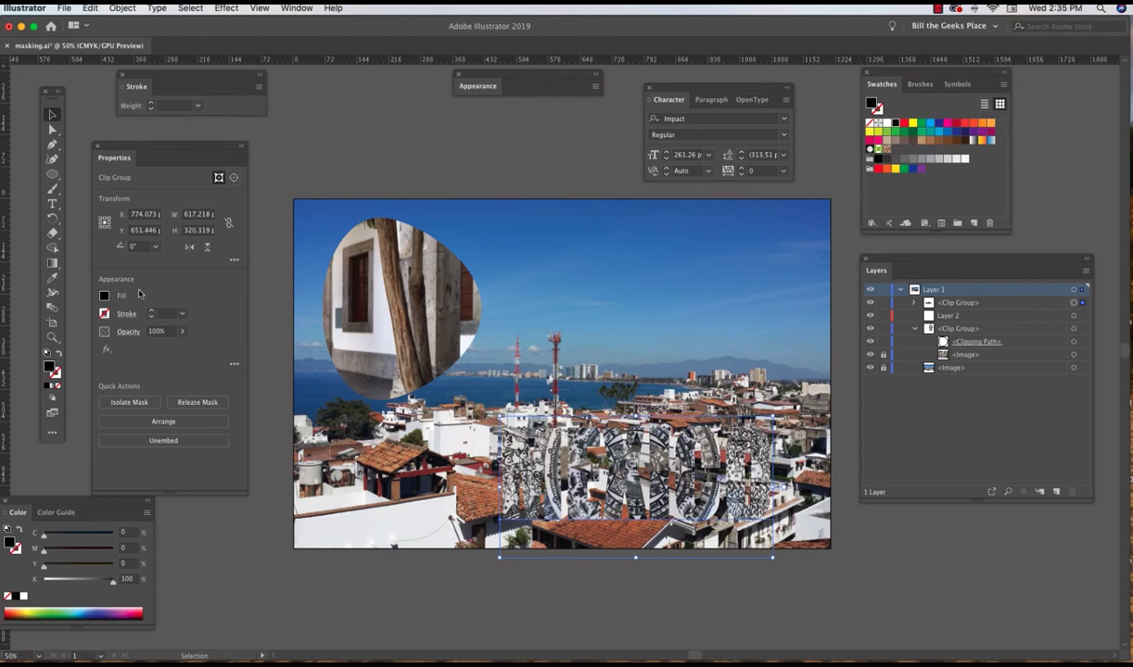
left_click_drag(52, 173, 104, 166)
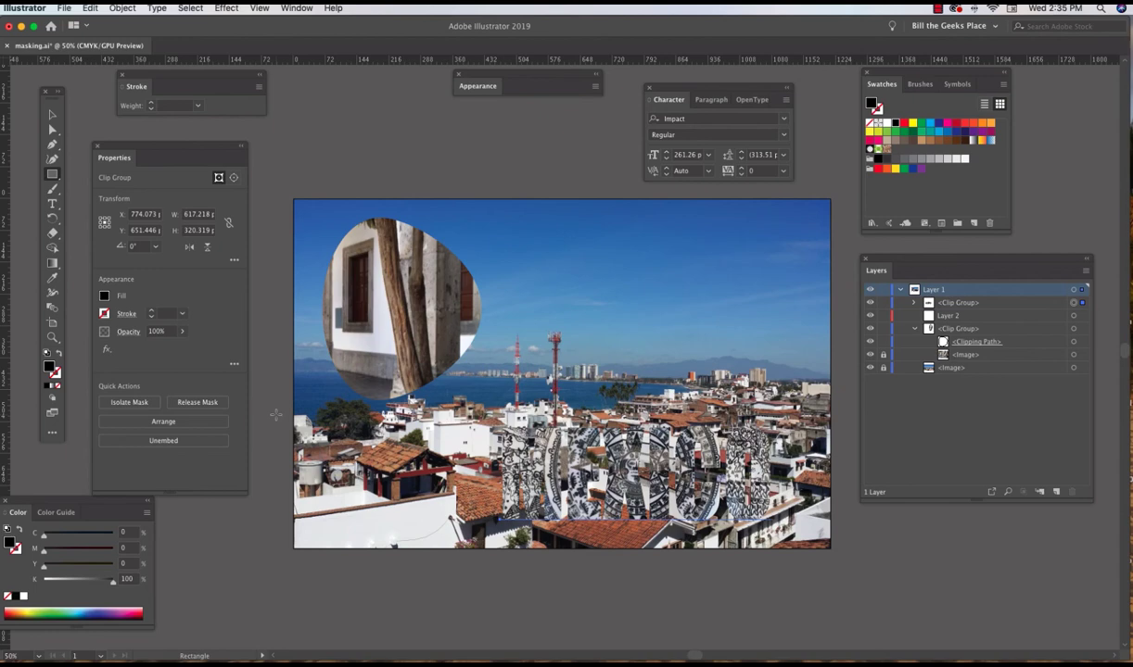
left_click_drag(275, 414, 847, 528)
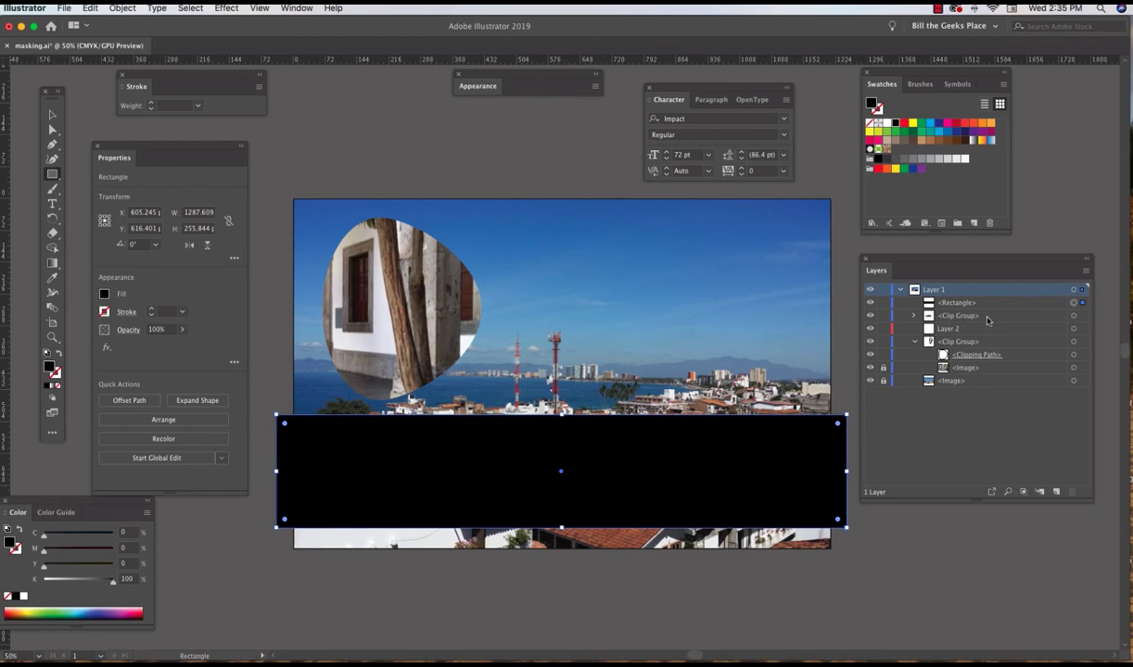
left_click_drag(959, 320, 957, 302)
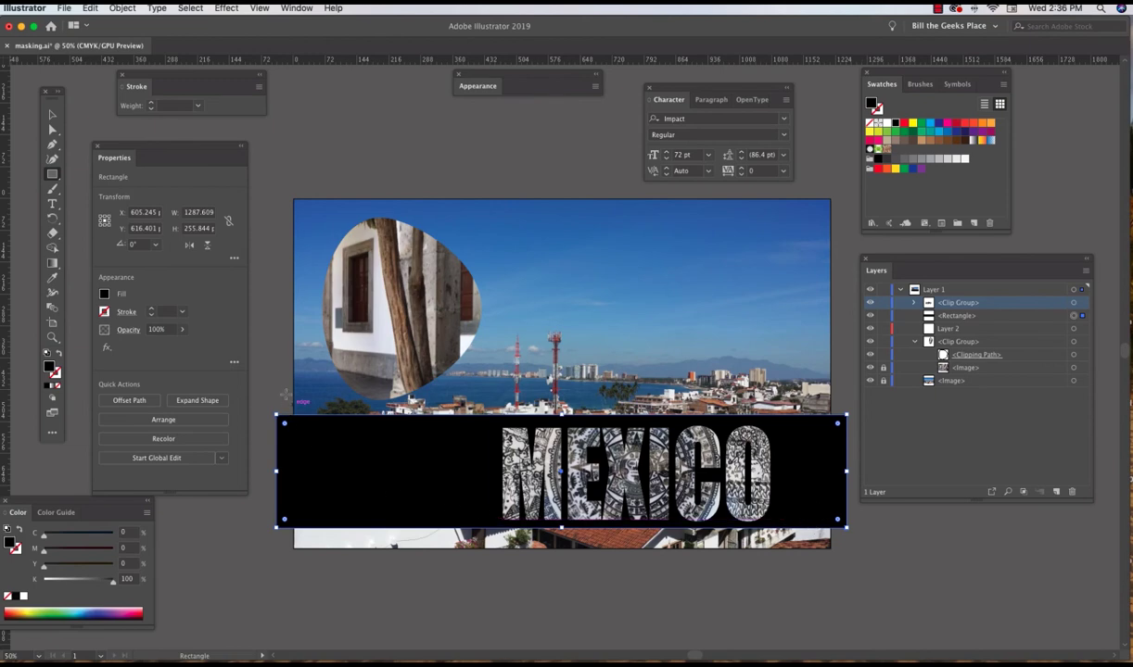
left_click(53, 116)
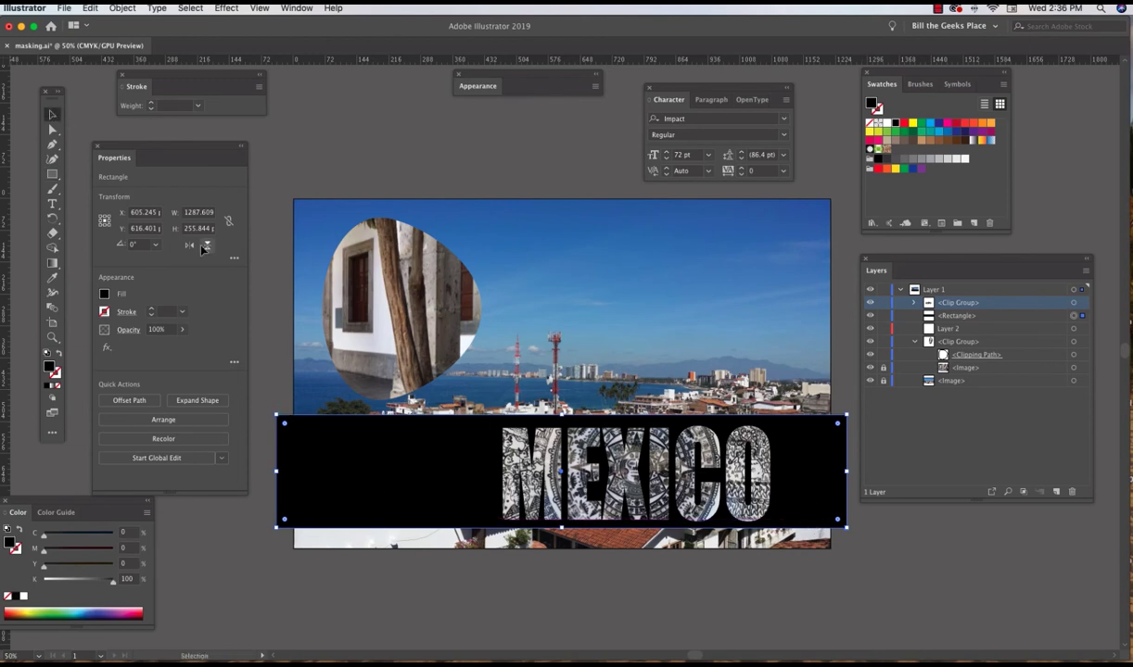
left_click(251, 368)
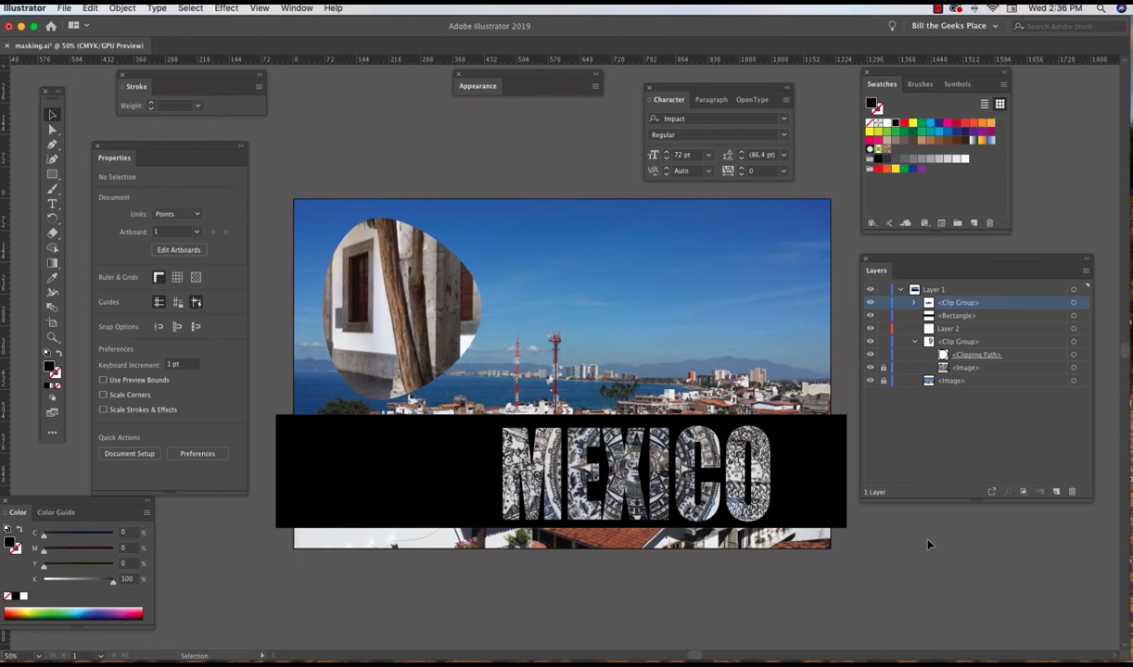
In Photoshop, unlock the Background layer and delete the white area beside the face.
mouse_move(707, 654)
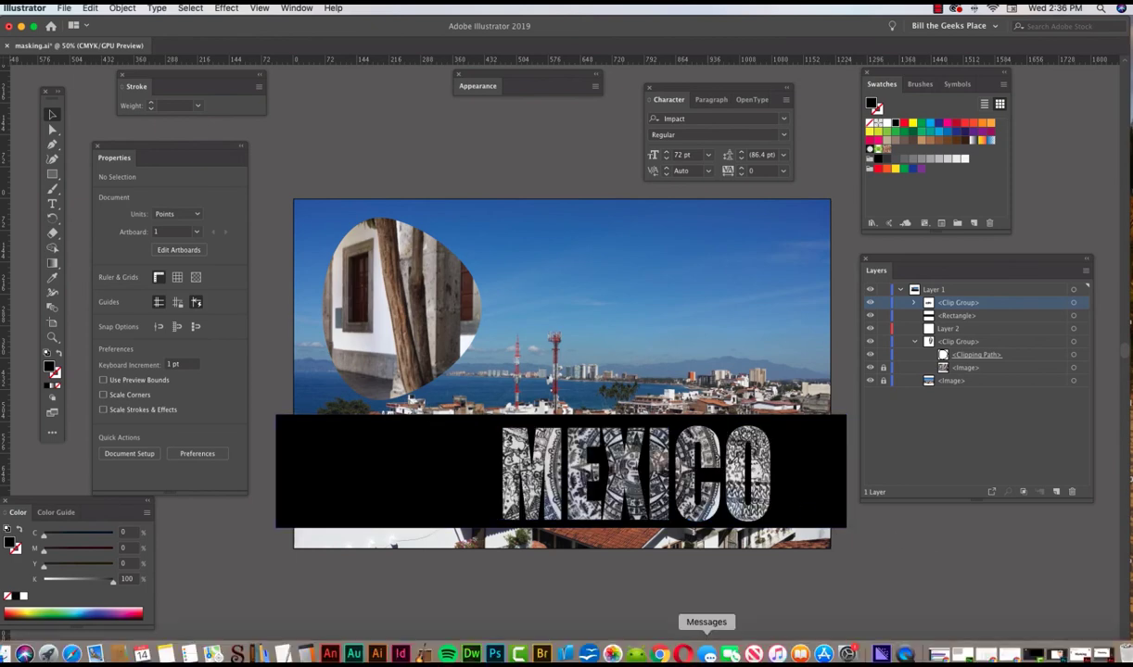
left_click(495, 655)
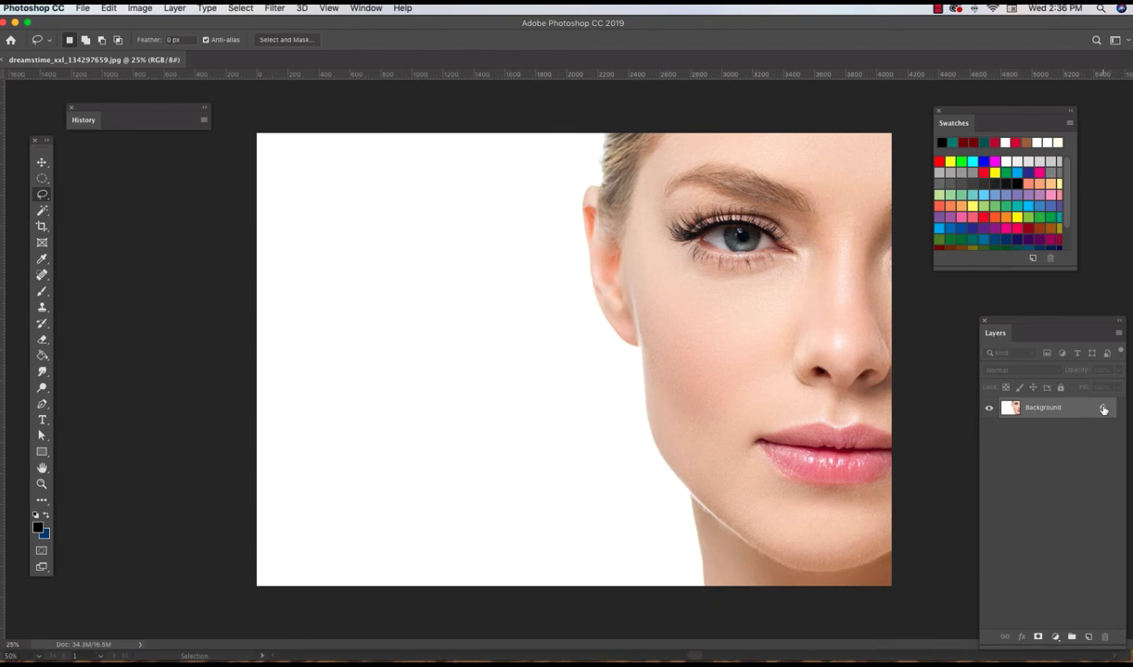
left_click(1102, 409)
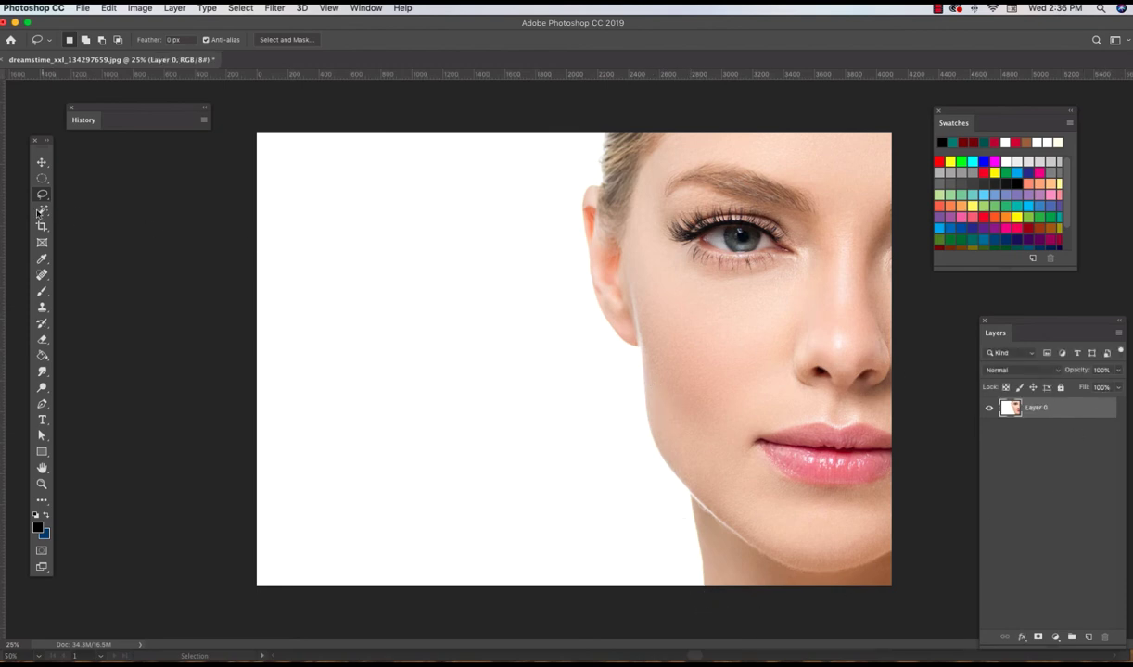
left_click(41, 210)
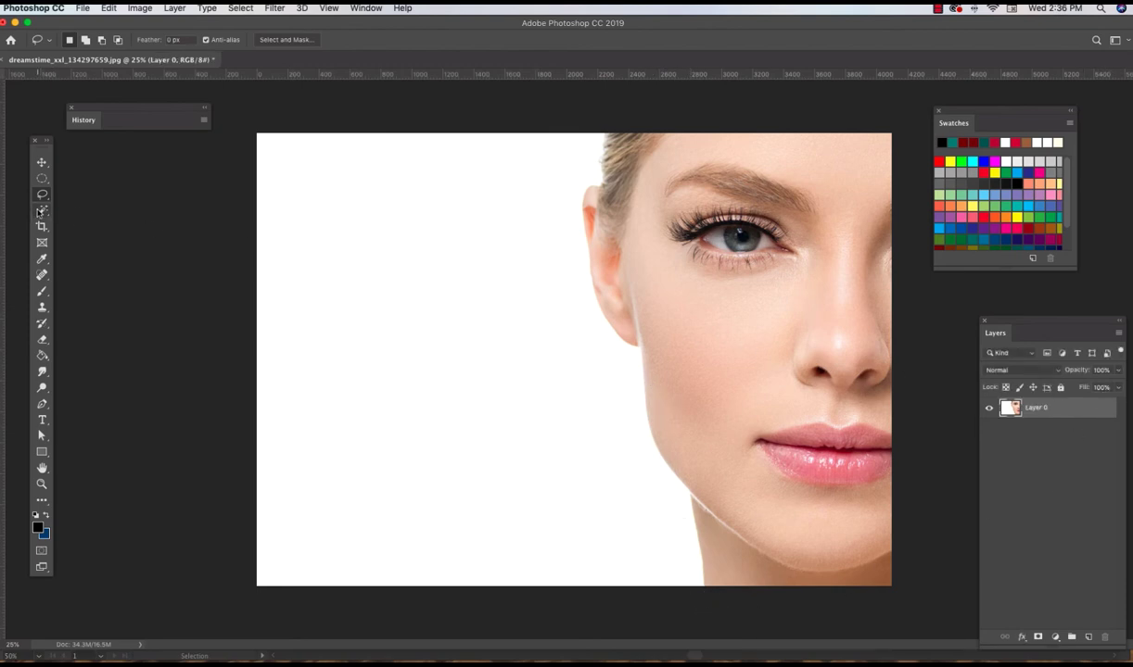
left_click(359, 296)
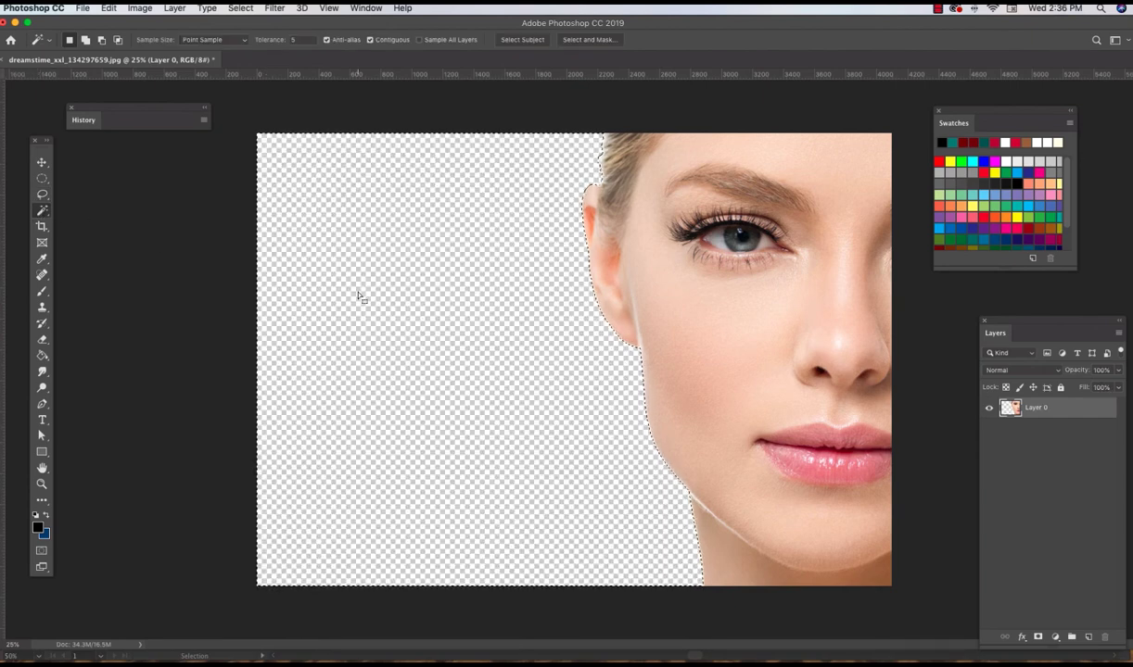
key("Delete")
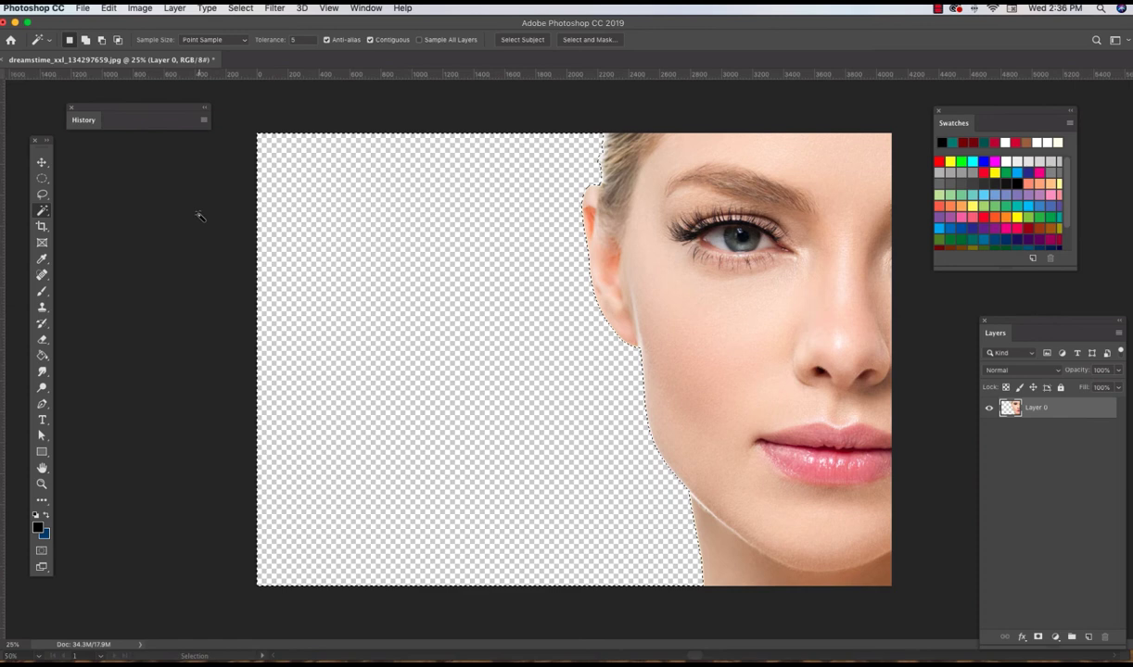
key("super+d")
Open the Save for Web (Legacy) export settings, then dismiss them.
left_click(82, 8)
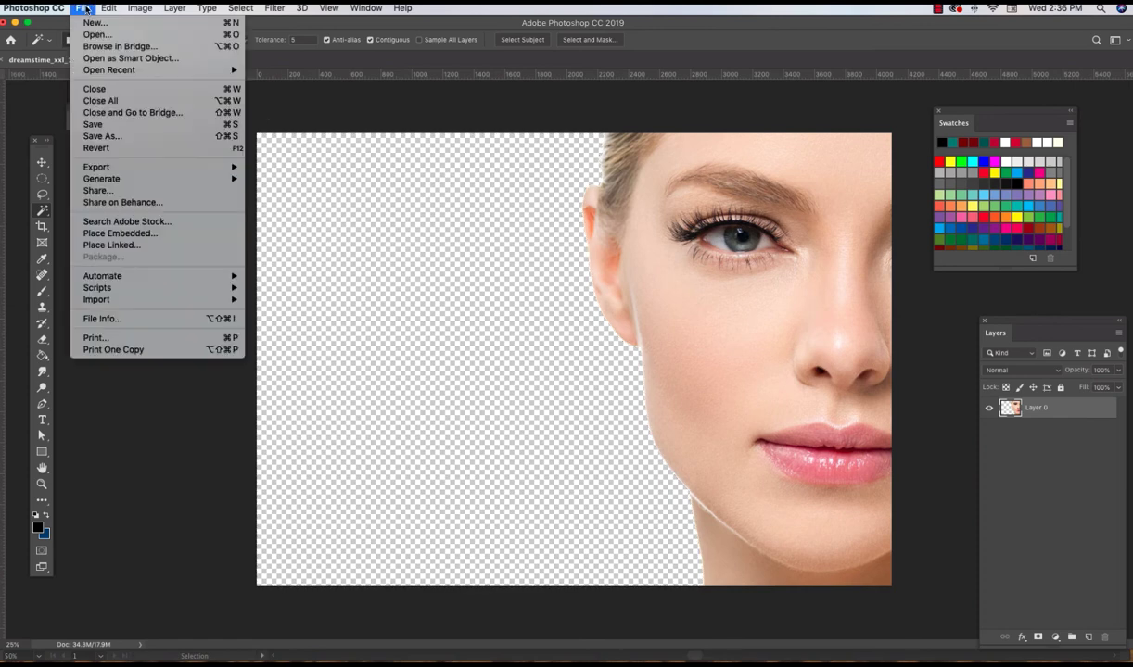
mouse_move(97, 168)
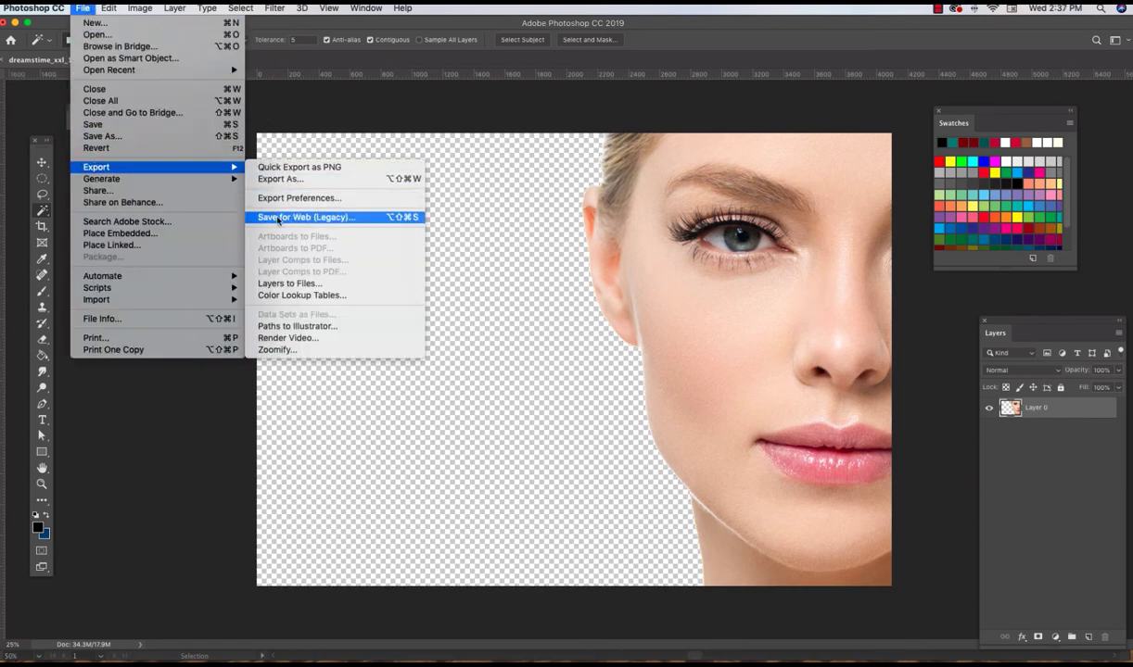
left_click(279, 218)
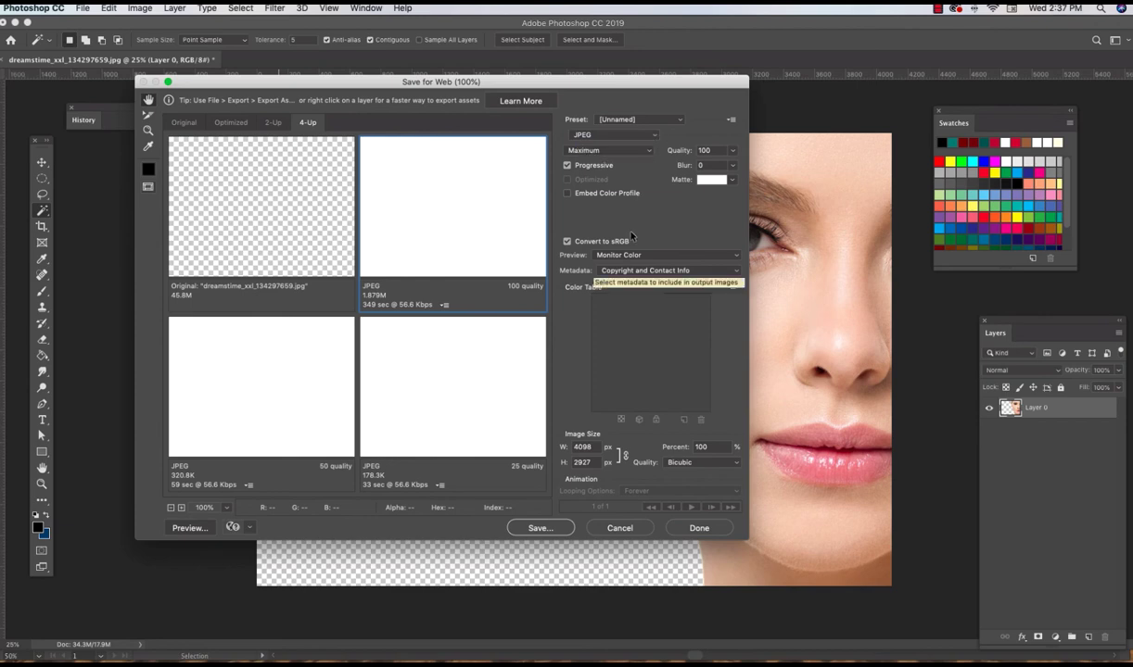
left_click(621, 528)
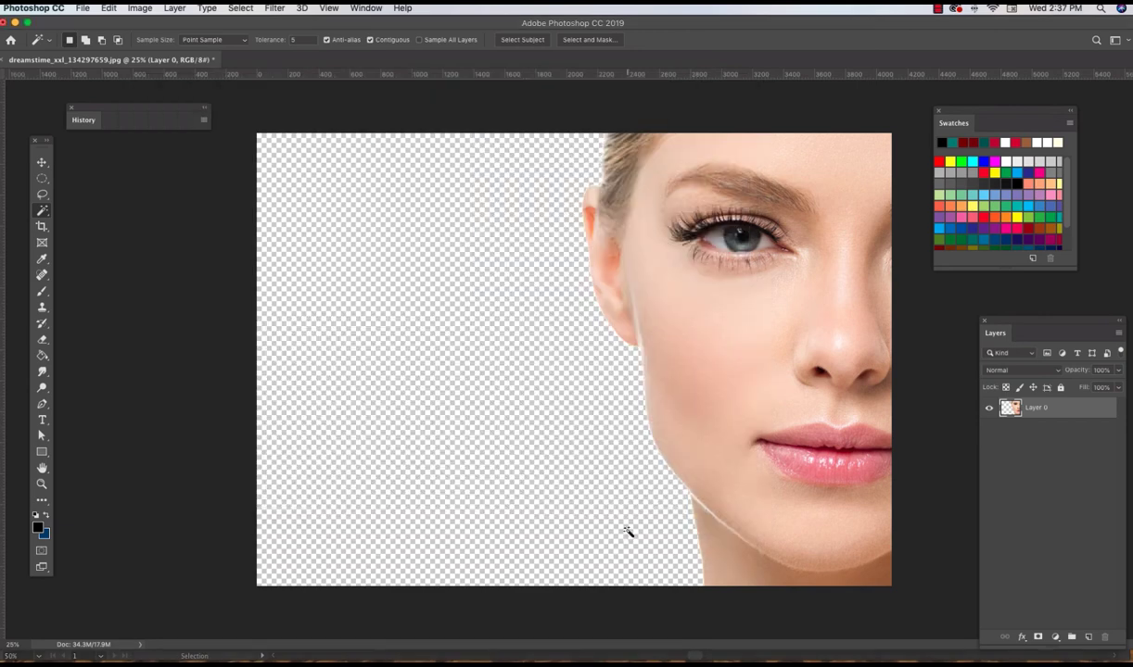
Crop off the empty left side of the portrait.
left_click(42, 227)
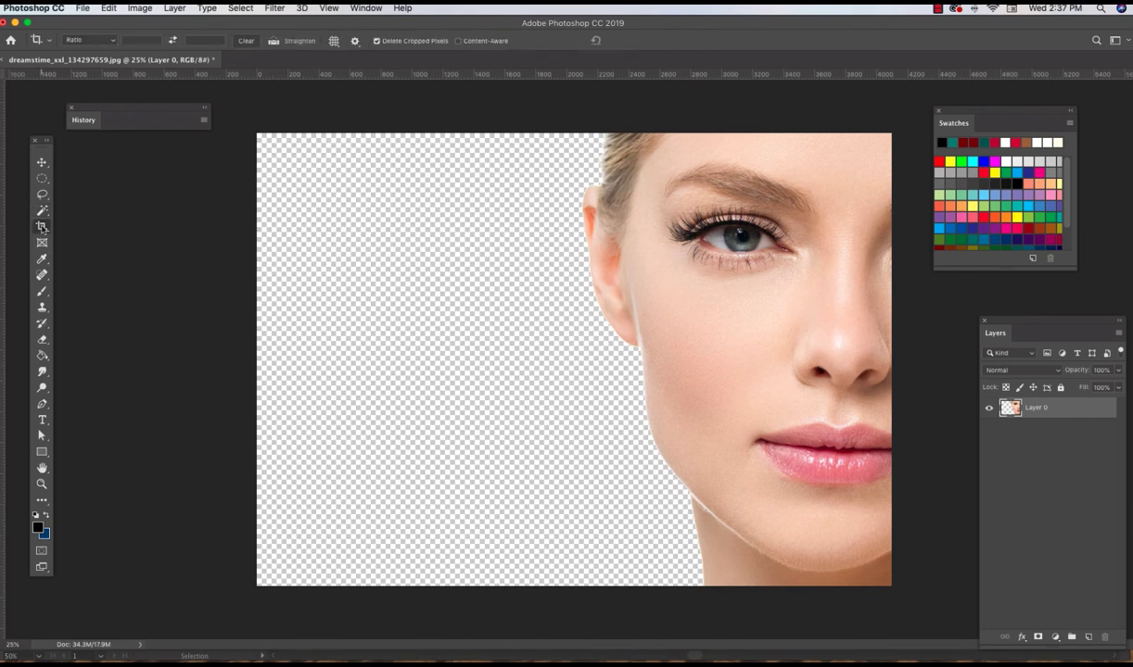
left_click_drag(259, 355, 408, 361)
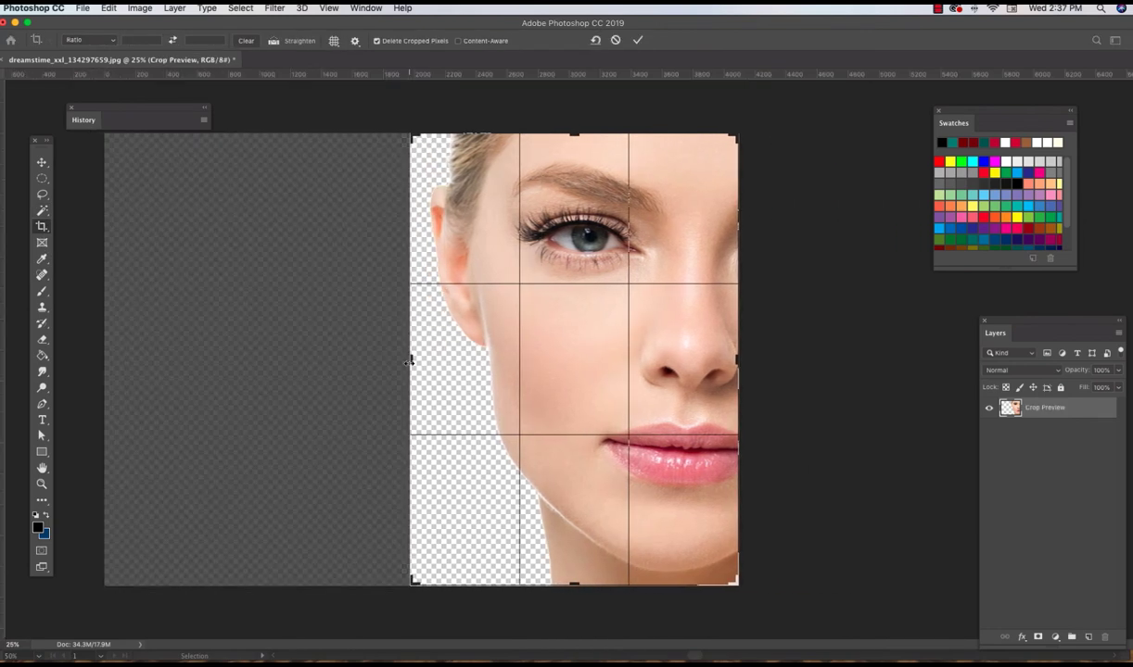
key("Return")
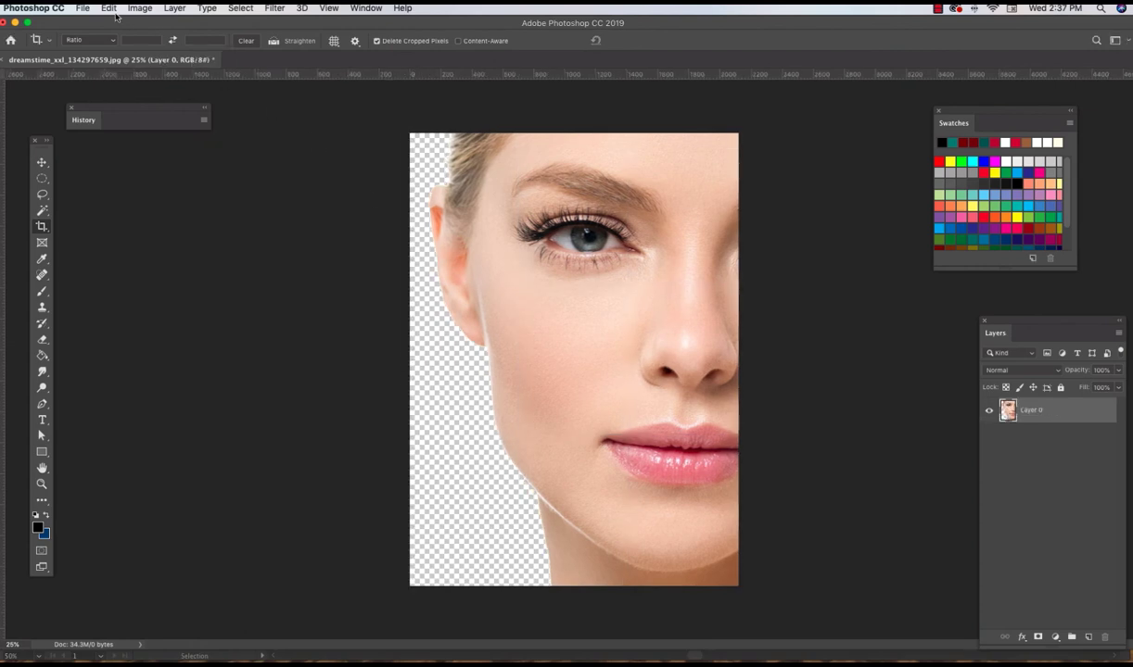
In Save for Web (Legacy), set the output format to transparent PNG-24.
left_click(80, 9)
mouse_move(90, 165)
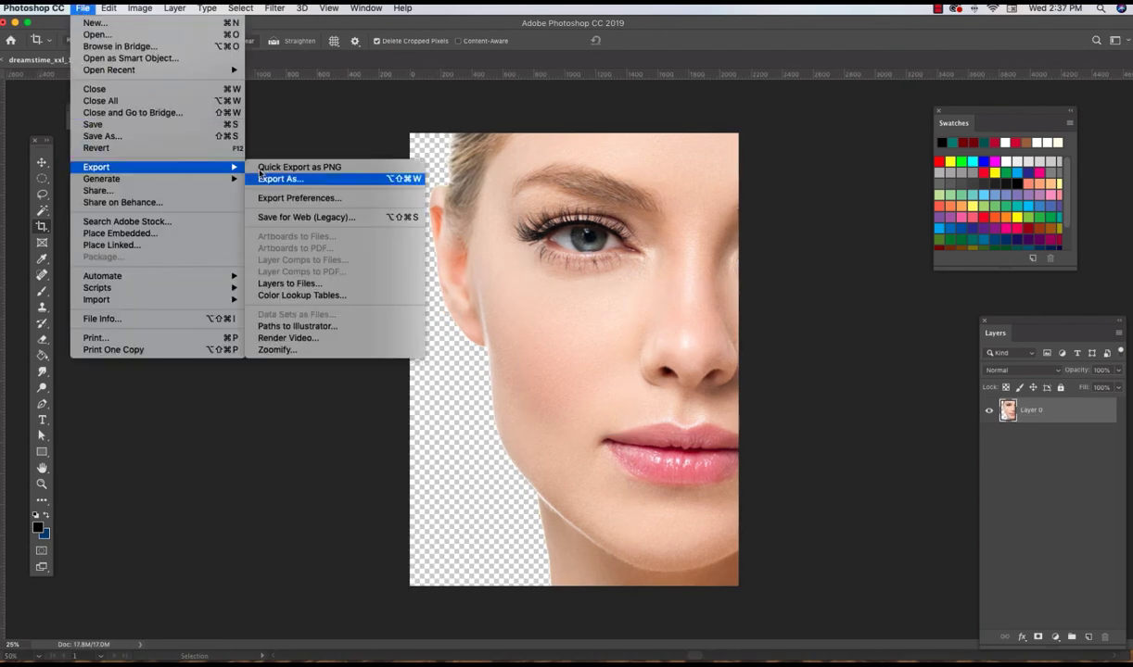
left_click(290, 216)
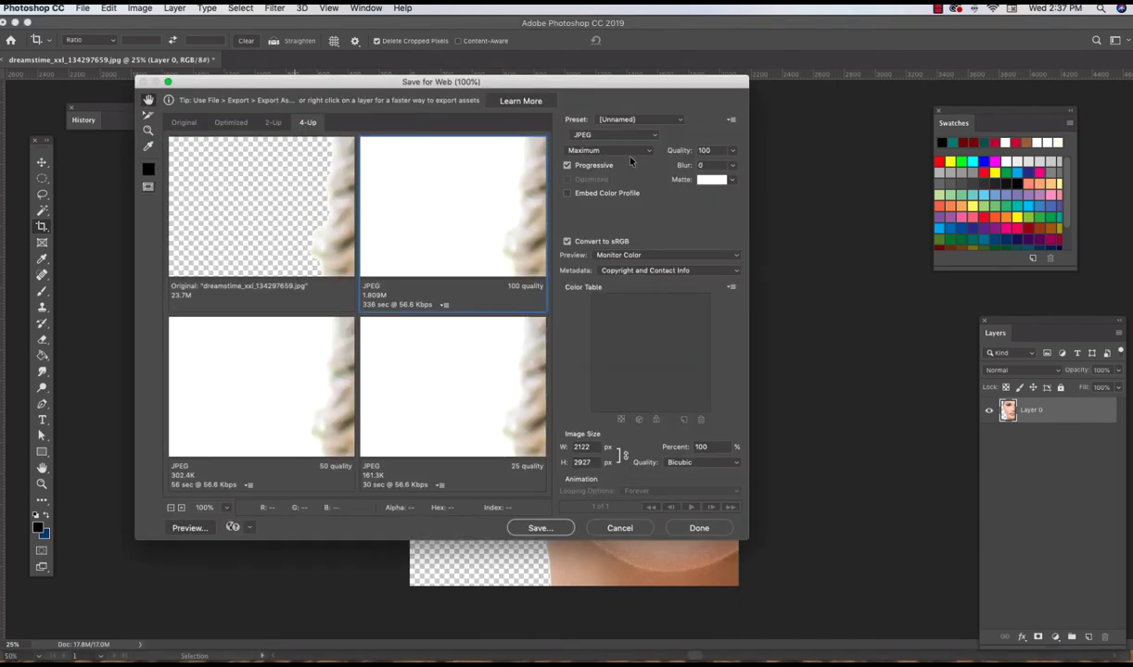
left_click(654, 136)
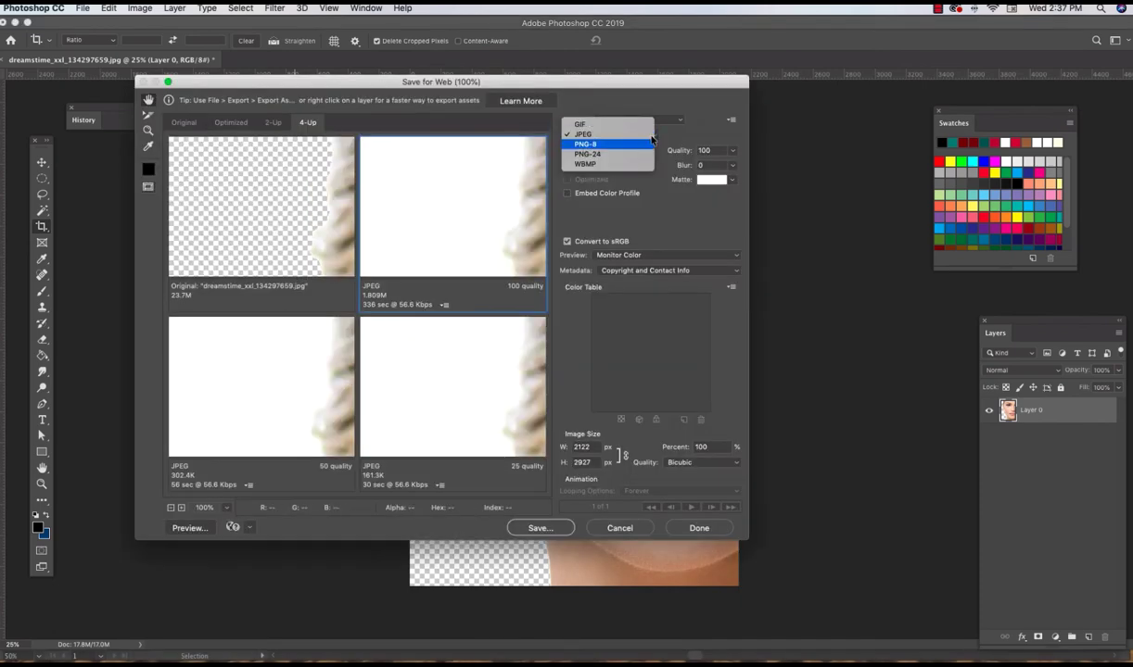
left_click(598, 148)
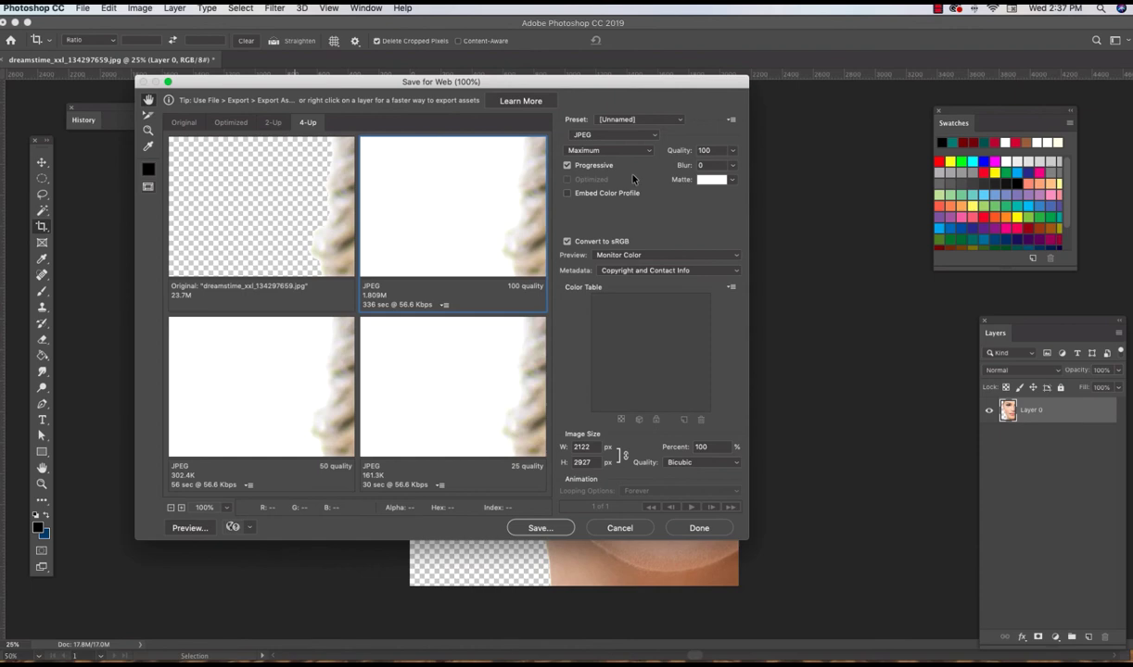
left_click(633, 178)
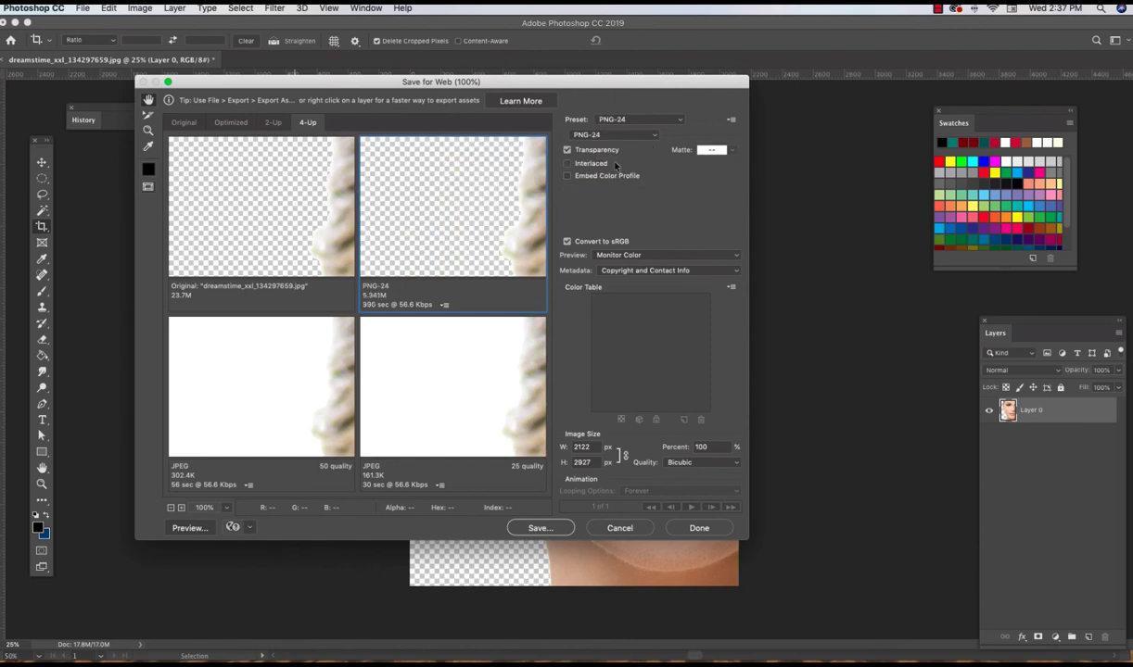
Save the export as womansHead.png.
left_click(542, 529)
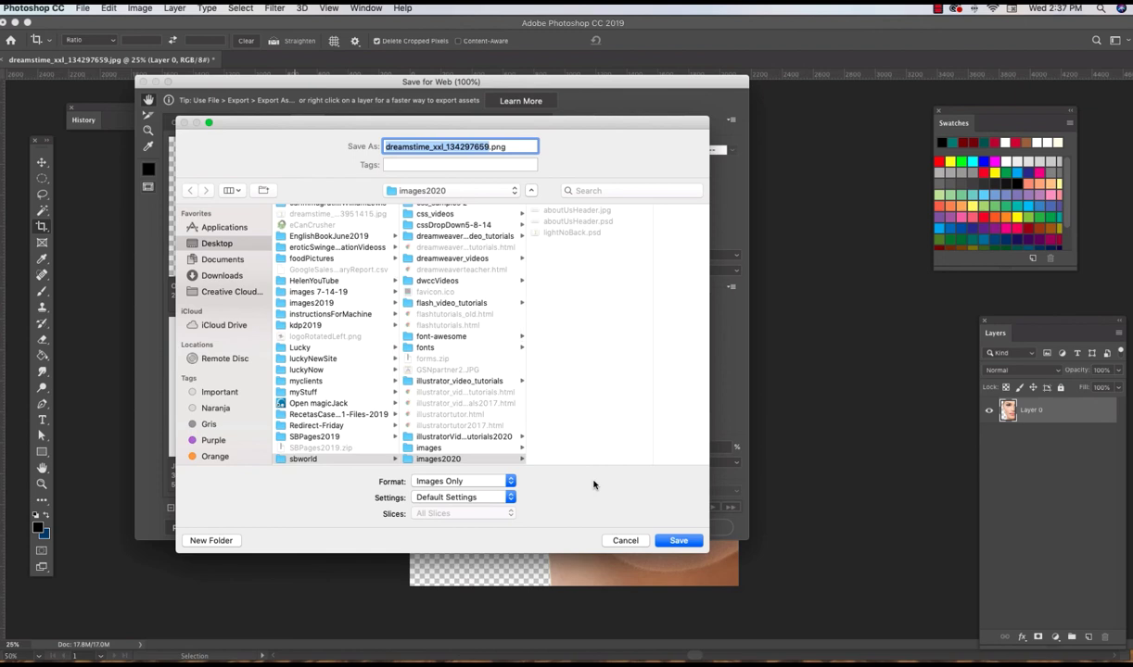
type("woman")
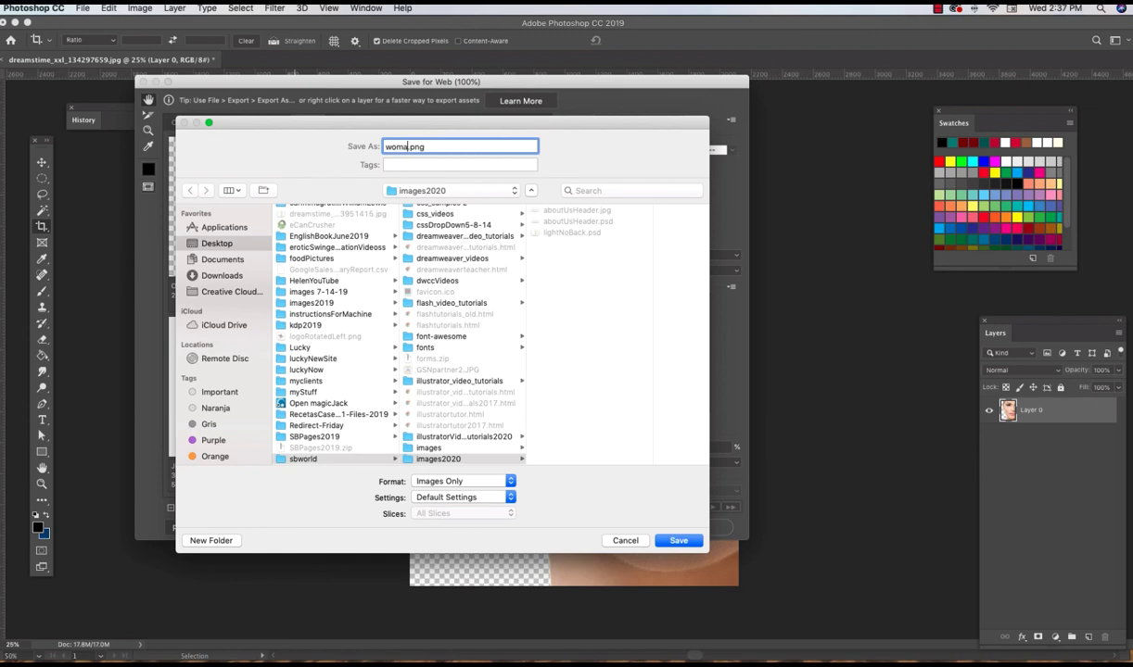
type("sHead")
left_click(690, 538)
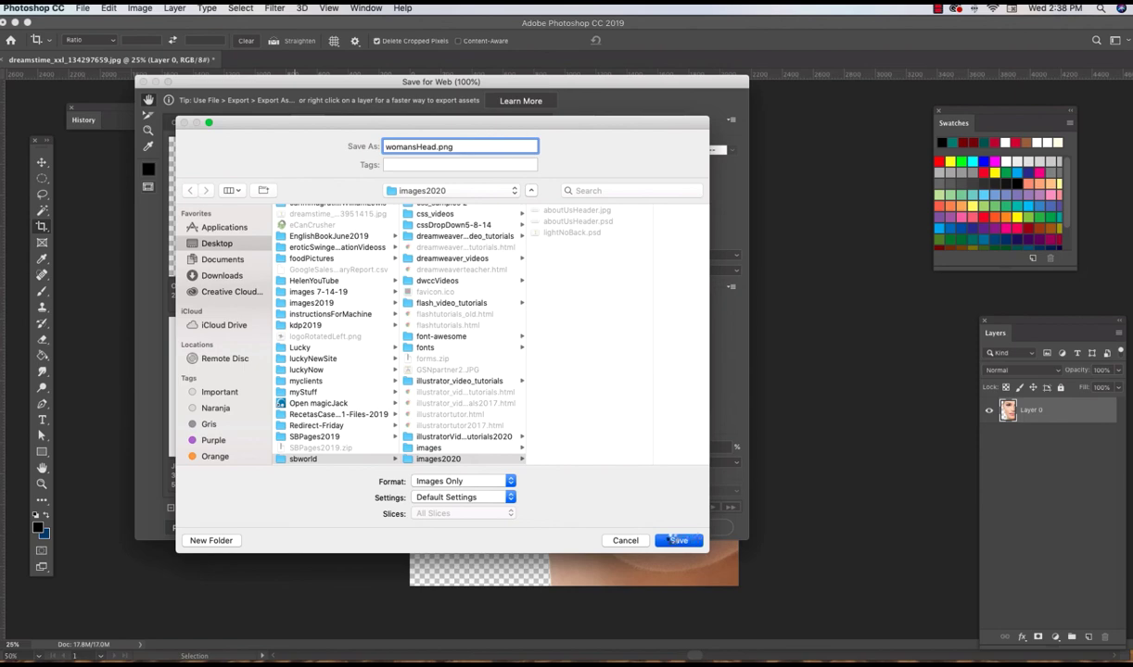
left_click(676, 540)
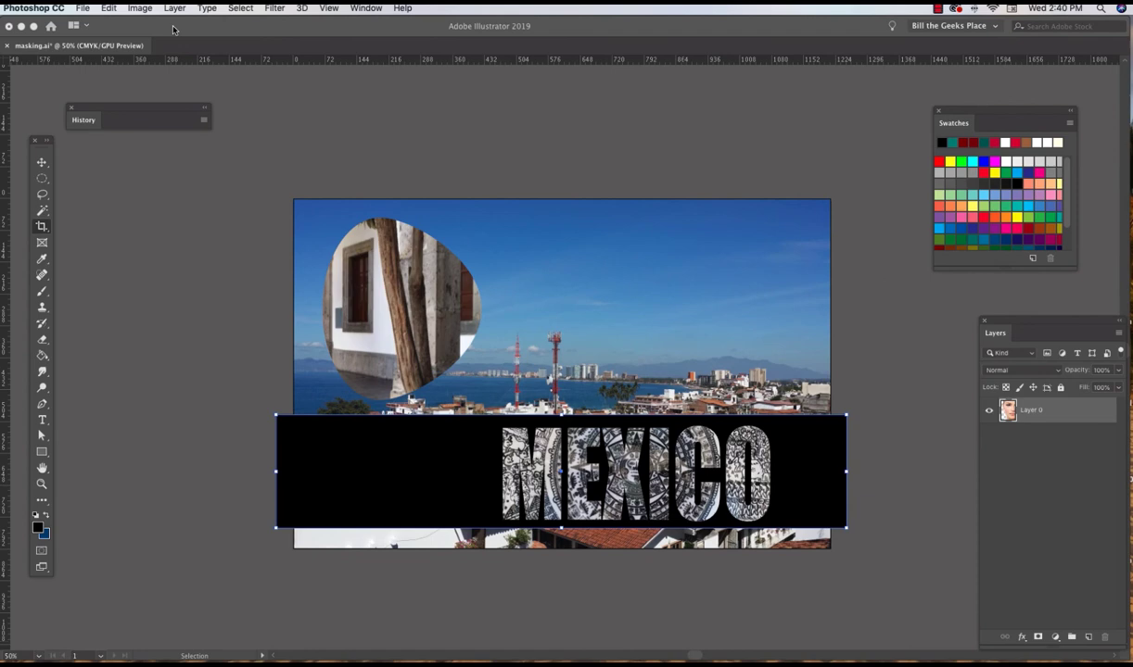
Back in Illustrator, rename the new top layer 'woman'.
left_click(172, 29)
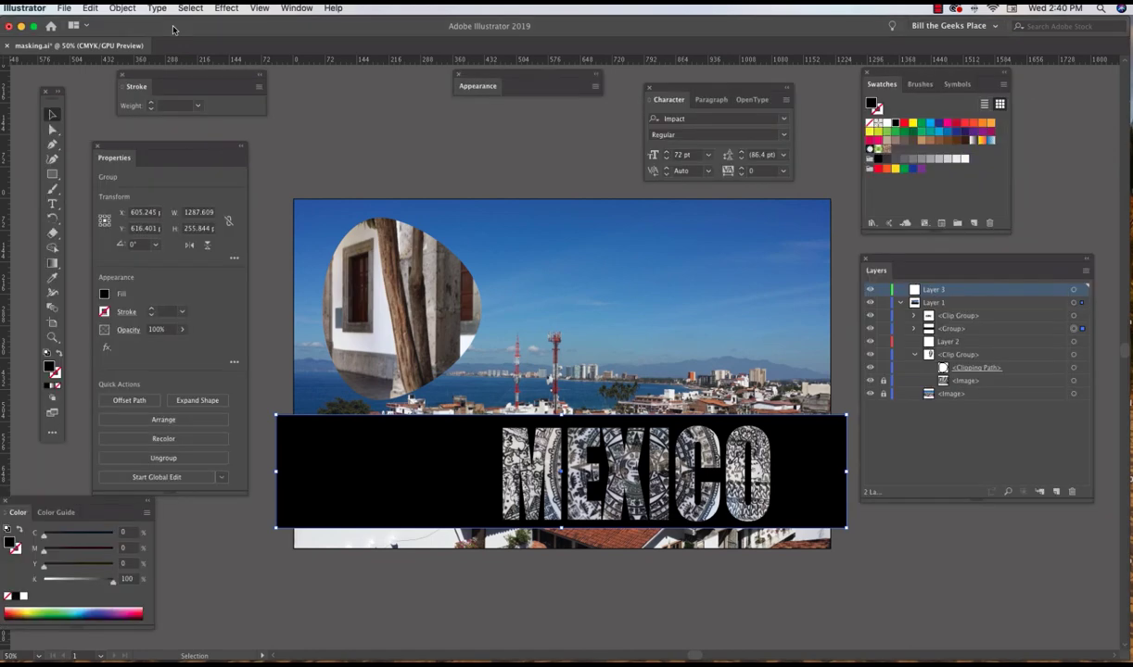
double_click(936, 291)
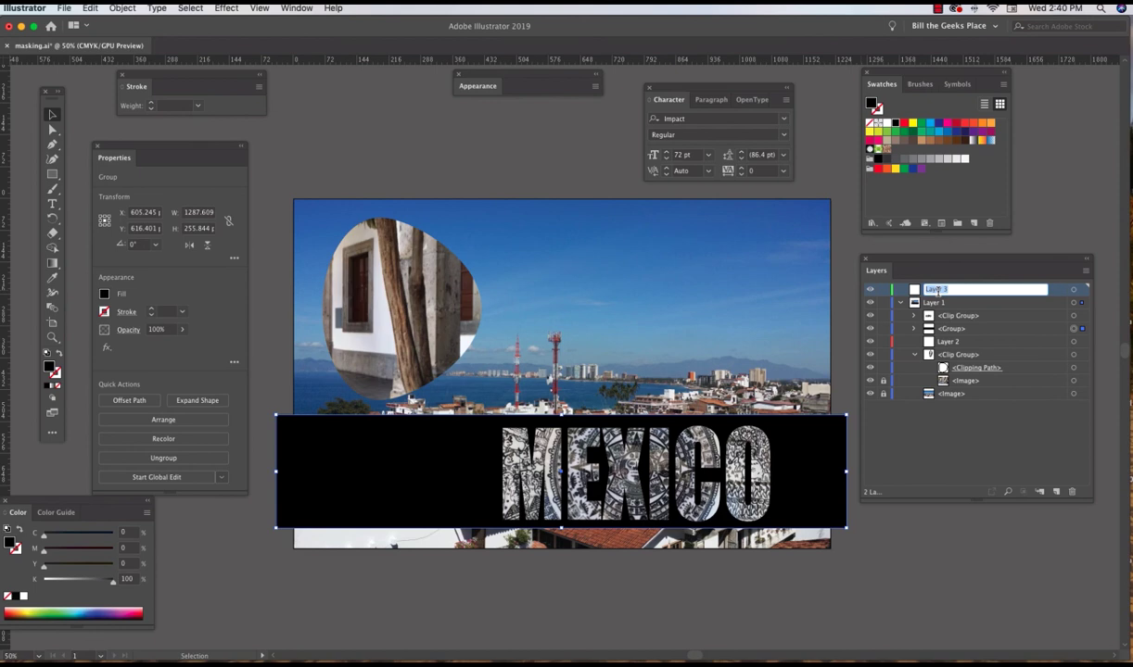
type("woman")
key("Return")
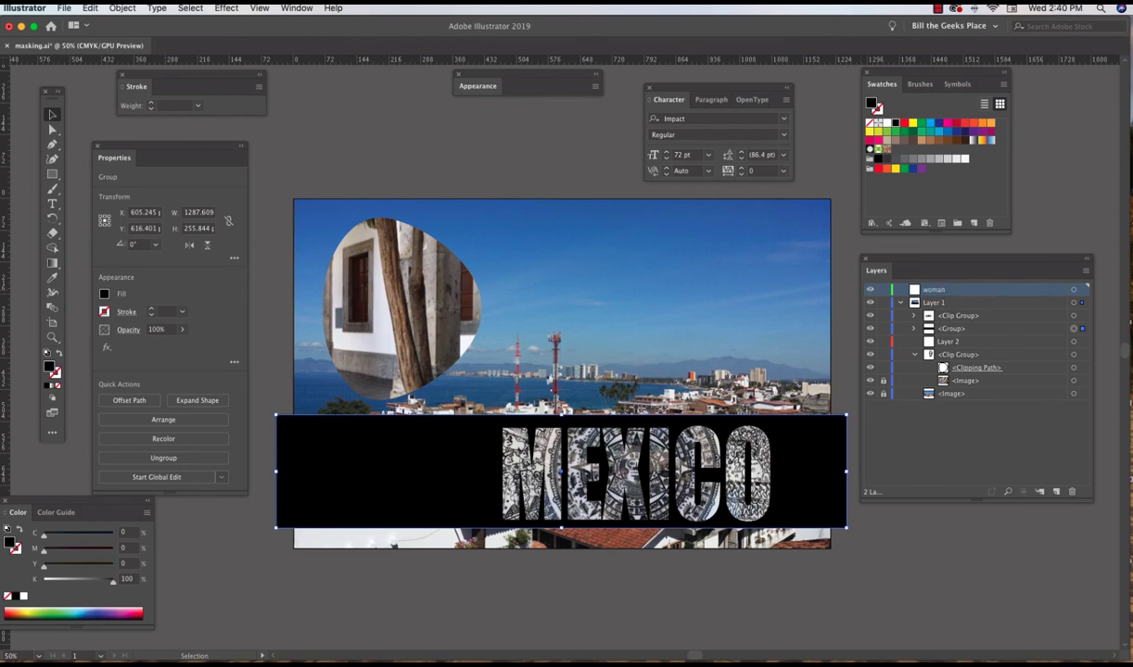
Place womansHead.png on the artboard and embed it.
left_click(62, 9)
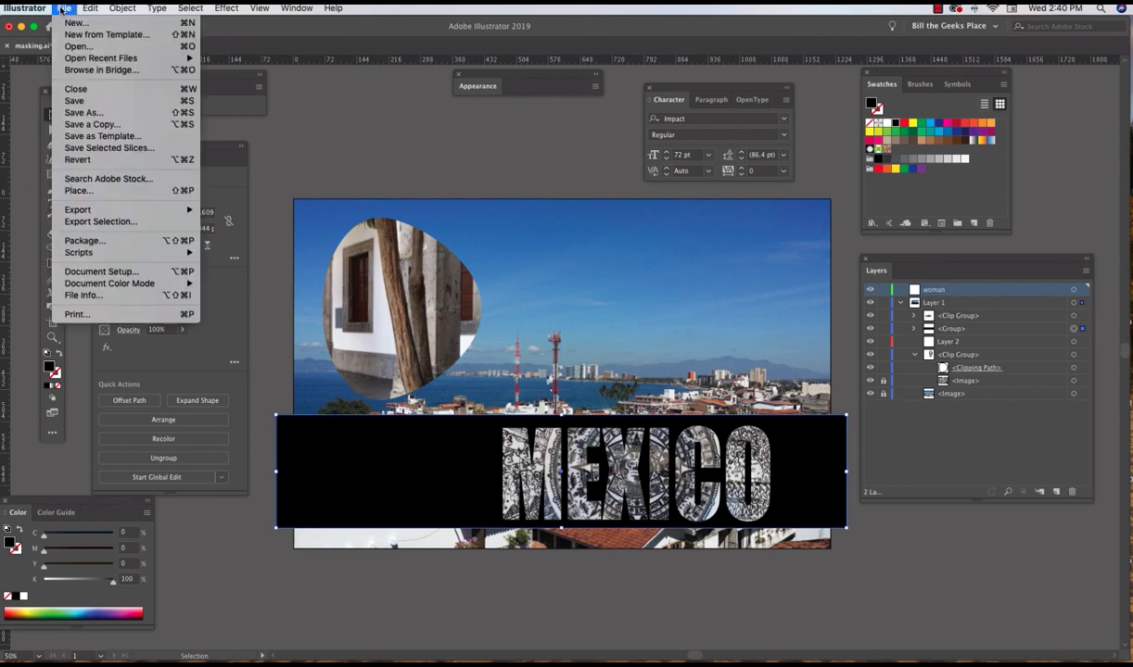
left_click(79, 191)
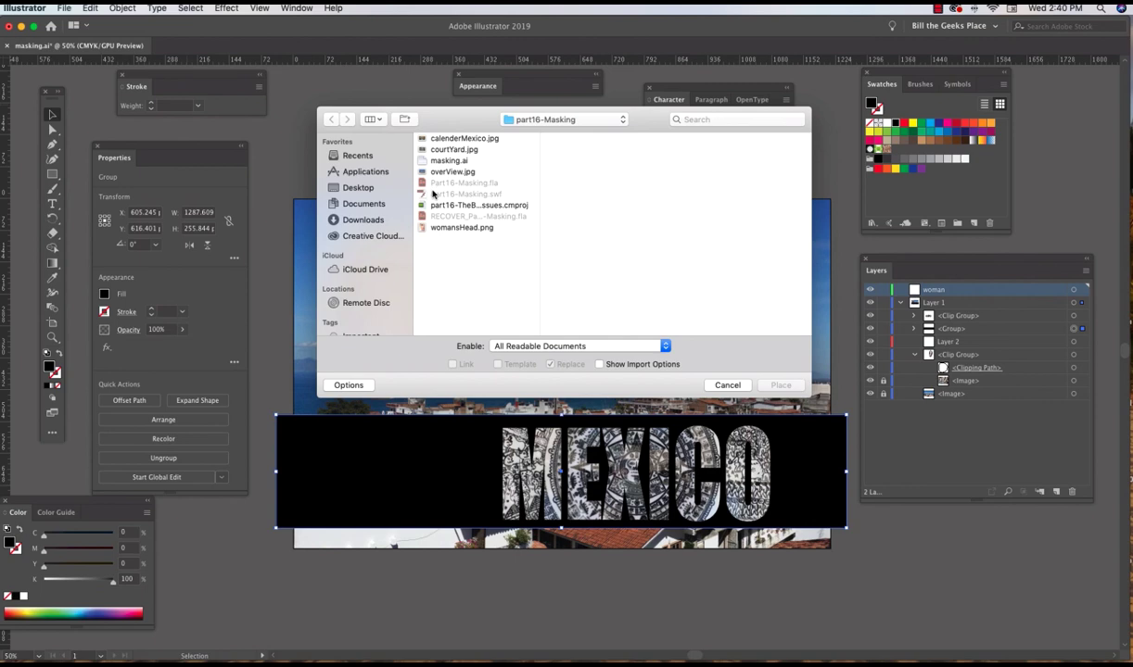
left_click(419, 225)
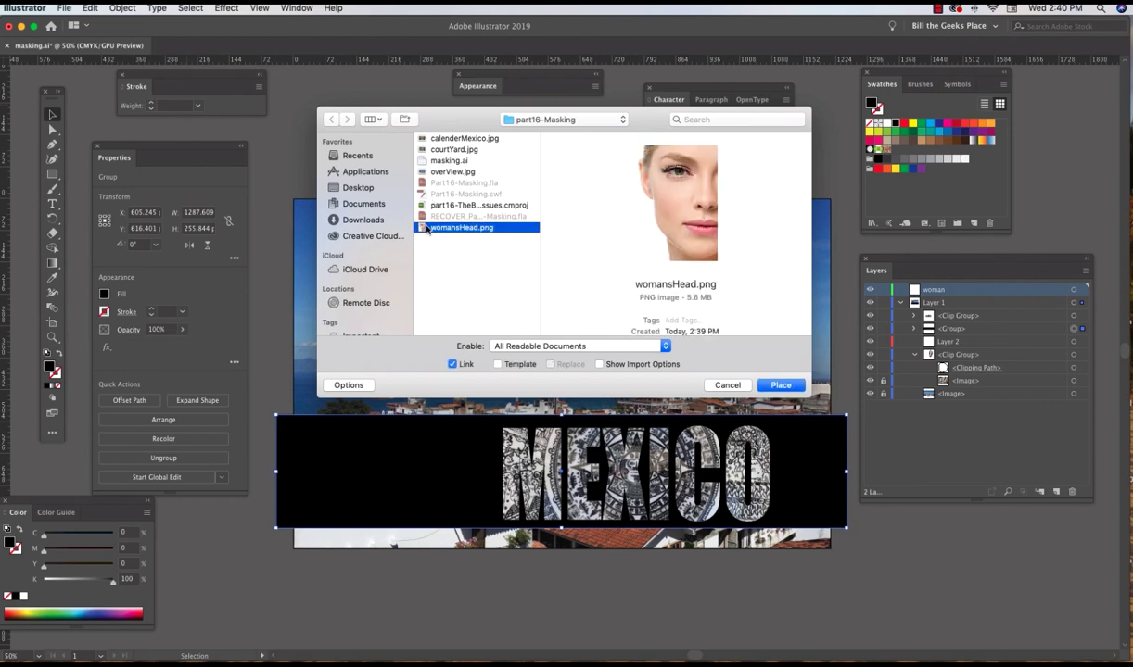
left_click(781, 385)
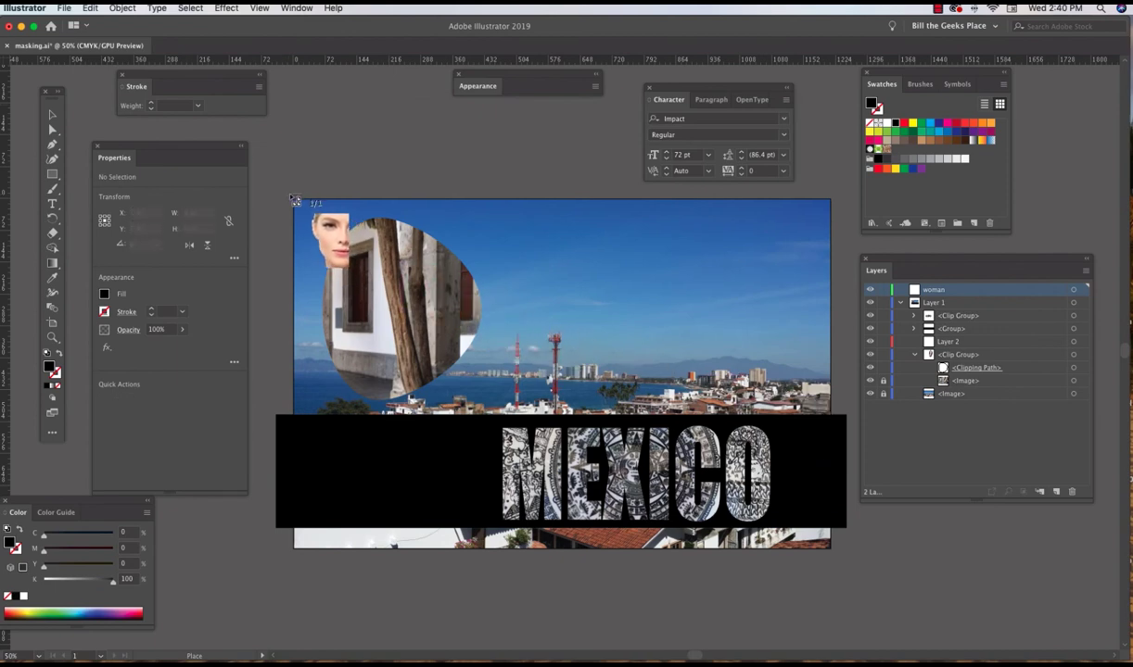
left_click_drag(290, 195, 563, 569)
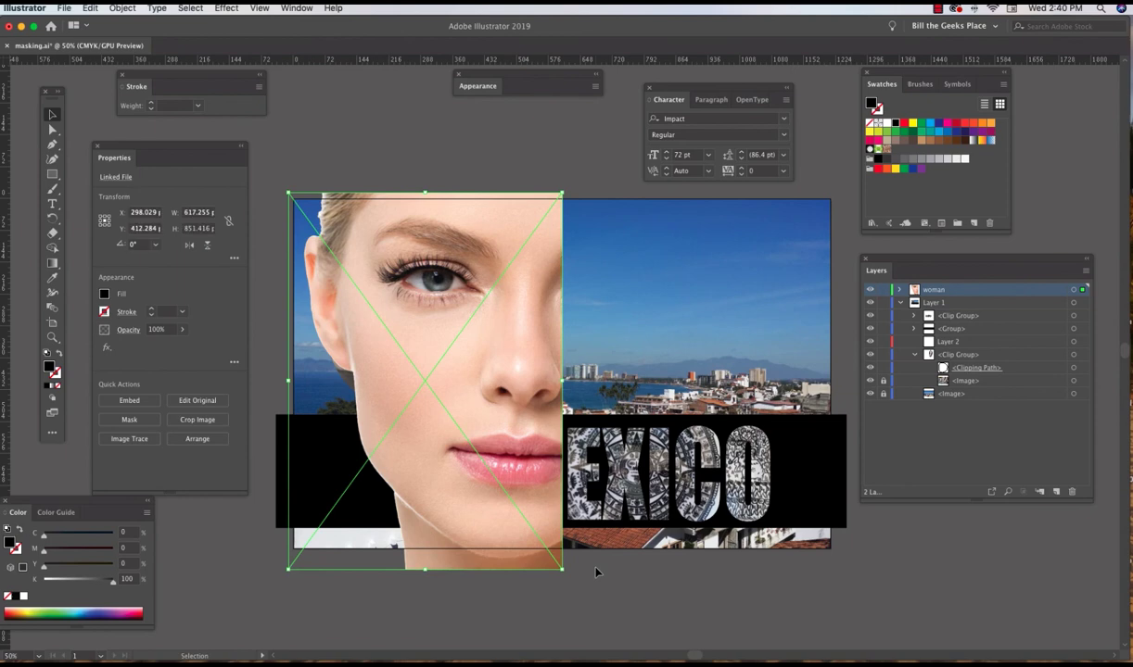
left_click(123, 402)
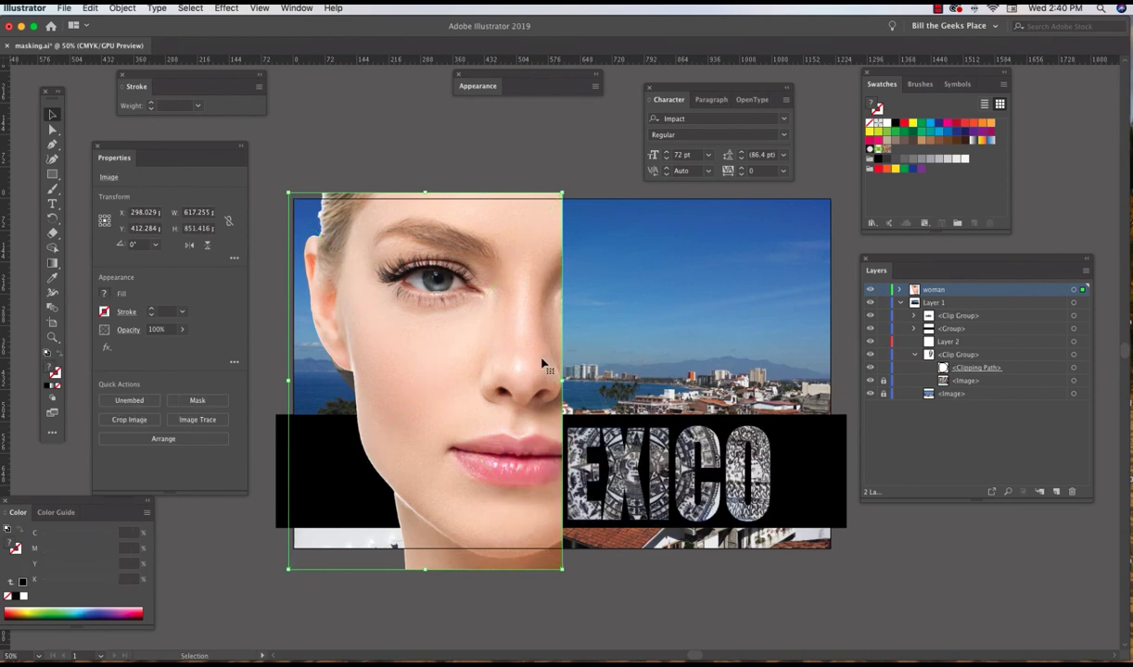
Move the face to the right side and put the woman layer beneath the MEXICO band group.
left_click_drag(484, 350, 753, 347)
left_click_drag(945, 289, 990, 322)
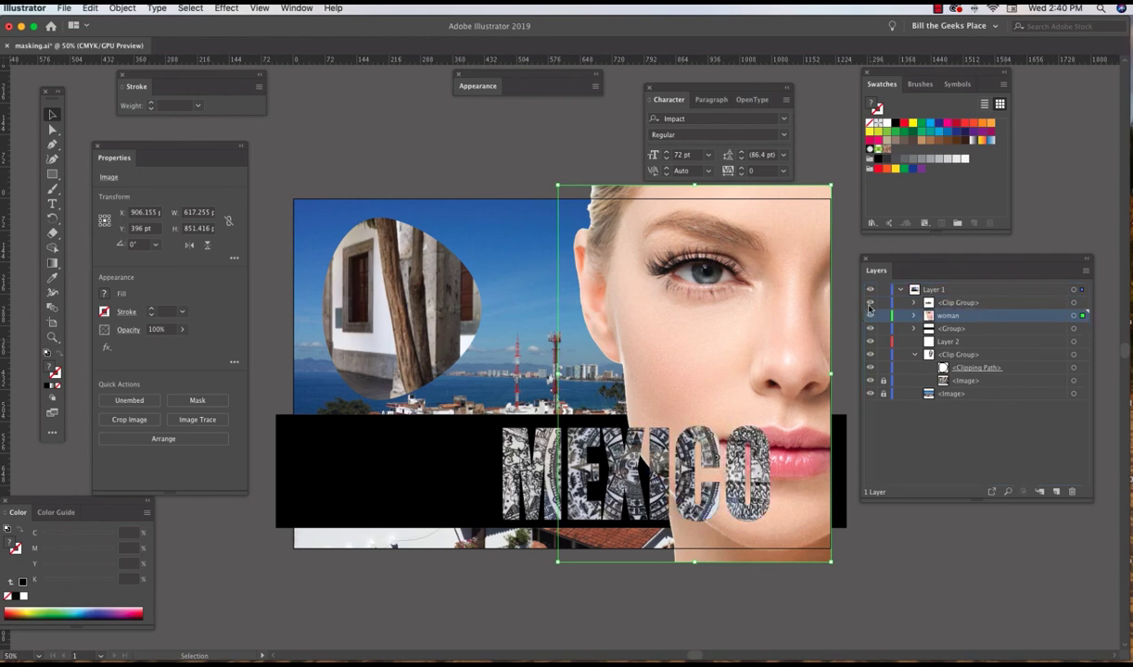
left_click_drag(932, 313, 976, 338)
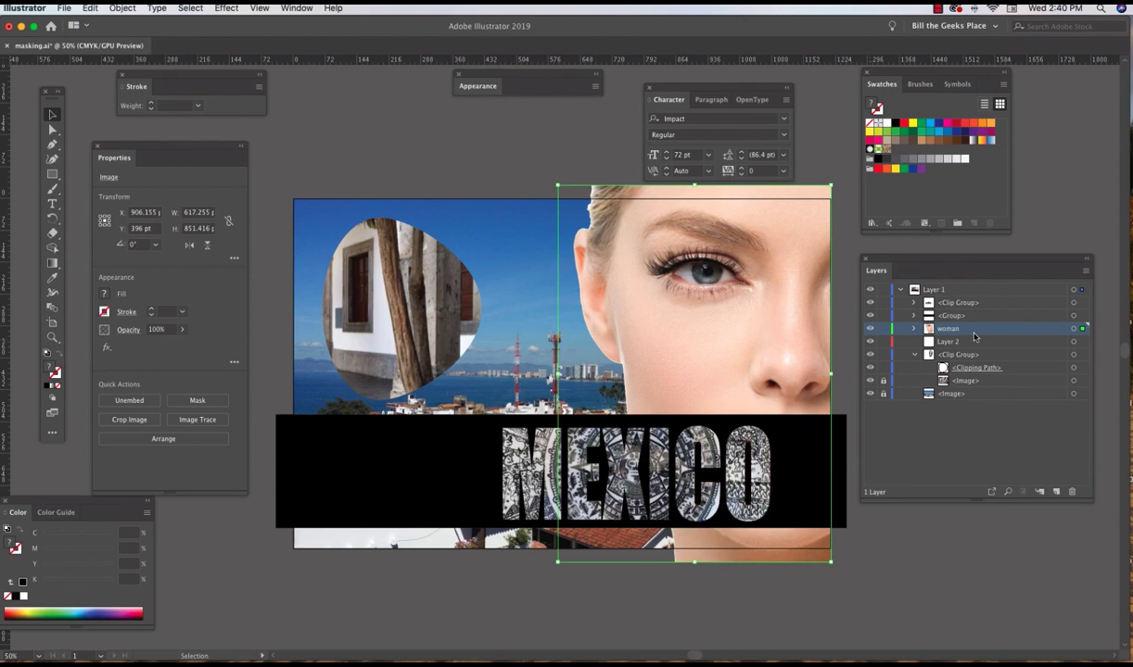
left_click(516, 166)
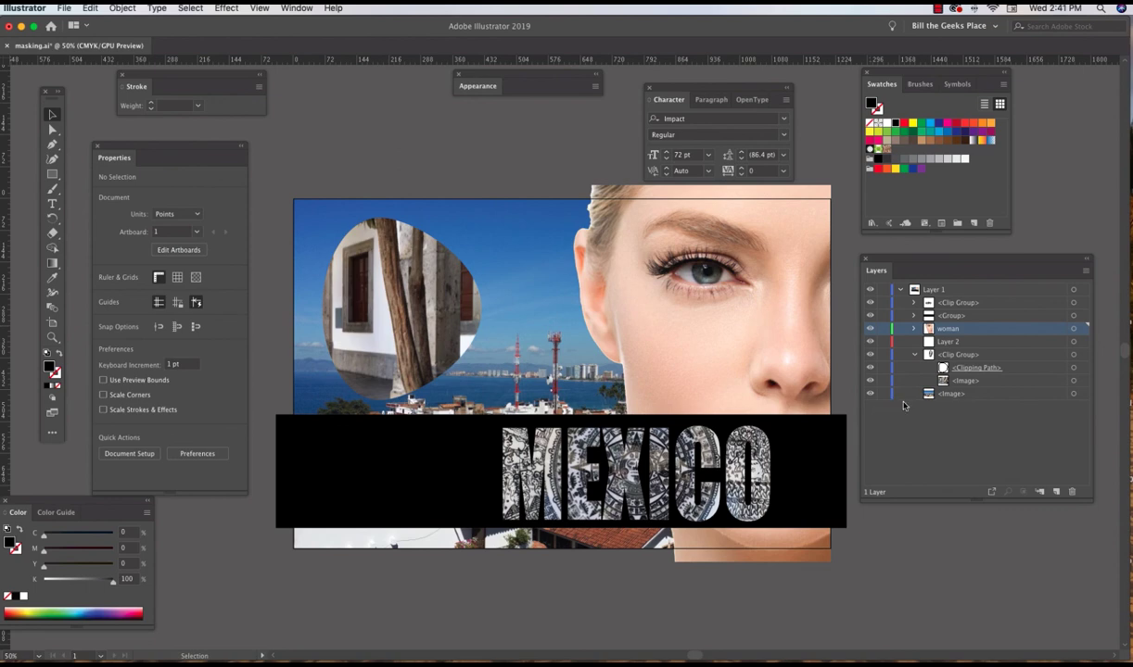
Apply a Drop Shadow at 87% opacity, 17 pt X, 8 pt Y, 0 pt blur to the oval courtyard clip group.
left_click(411, 295)
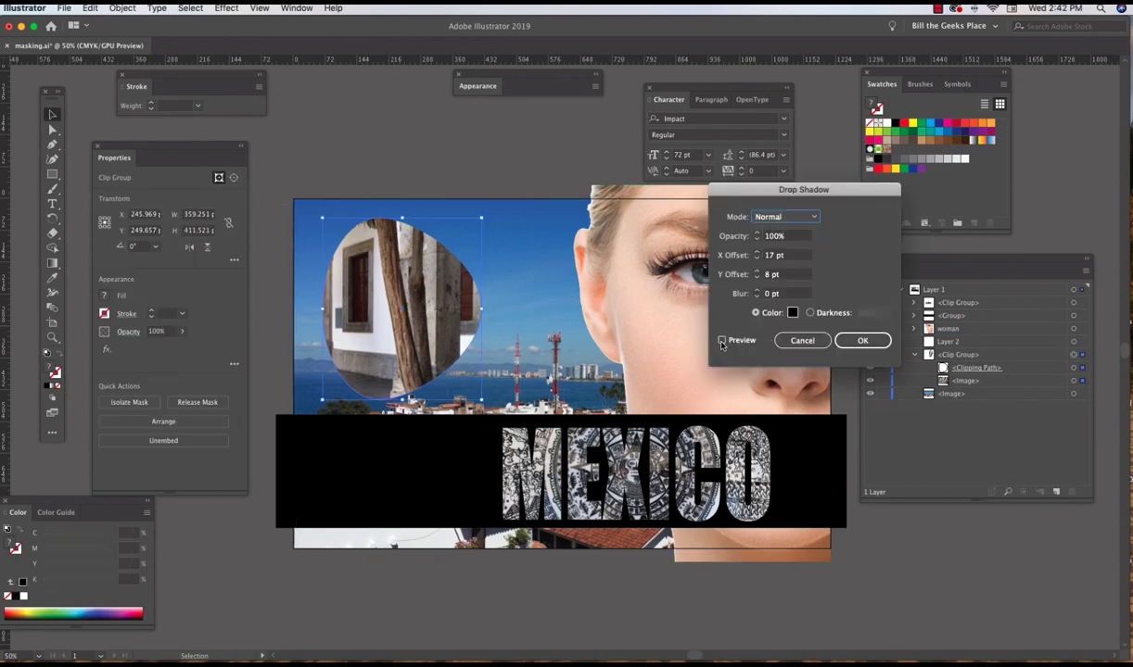
left_click(722, 341)
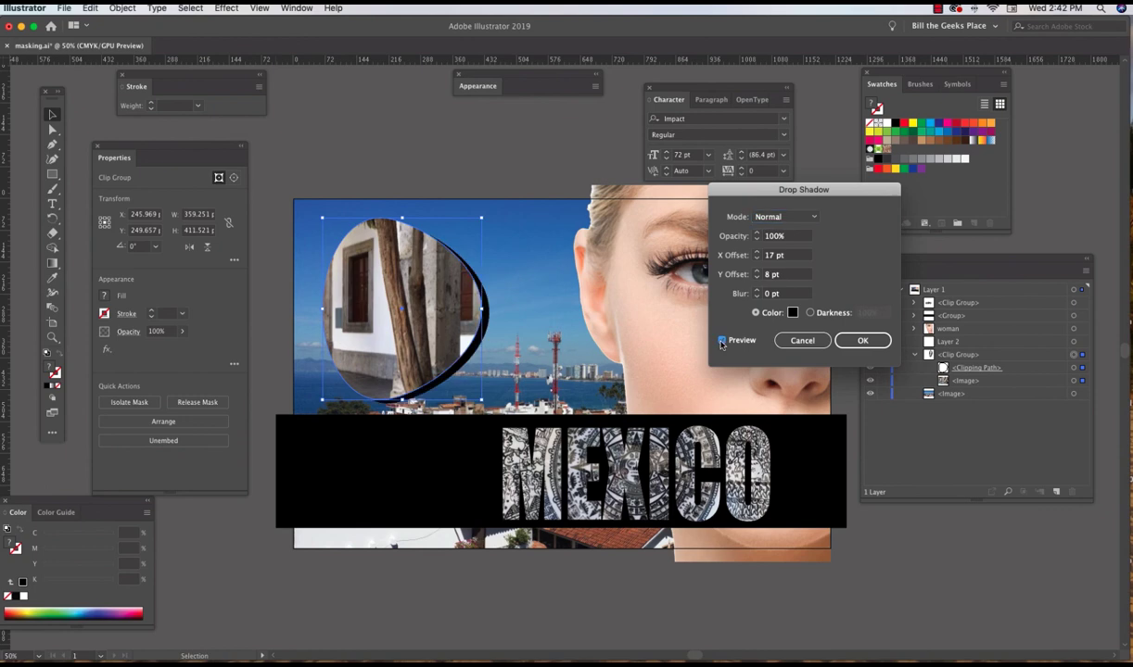
left_click(757, 240)
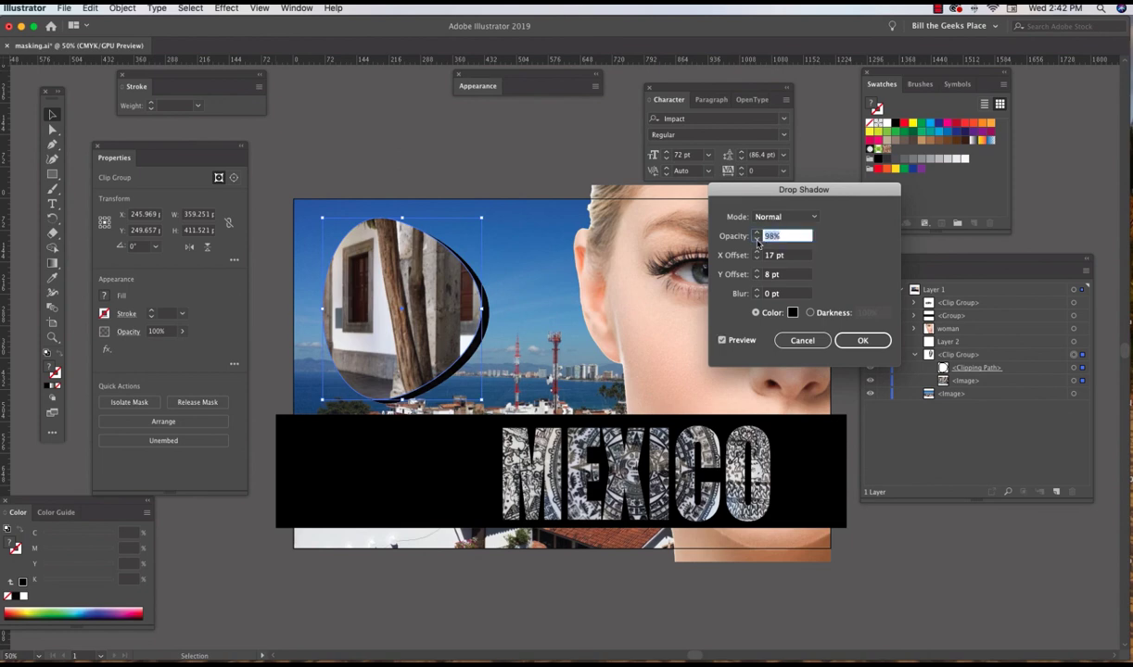
left_click(756, 240)
left_click(756, 240)
left_click(757, 240)
left_click(756, 240)
left_click(756, 240)
left_click(757, 240)
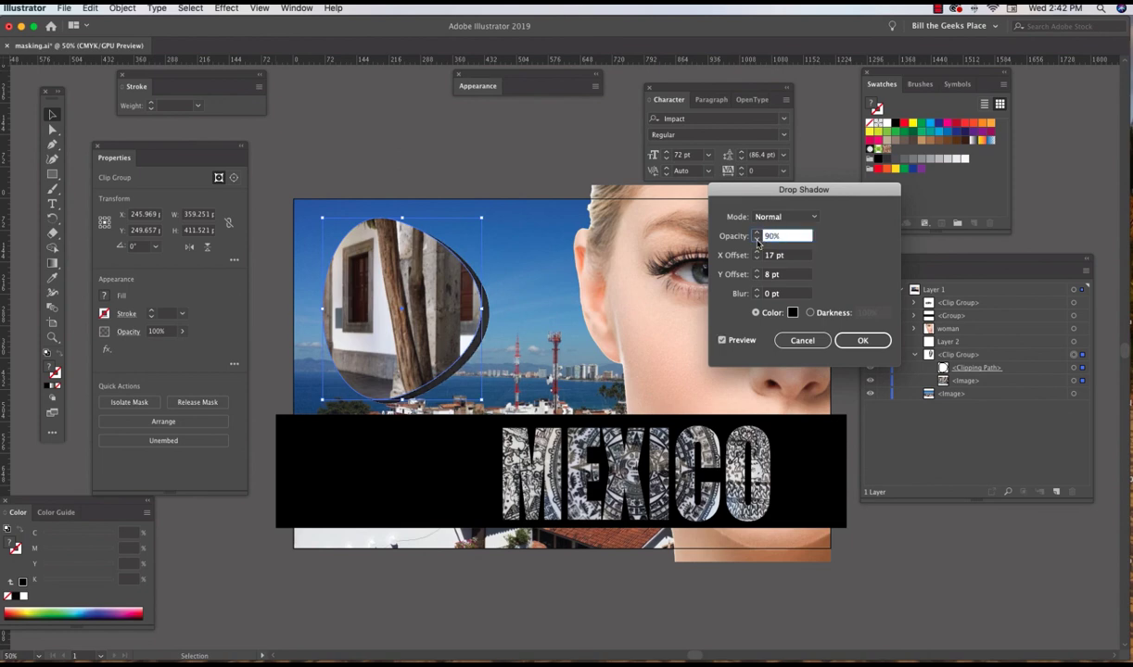
left_click(756, 241)
left_click(756, 240)
left_click(860, 339)
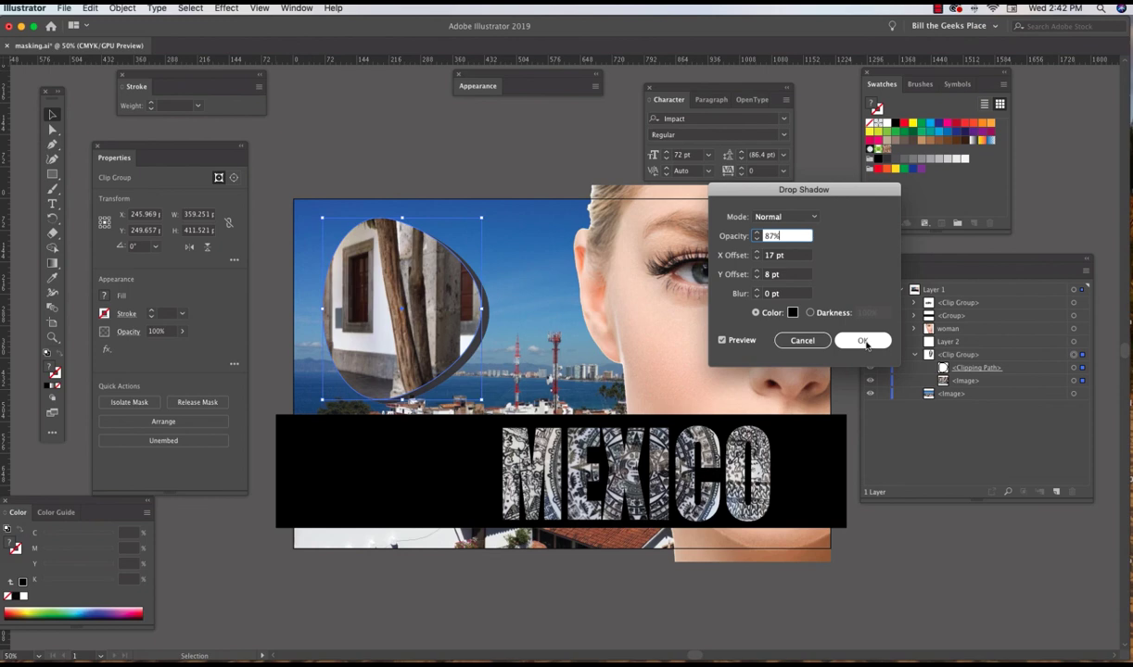
left_click(514, 149)
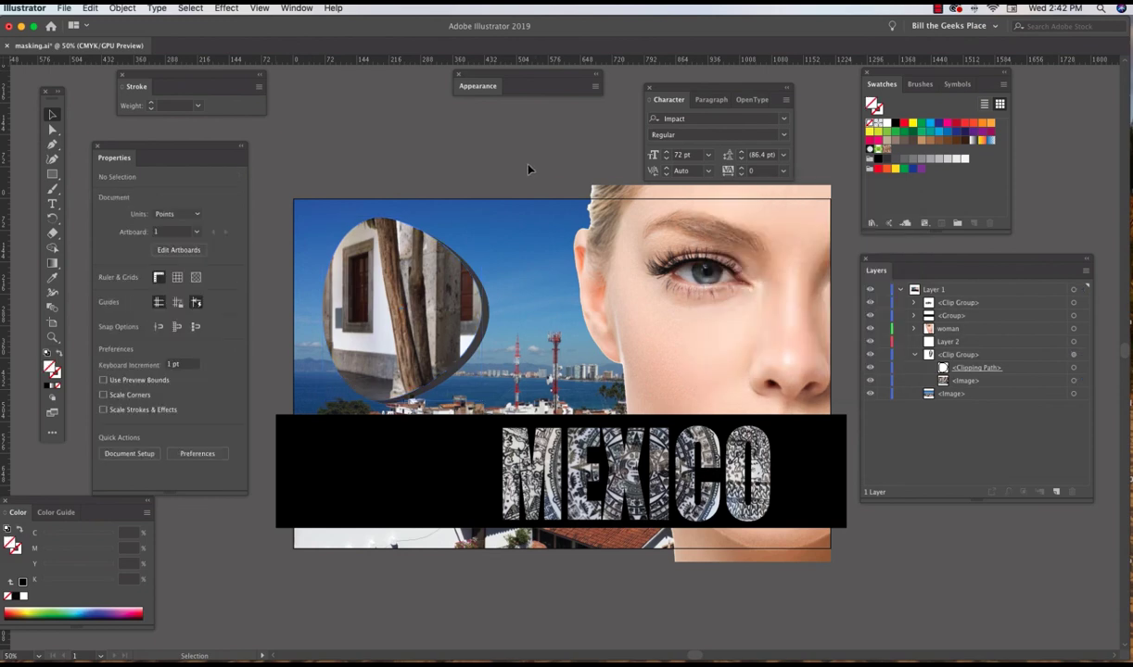